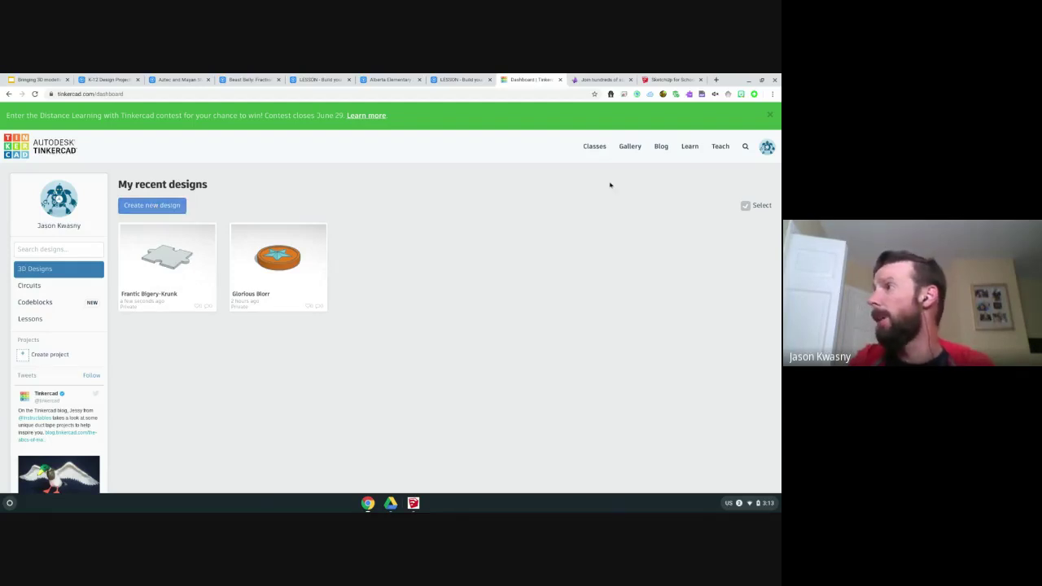
Step: Open The TinkerCraft from the public gallery and make an editable copy of it
{"action": "left_click", "coordinate": [631, 147]}
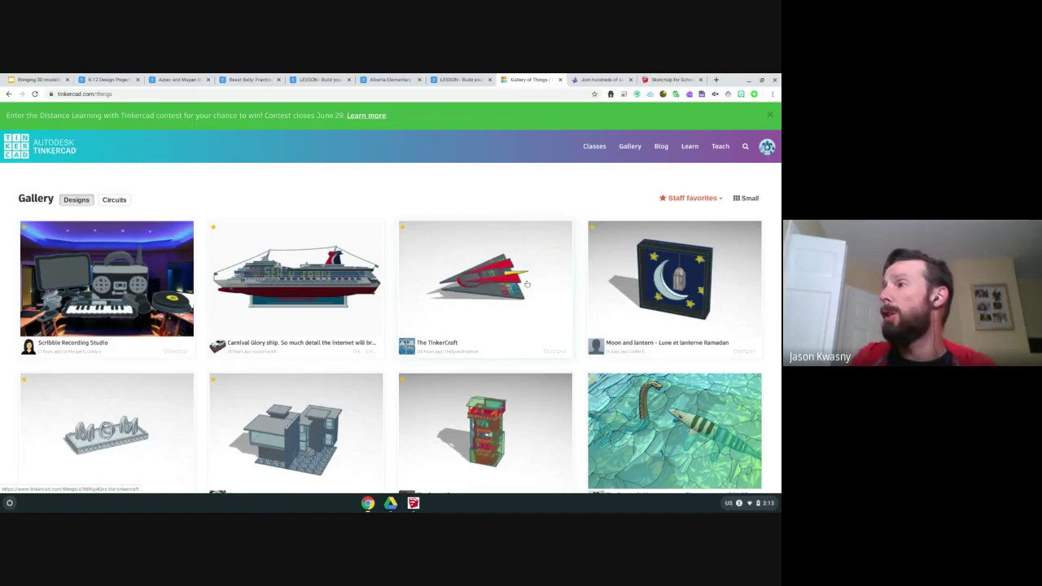
{"action": "left_click", "coordinate": [526, 284]}
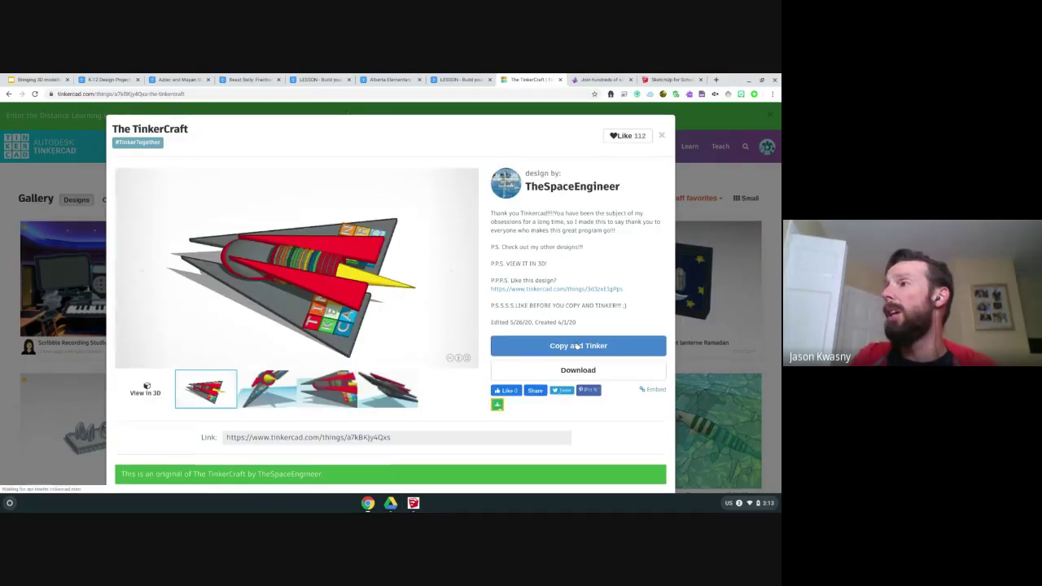
{"action": "left_click", "coordinate": [577, 346]}
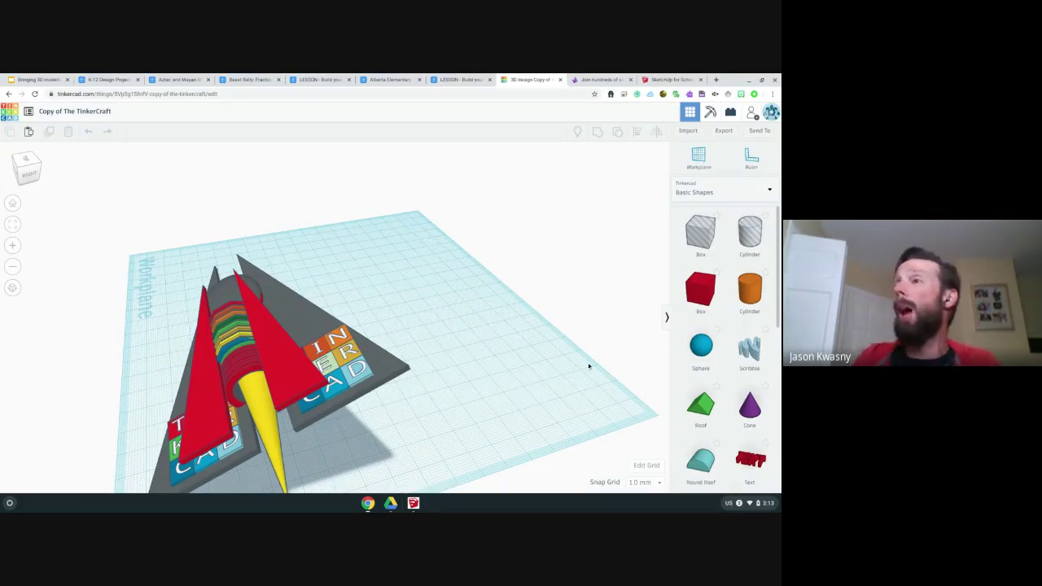
Step: Examine the copied spacecraft from underneath, from its sides and from above the workplane
{"action": "left_click", "coordinate": [23, 173]}
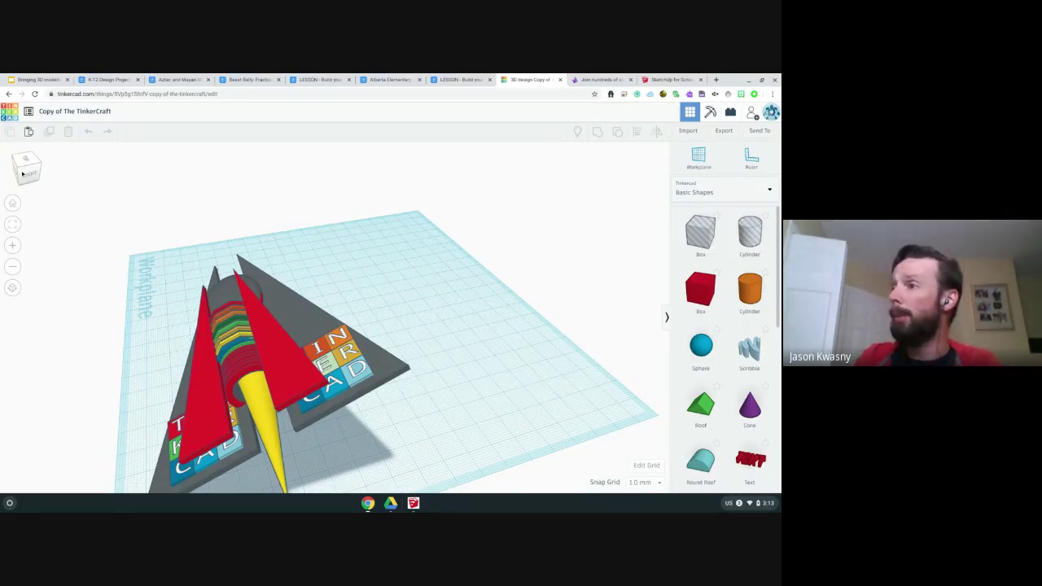
{"action": "left_click_drag", "start_coordinate": [37, 170], "coordinate": [16, 164]}
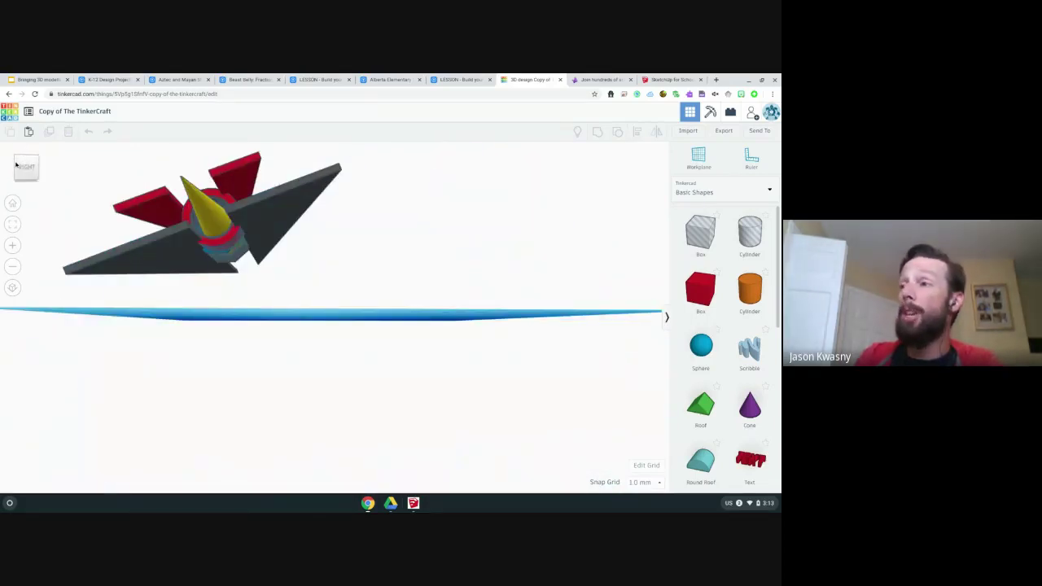
{"action": "left_click", "coordinate": [15, 164]}
{"action": "left_click_drag", "start_coordinate": [16, 164], "coordinate": [36, 167]}
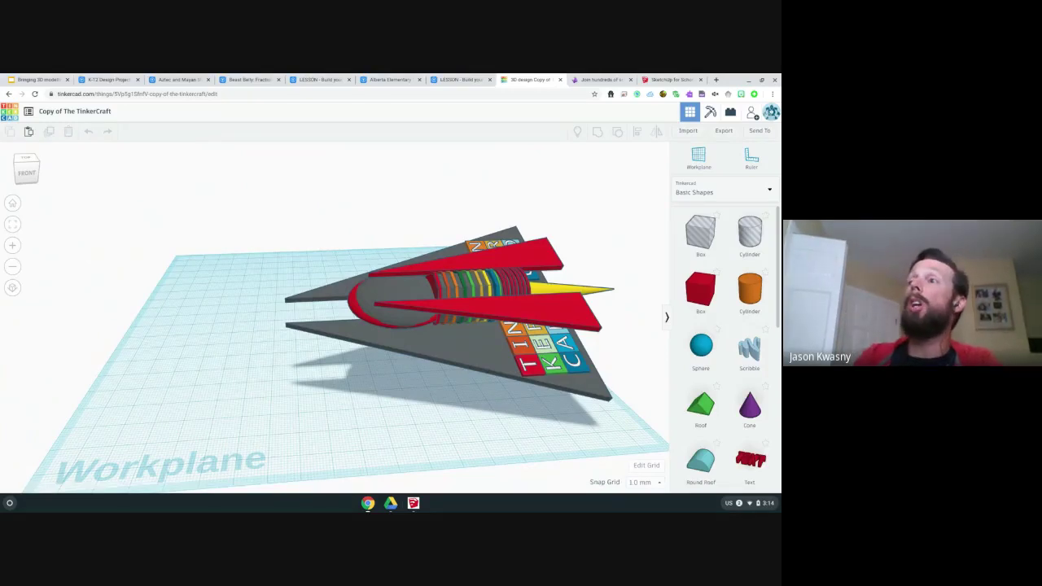
{"action": "left_click", "coordinate": [30, 170]}
{"action": "left_click_drag", "start_coordinate": [30, 171], "coordinate": [54, 172]}
{"action": "left_click", "coordinate": [35, 167]}
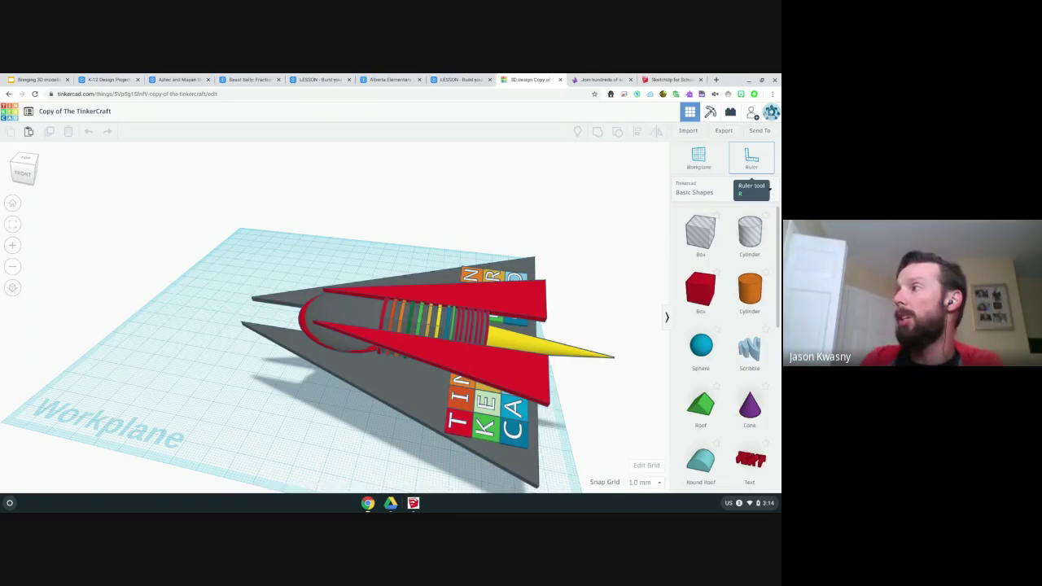
Step: Place a ruler at the front corner of the workplane and check the dimensions of the spacecraft's grey front wing
{"action": "left_click", "coordinate": [751, 157]}
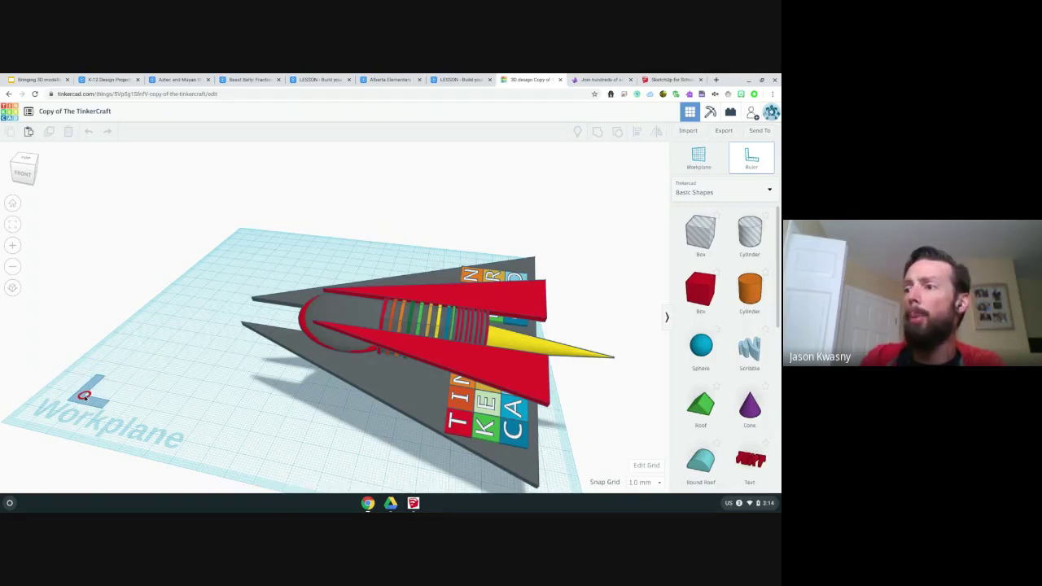
{"action": "left_click", "coordinate": [84, 395]}
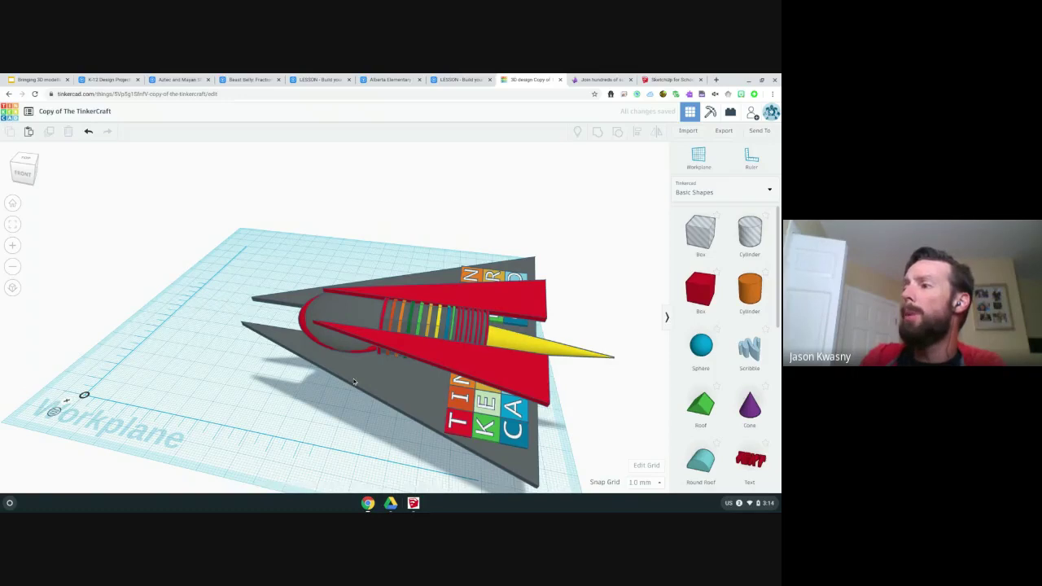
{"action": "left_click", "coordinate": [388, 374]}
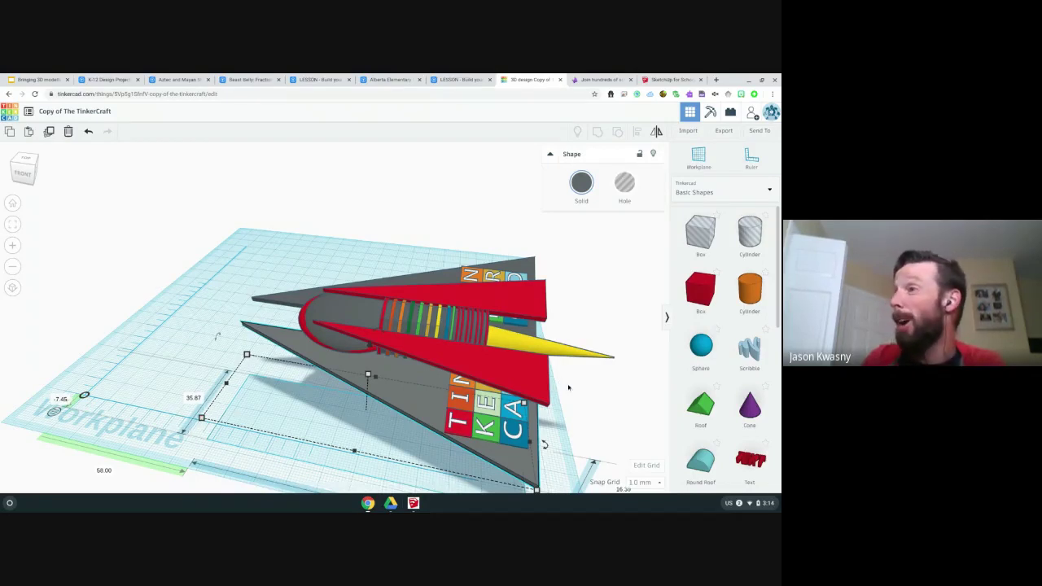
{"action": "left_click_drag", "start_coordinate": [33, 175], "coordinate": [31, 174]}
{"action": "left_click", "coordinate": [31, 173]}
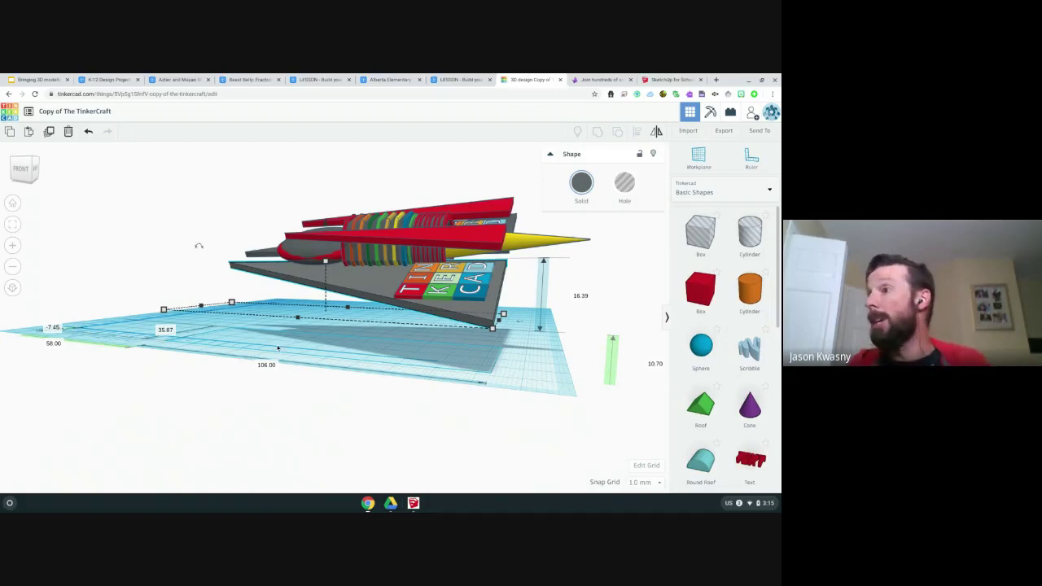
{"action": "left_click", "coordinate": [210, 240]}
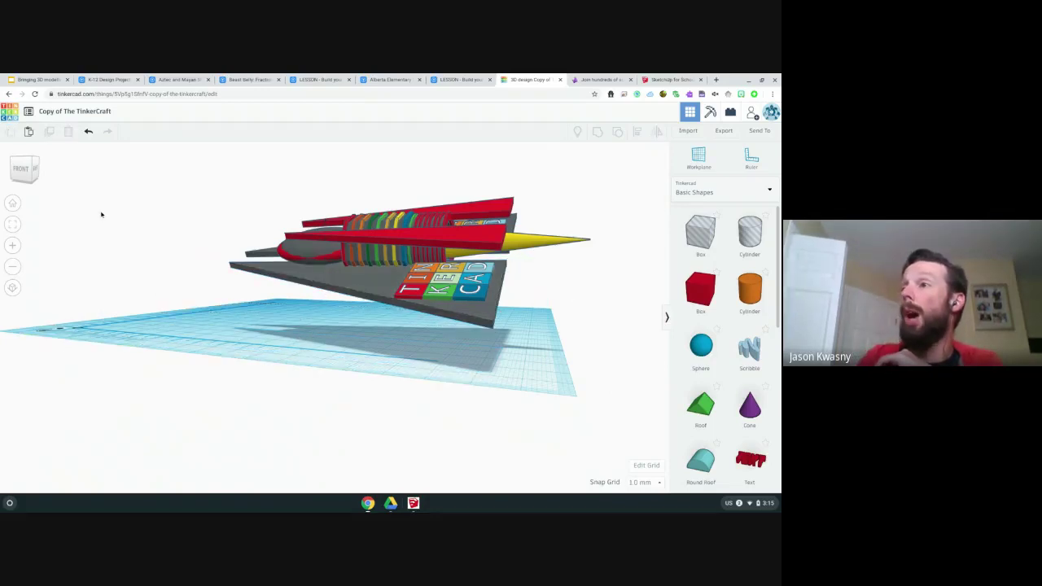
{"action": "left_click", "coordinate": [29, 162]}
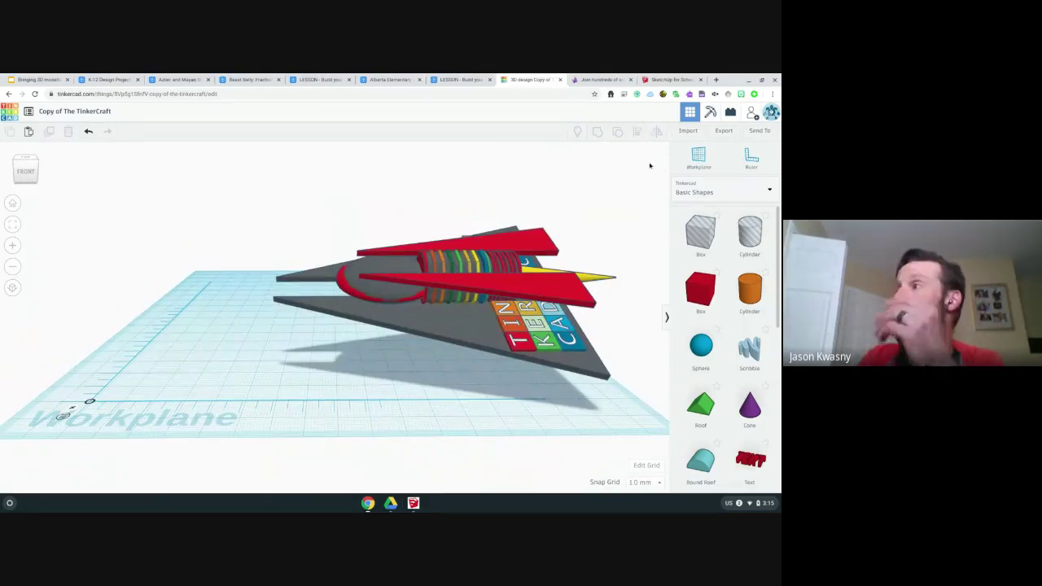
Step: Show the spacecraft as toy bricks at the finest resolution with the layer-by-layer display turned on
{"action": "left_click", "coordinate": [730, 113]}
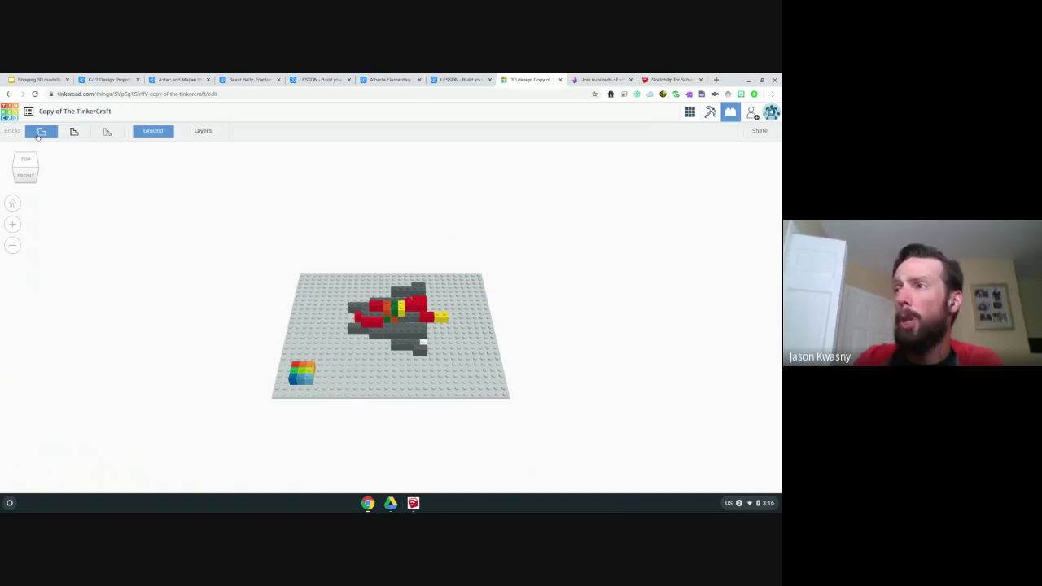
{"action": "left_click", "coordinate": [110, 132]}
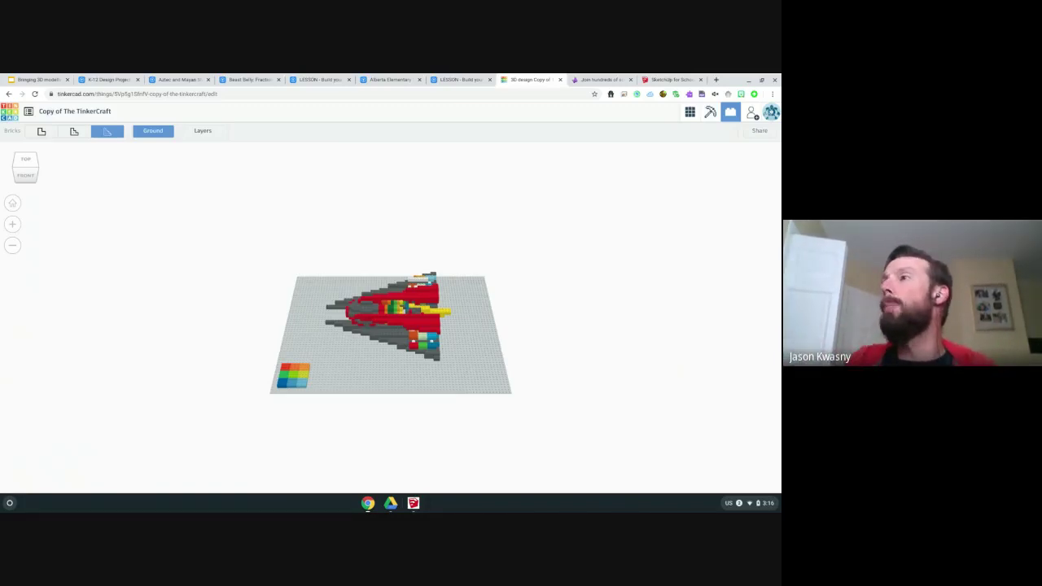
{"action": "left_click", "coordinate": [200, 133]}
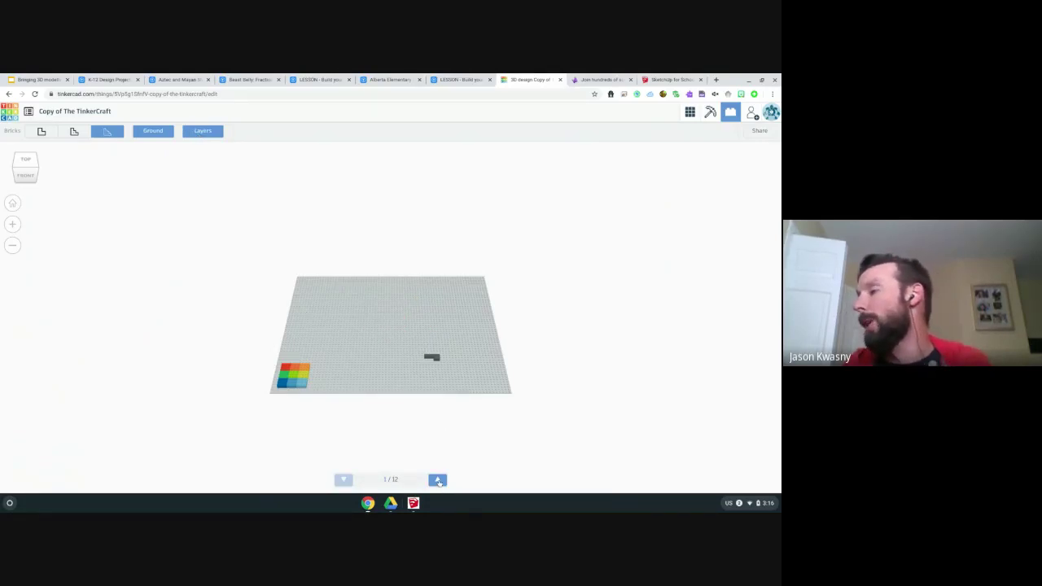
Step: Step up through the brick layers of the spacecraft to layer 12
{"action": "left_click", "coordinate": [438, 481]}
{"action": "left_click", "coordinate": [438, 481]}
{"action": "left_click", "coordinate": [438, 481]}
{"action": "left_click", "coordinate": [438, 481]}
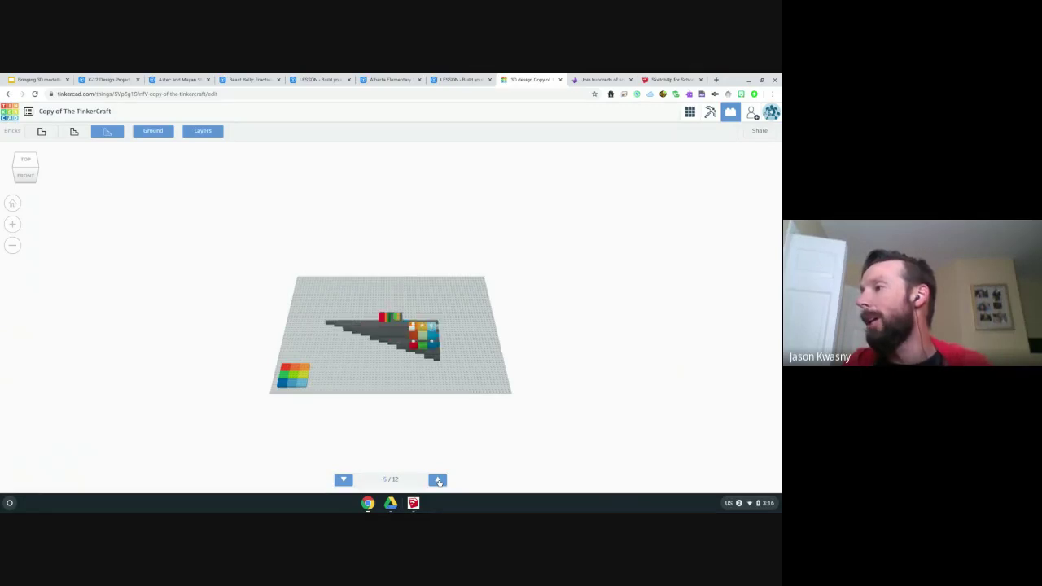
{"action": "left_click", "coordinate": [438, 481]}
{"action": "left_click", "coordinate": [437, 481]}
{"action": "left_click", "coordinate": [438, 482]}
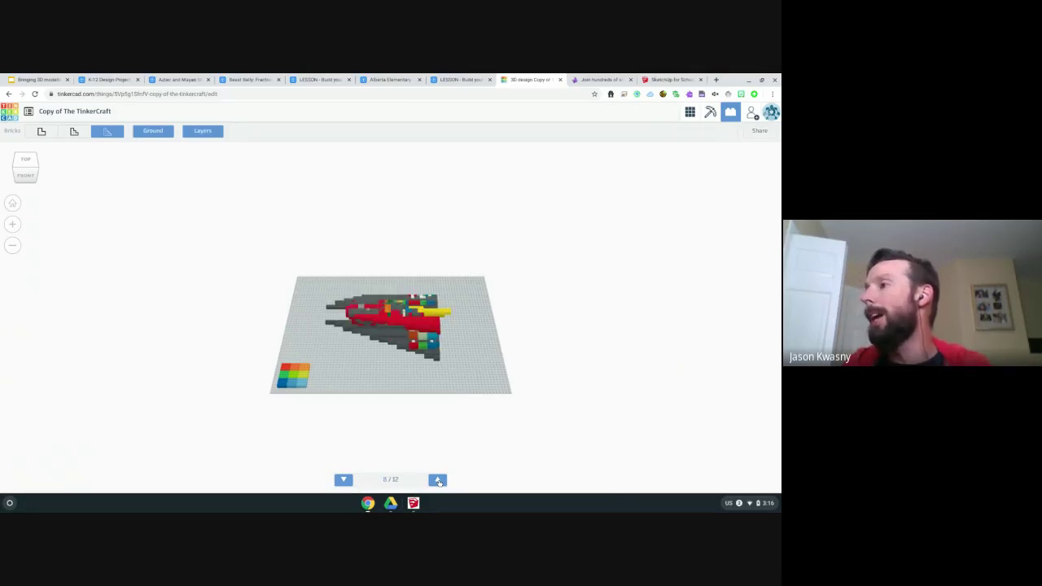
{"action": "left_click", "coordinate": [438, 481]}
{"action": "left_click", "coordinate": [438, 481]}
{"action": "left_click", "coordinate": [438, 481]}
{"action": "left_click", "coordinate": [438, 482]}
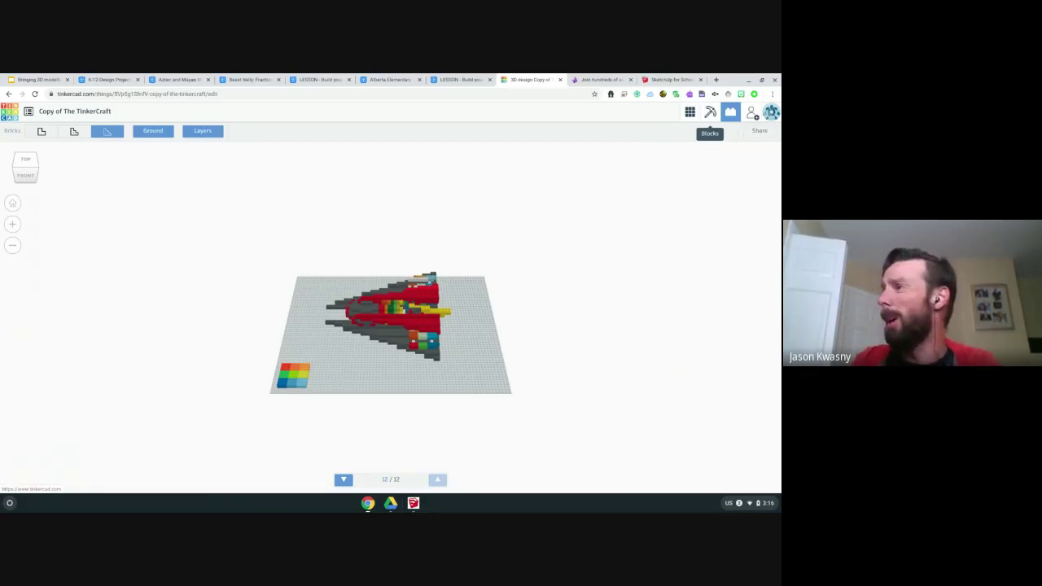
Step: Show the spacecraft as Minecraft-style blocks at the finest resolution and view it from a lower angle
{"action": "left_click", "coordinate": [709, 115]}
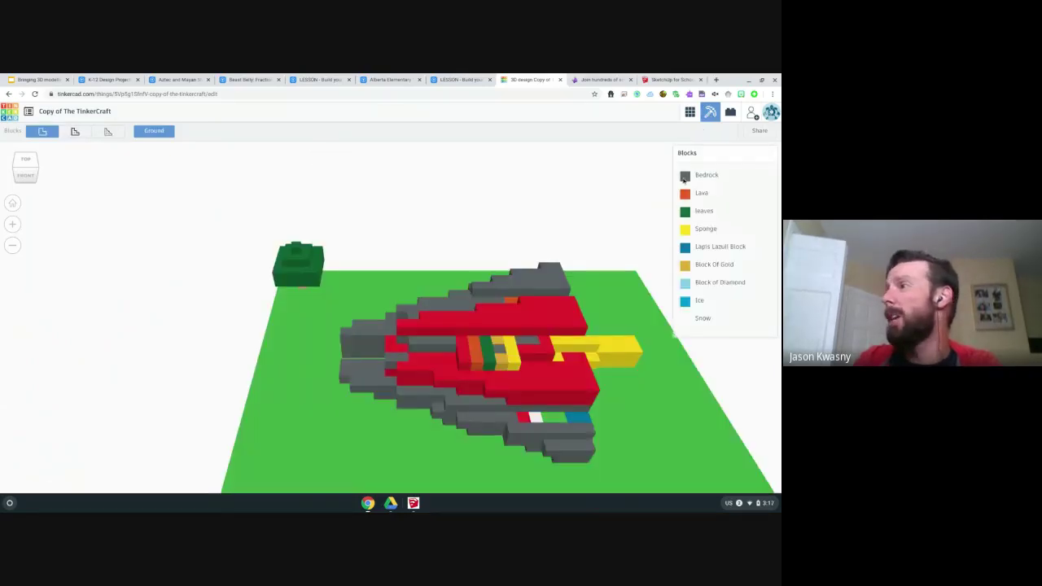
{"action": "left_click", "coordinate": [104, 135]}
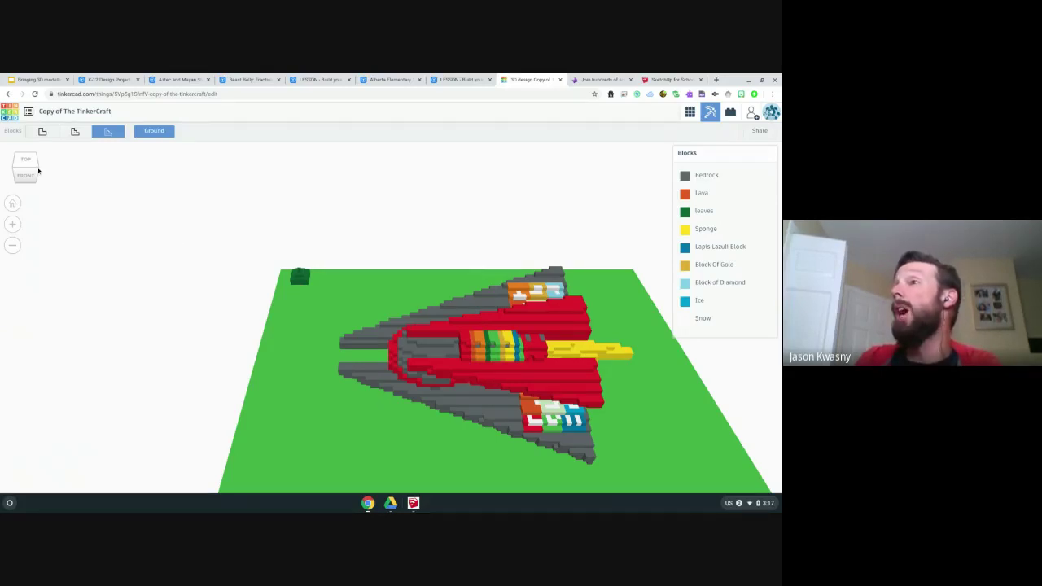
{"action": "mouse_move", "coordinate": [37, 170]}
{"action": "left_mouse_down"}
{"action": "mouse_move", "coordinate": [19, 166]}
{"action": "mouse_move", "coordinate": [58, 168]}
{"action": "mouse_move", "coordinate": [40, 167]}
{"action": "left_mouse_up"}
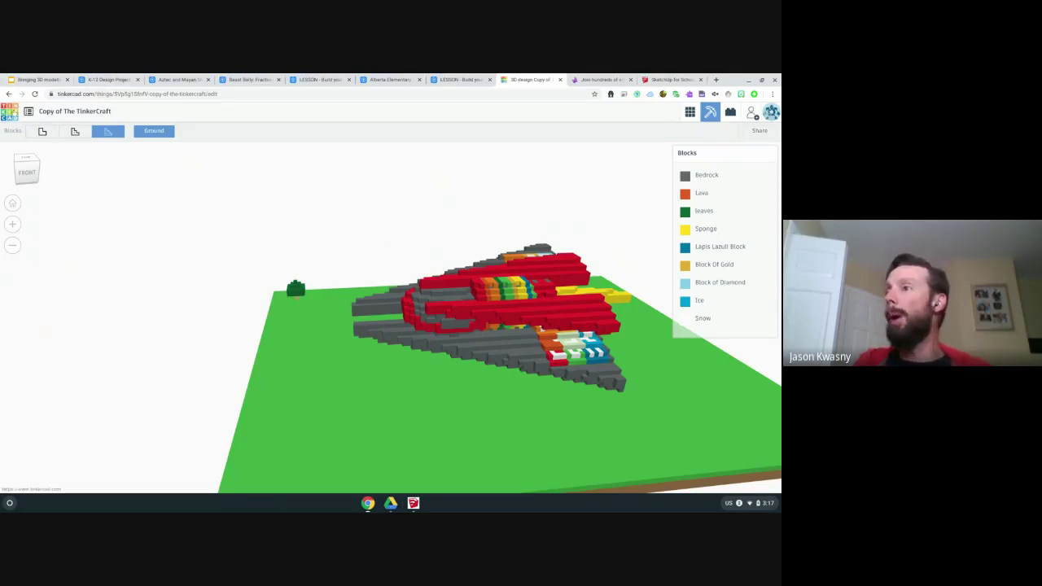
Step: Return to the dashboard and open the puzzle piece design Frantic Bigery-Krunk for editing
{"action": "left_click", "coordinate": [13, 114]}
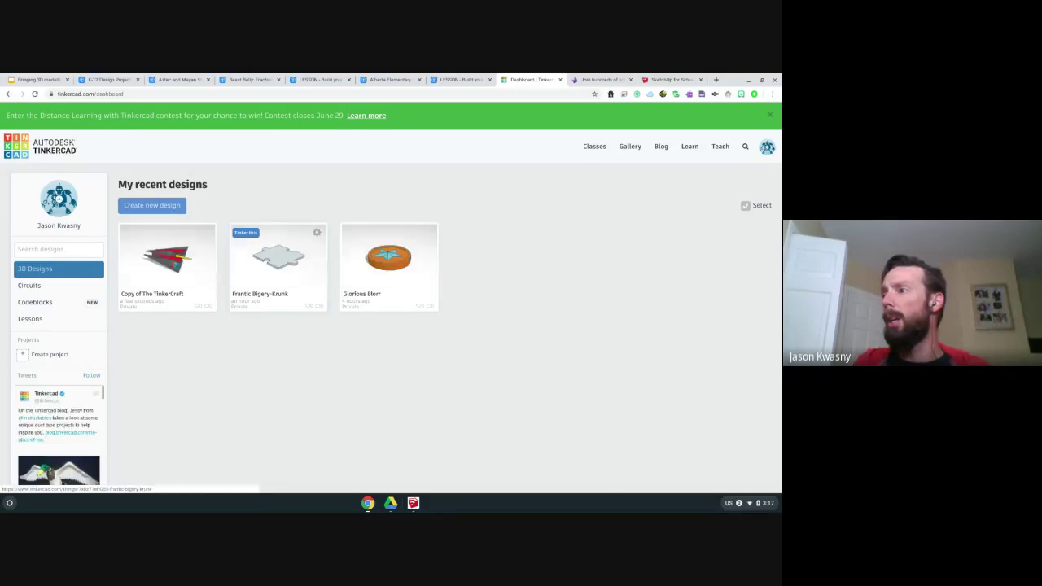
{"action": "left_click", "coordinate": [277, 262]}
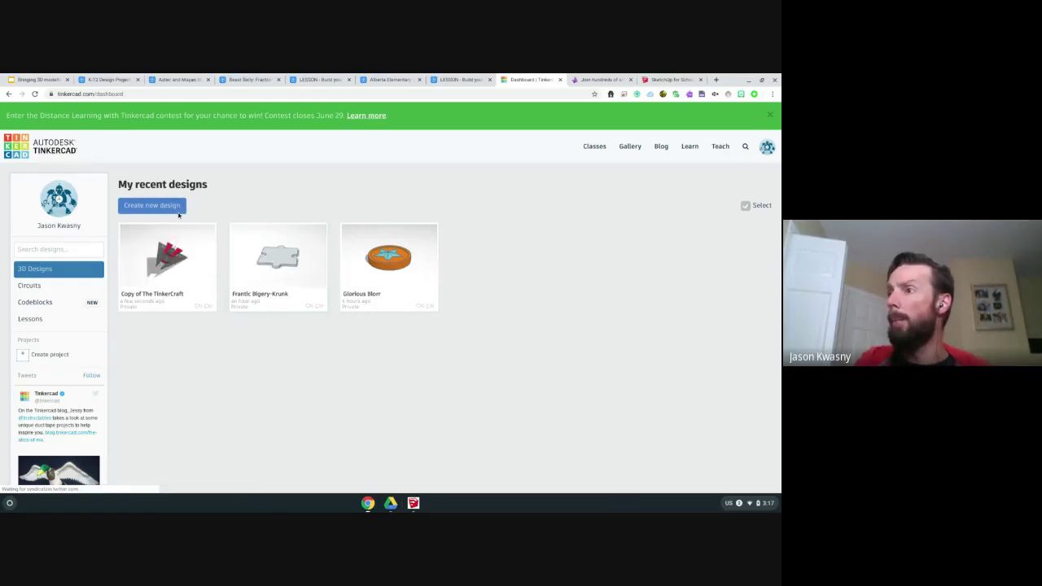
{"action": "left_click", "coordinate": [298, 276]}
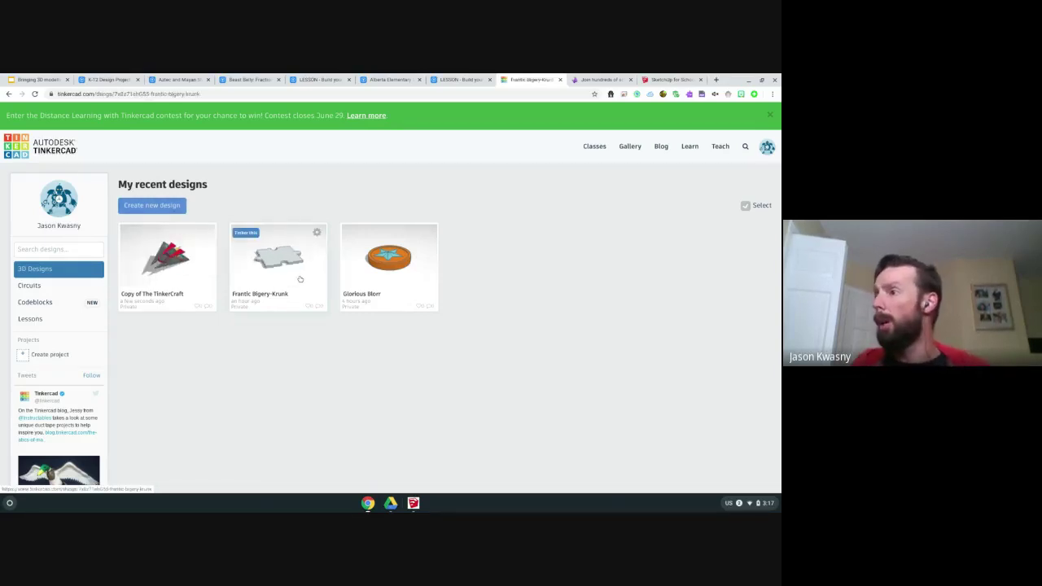
{"action": "left_click", "coordinate": [607, 227]}
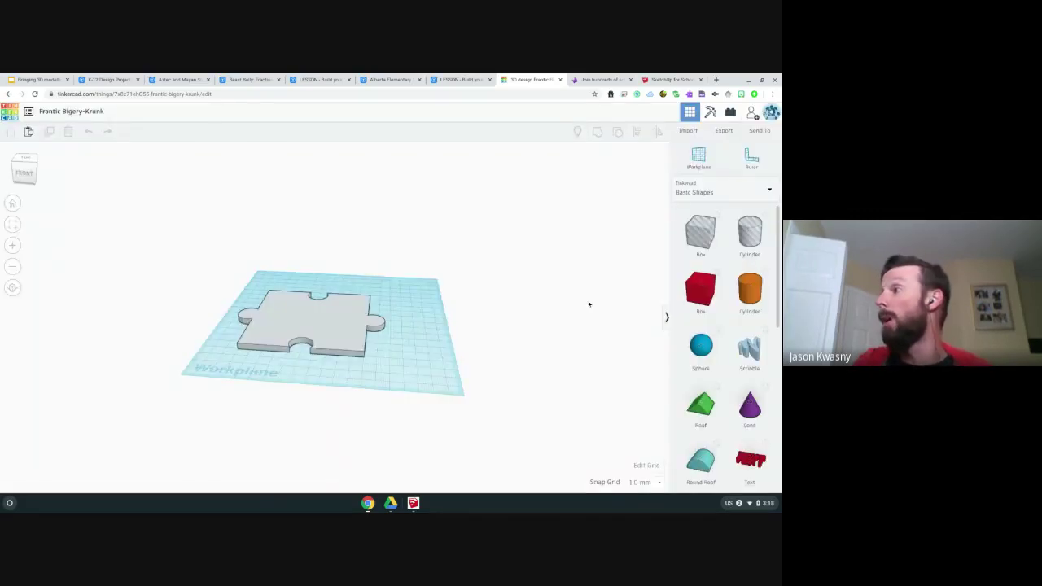
Step: Add a solid cylinder on the puzzle piece and place a ruler at the front corner of the workplane
{"action": "left_click_drag", "start_coordinate": [746, 280], "coordinate": [332, 331]}
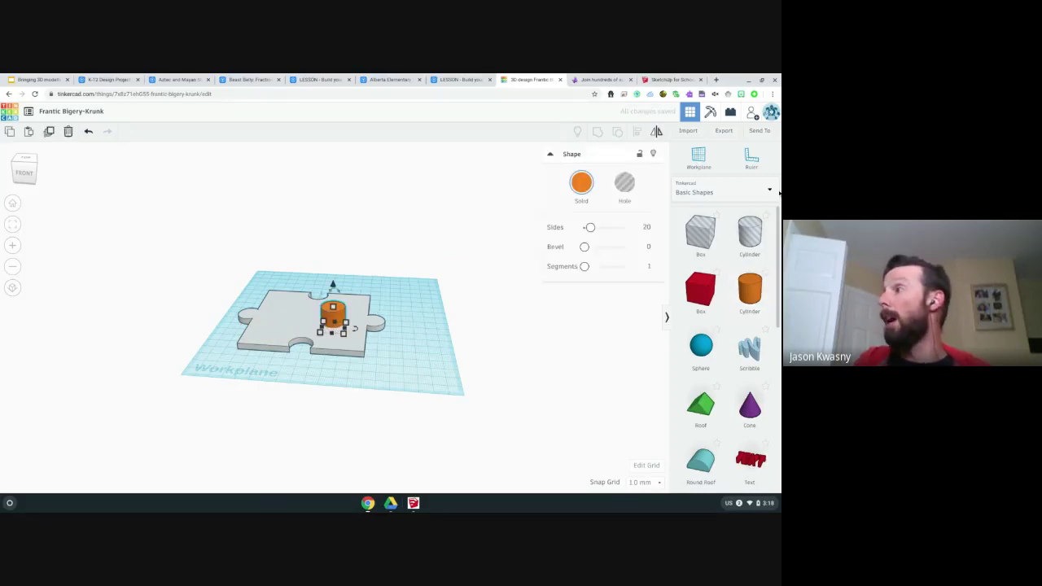
{"action": "left_click", "coordinate": [751, 157]}
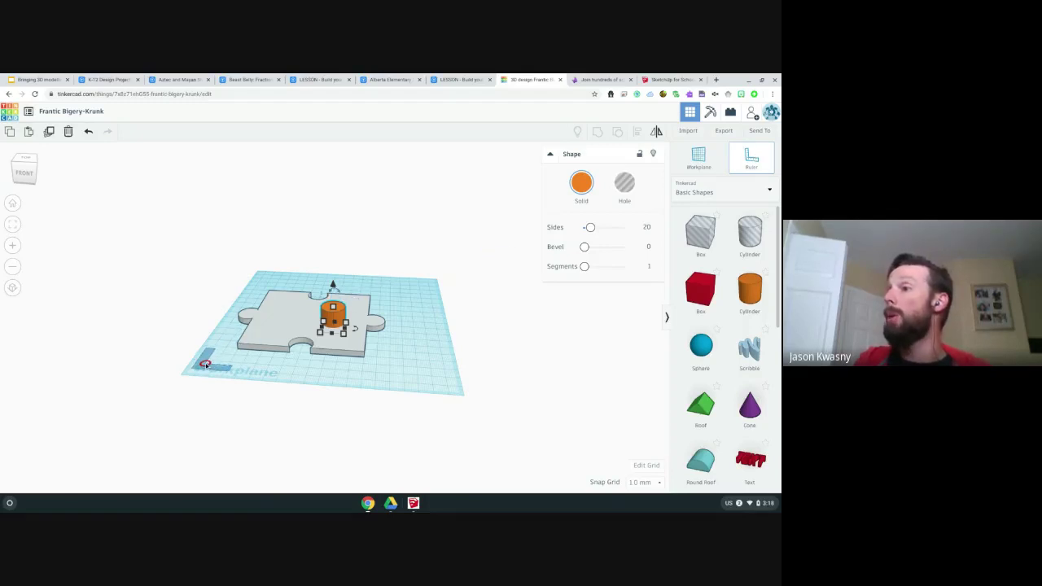
{"action": "left_click", "coordinate": [204, 363]}
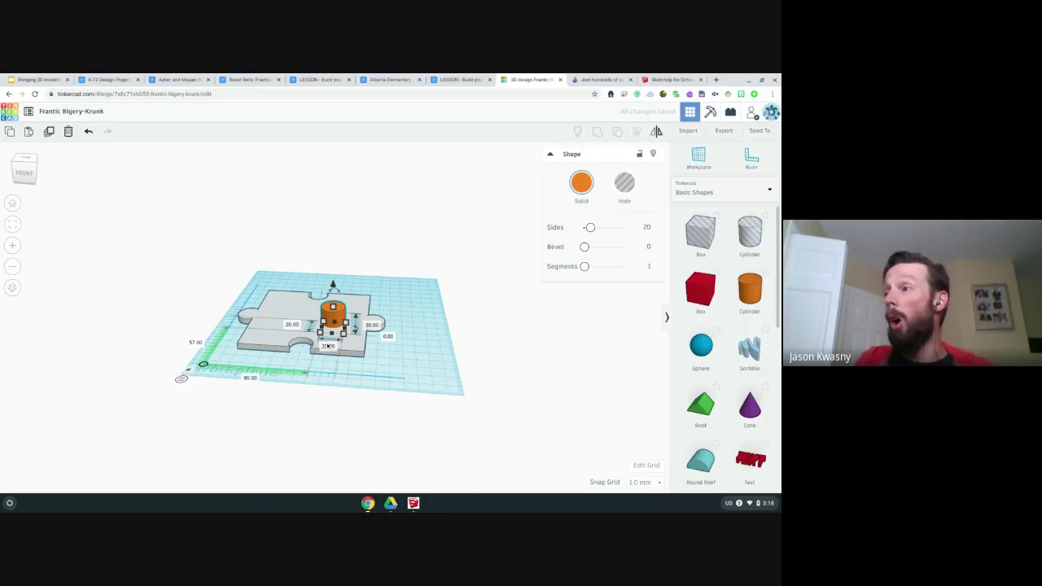
Step: Set the cylinder's height to 100 mm
{"action": "left_click", "coordinate": [292, 325]}
{"action": "left_click", "coordinate": [373, 327]}
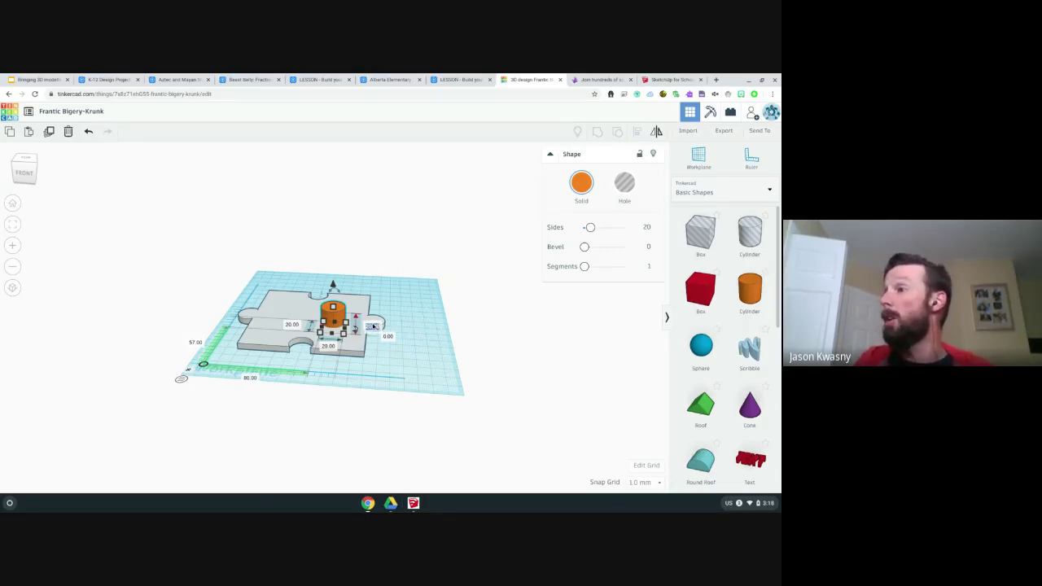
{"action": "type", "text": "100"}
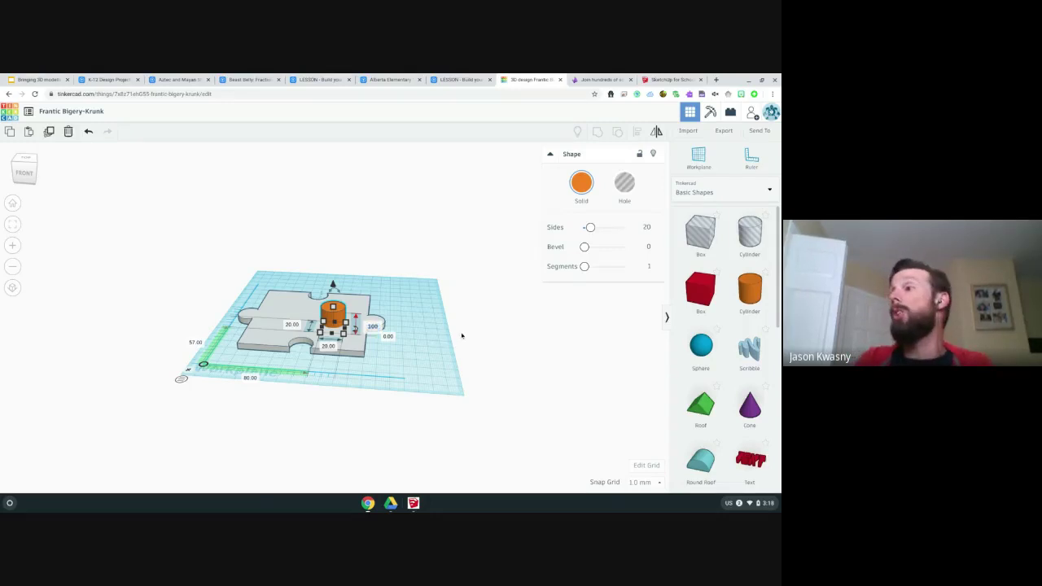
{"action": "key", "text": "Return"}
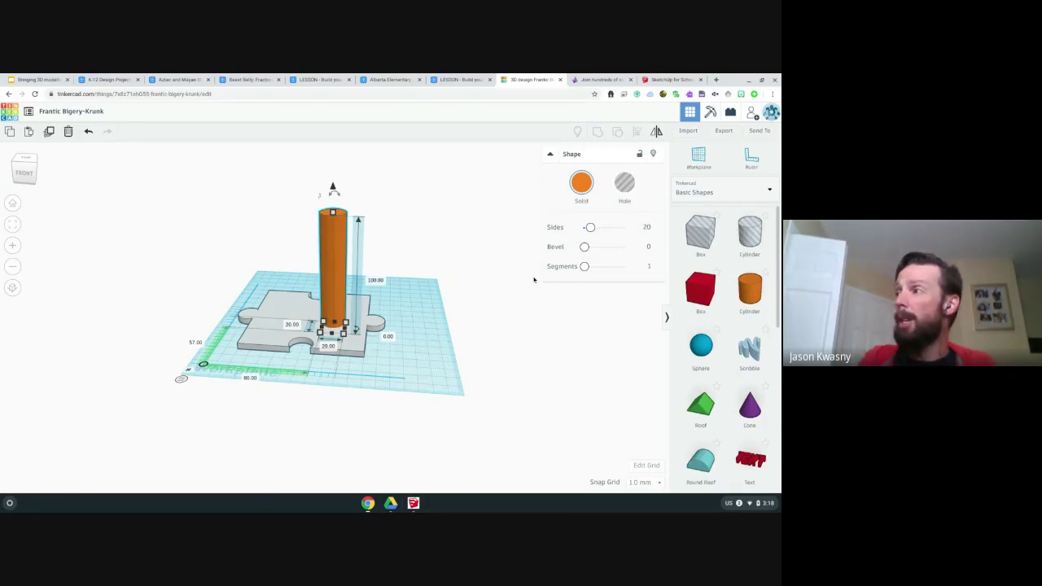
Step: Turn the cylinder into a hole and group it with the puzzle piece to cut it out
{"action": "left_click", "coordinate": [625, 185]}
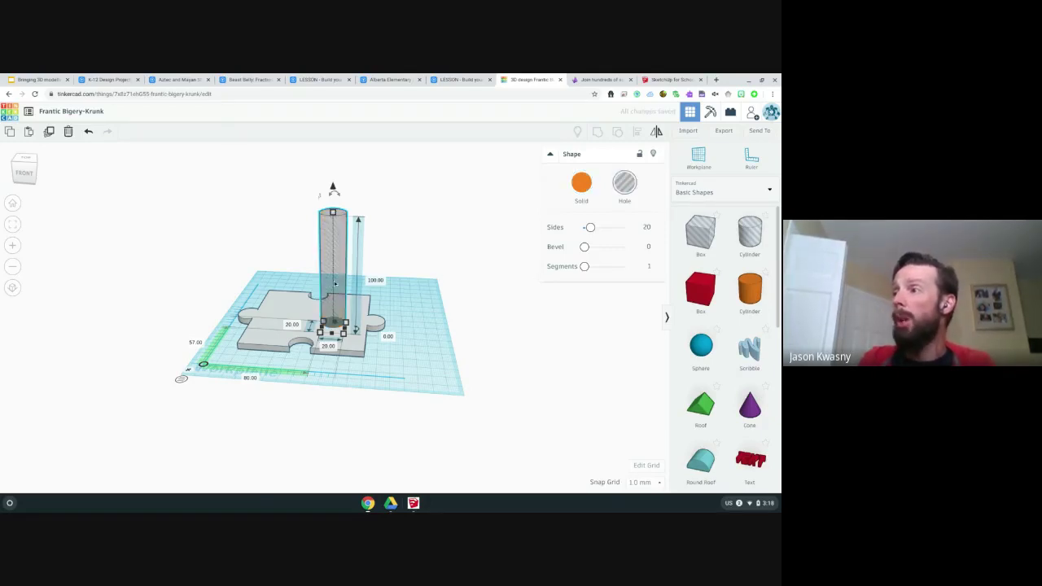
{"action": "left_click", "coordinate": [369, 307], "text": "shift"}
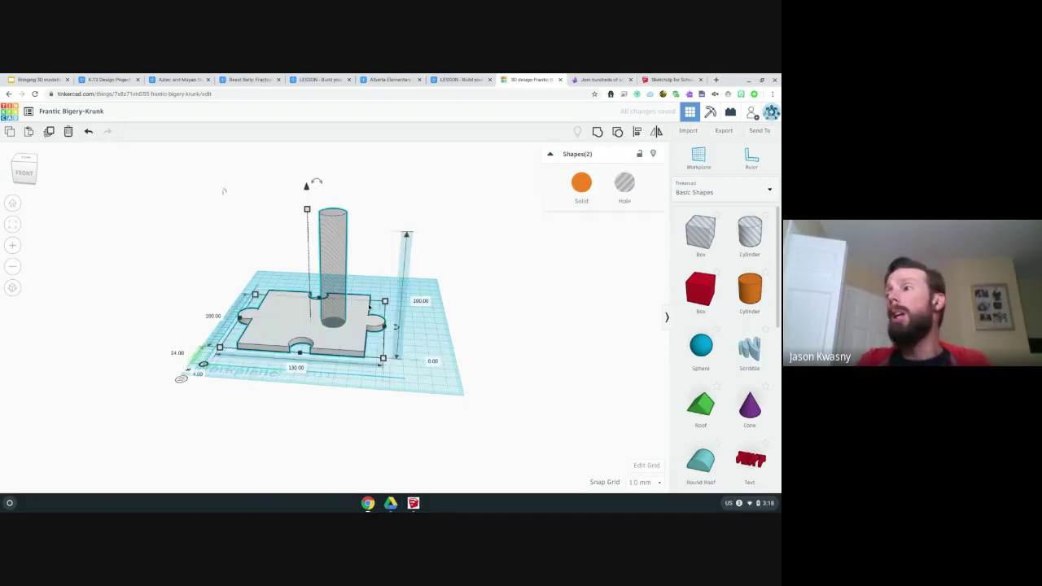
{"action": "left_click", "coordinate": [597, 131]}
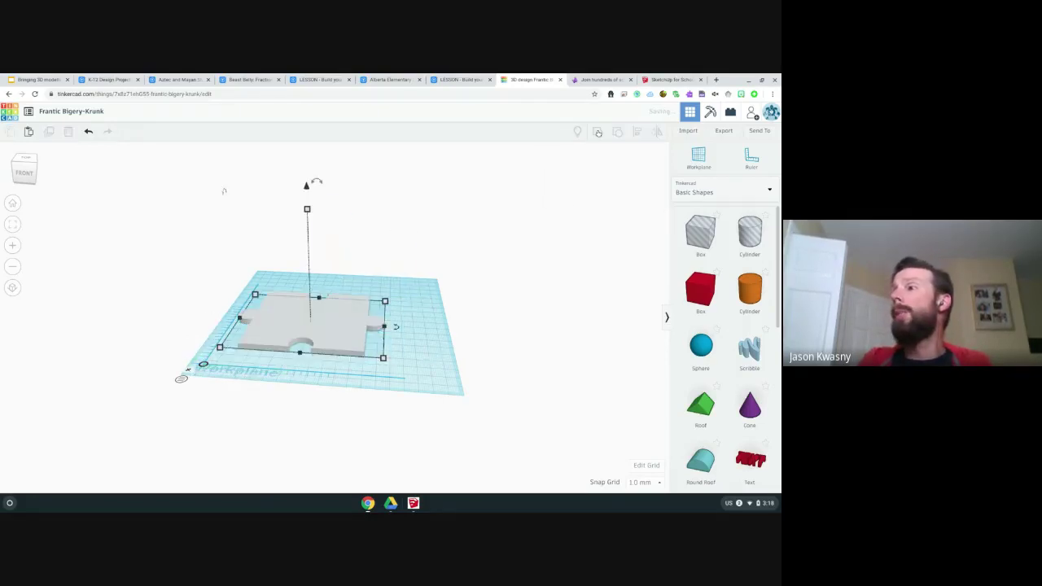
Step: Undo the grouping and the hole conversion of the cylinder, and delete the cylinder from the puzzle piece
{"action": "left_click", "coordinate": [385, 282]}
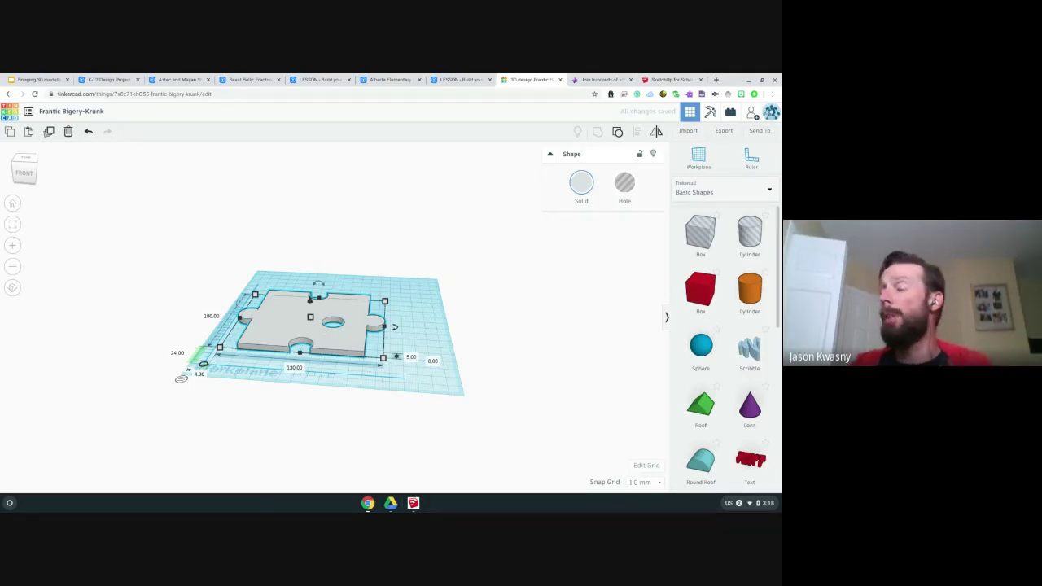
{"action": "key", "text": "ctrl+z"}
{"action": "key", "text": "ctrl+z"}
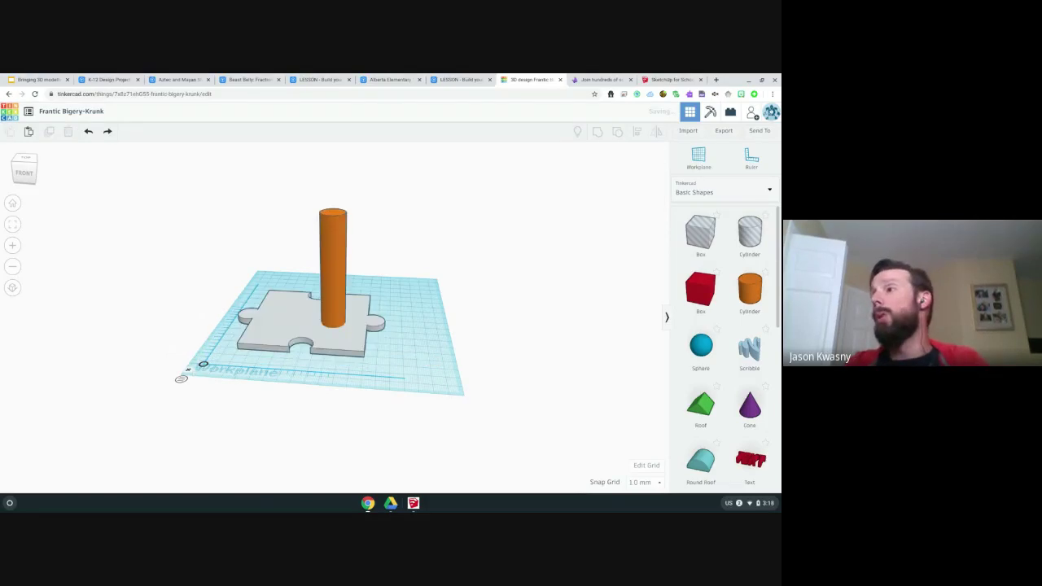
{"action": "left_click", "coordinate": [342, 315]}
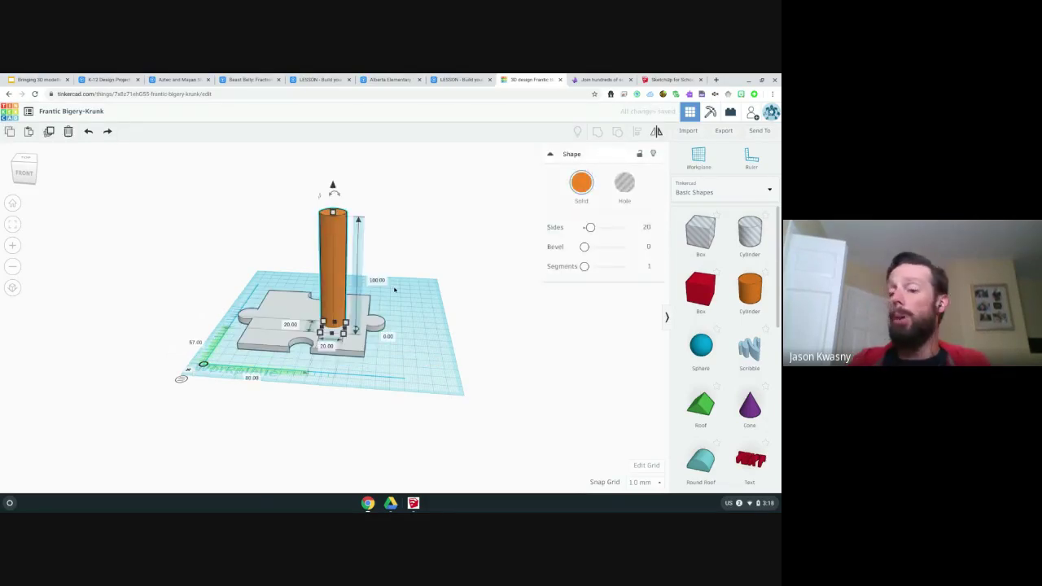
{"action": "left_click", "coordinate": [419, 290]}
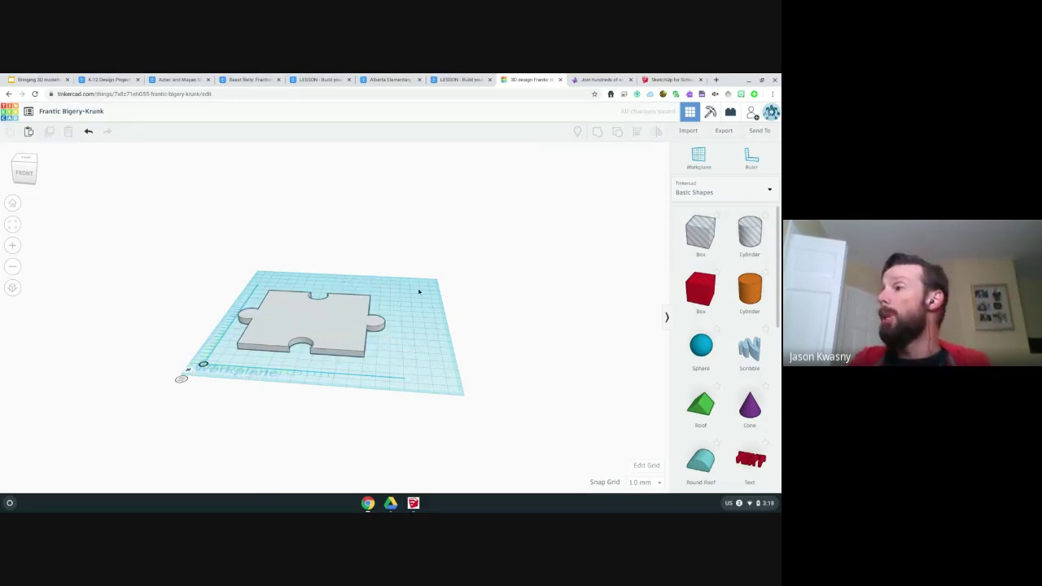
Step: With the puzzle piece selected, browse the Characters shape collection and look through the list of other shape collections
{"action": "left_click", "coordinate": [347, 325]}
{"action": "left_click", "coordinate": [347, 324]}
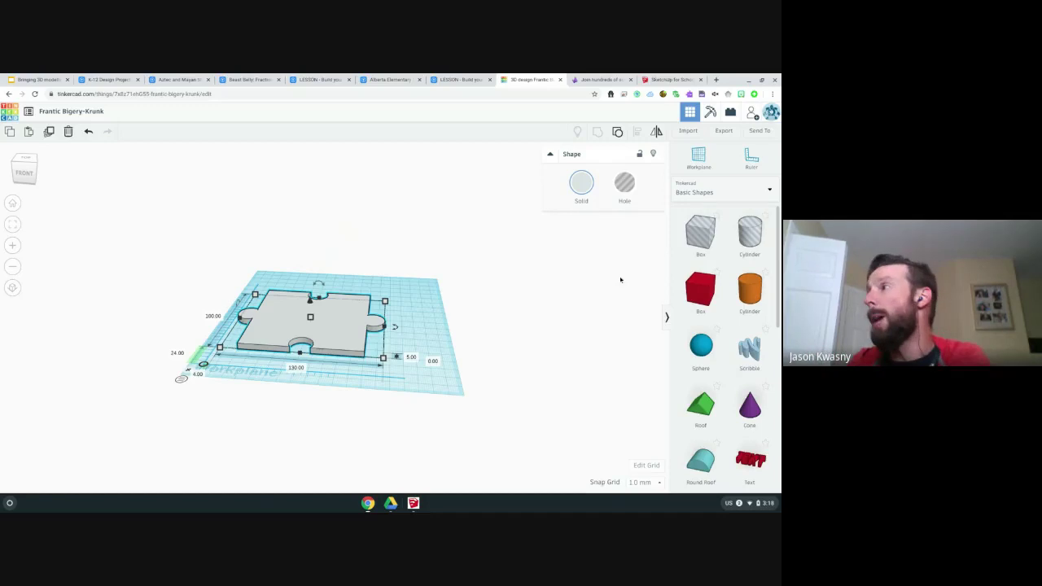
{"action": "left_click", "coordinate": [753, 187]}
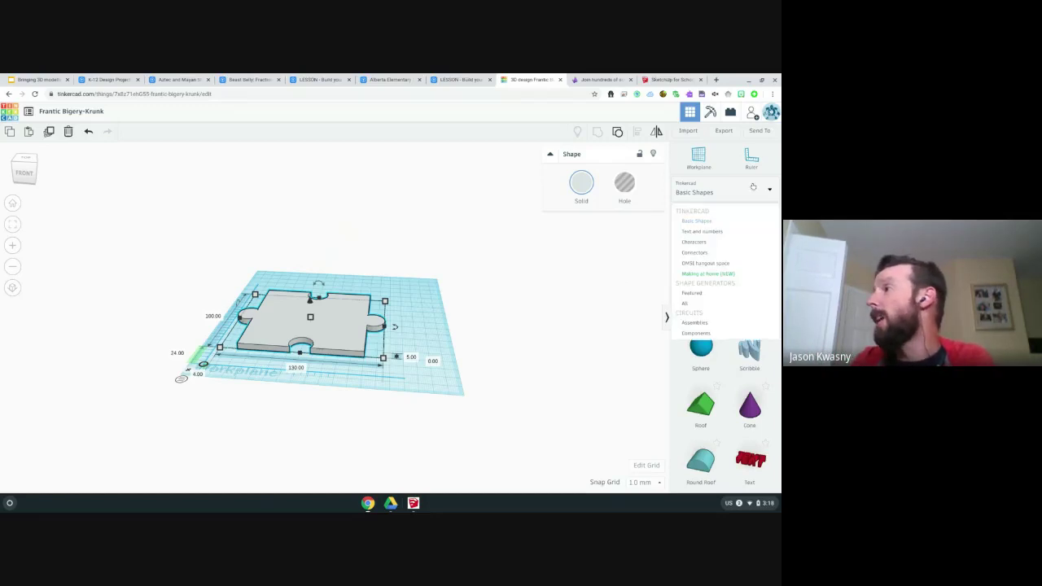
{"action": "left_click", "coordinate": [695, 244]}
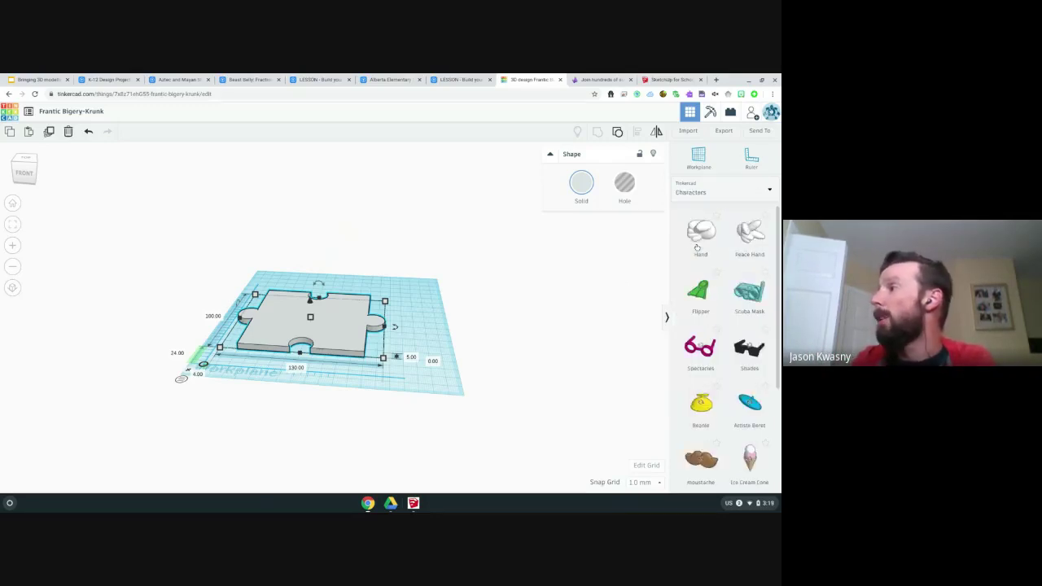
{"action": "scroll", "coordinate": [692, 346], "scroll_direction": "down", "scroll_amount": 3}
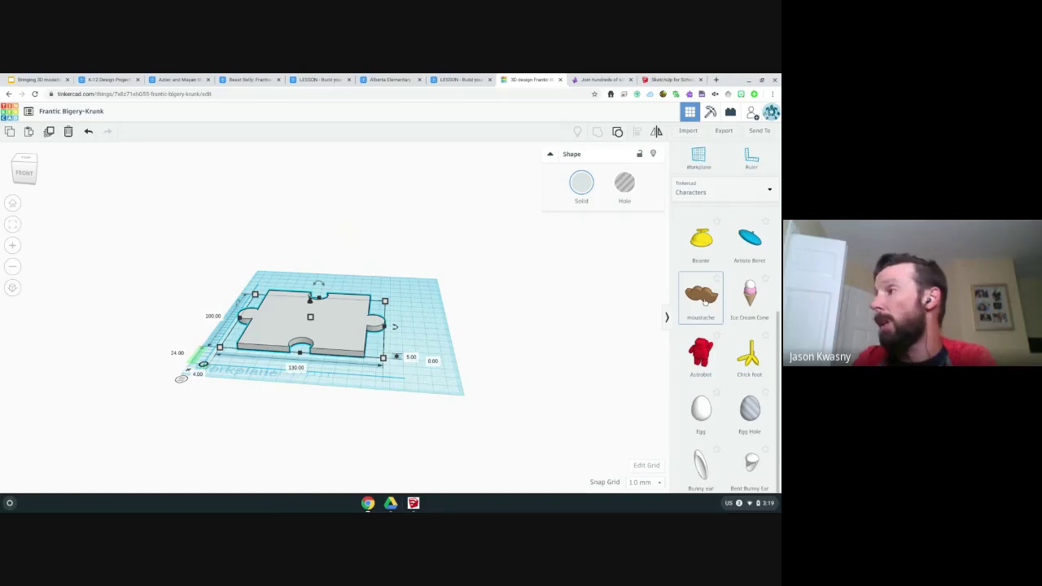
{"action": "left_click", "coordinate": [705, 189]}
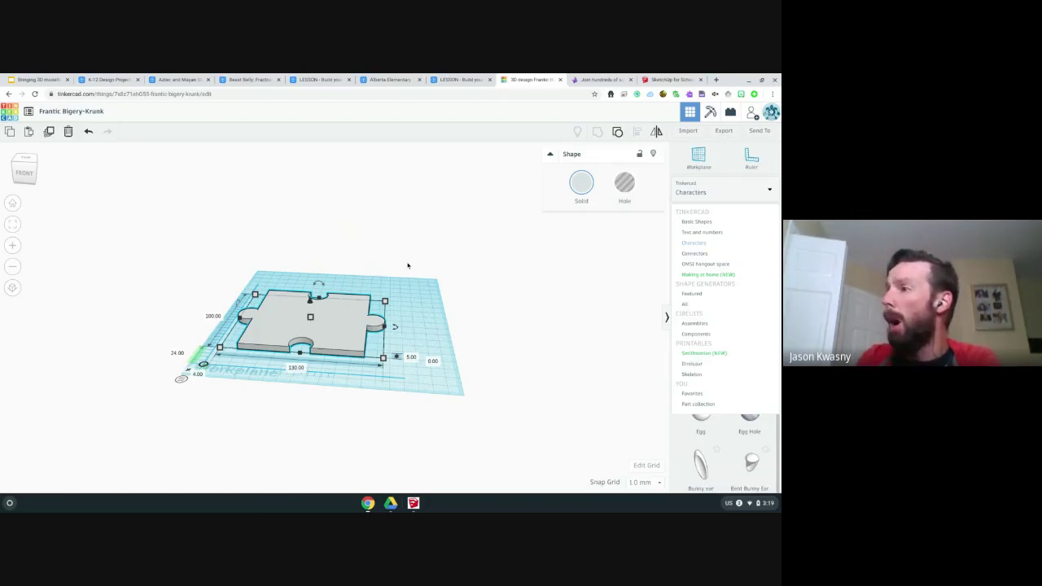
{"action": "left_click", "coordinate": [358, 268]}
Step: Lock the puzzle piece against editing and select it again to check its locked state
{"action": "left_click", "coordinate": [323, 320]}
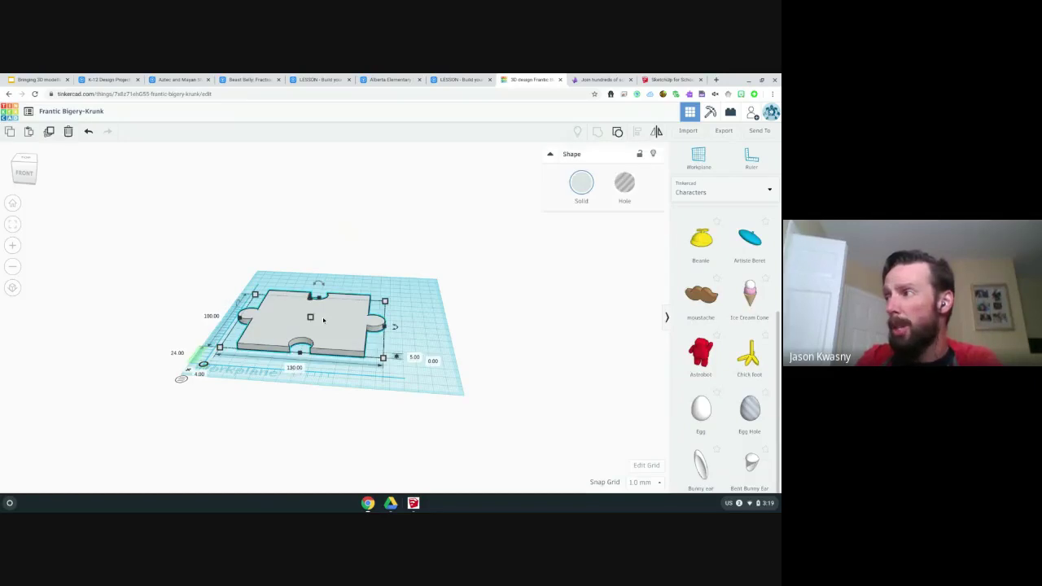
{"action": "left_click", "coordinate": [639, 154]}
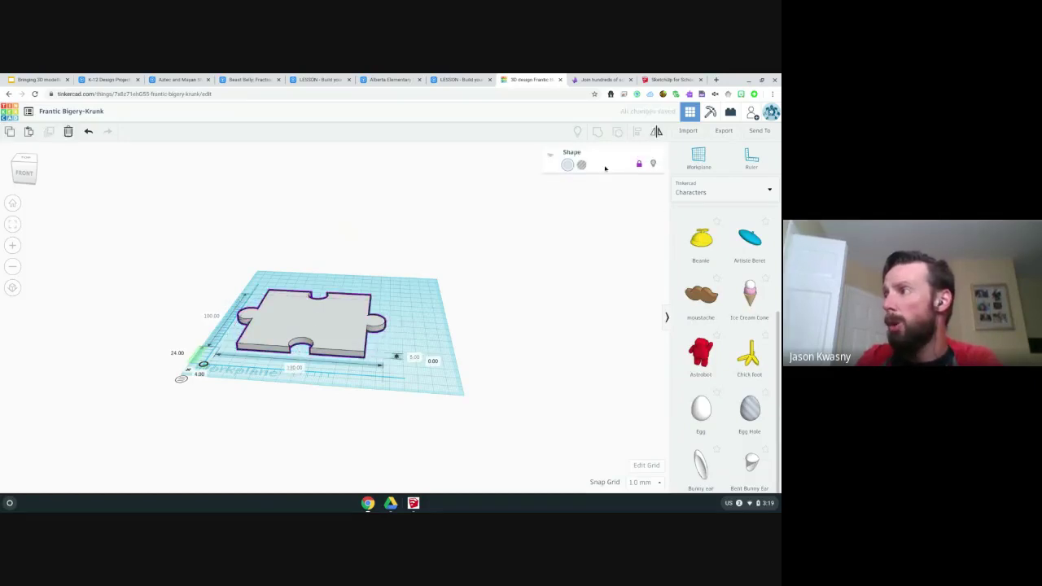
{"action": "left_click", "coordinate": [552, 285]}
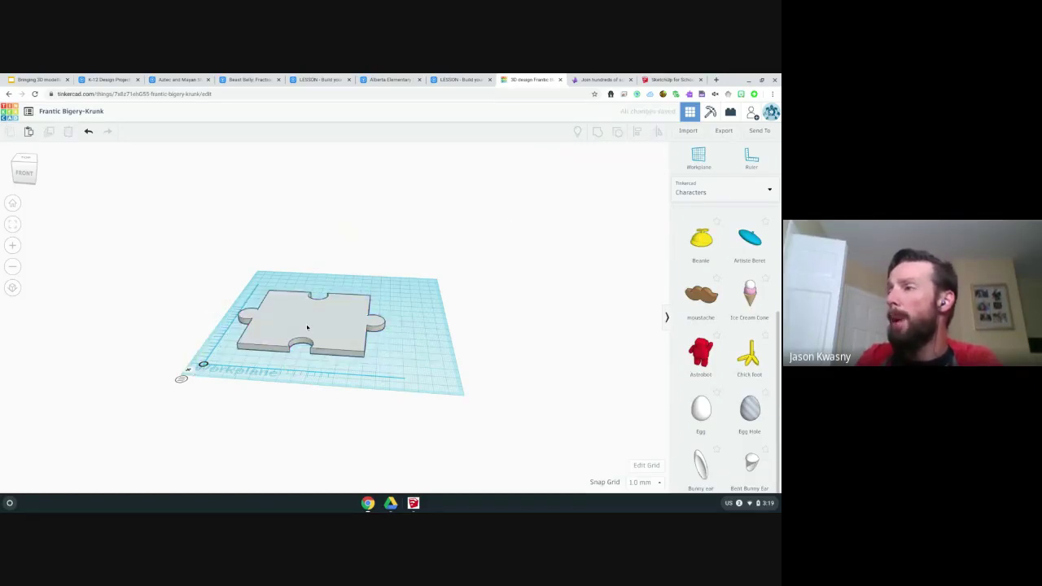
{"action": "left_click", "coordinate": [347, 318]}
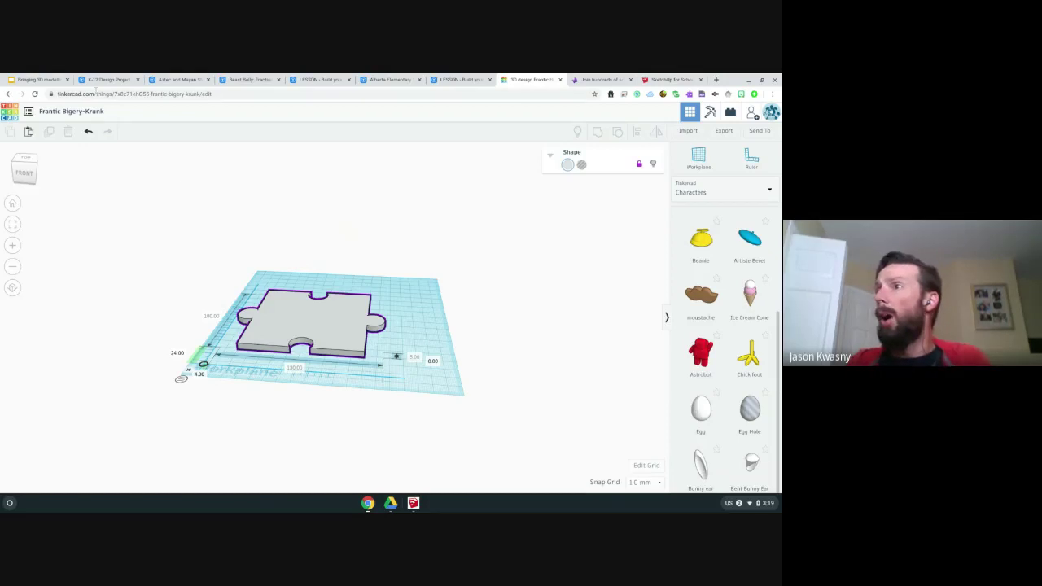
Step: Switch to the Google Slides presentation Bringing 3D modelling to the Classroom to view the TinkerCAD, Sketchup for Schools and Vectary slide
{"action": "left_click", "coordinate": [34, 79]}
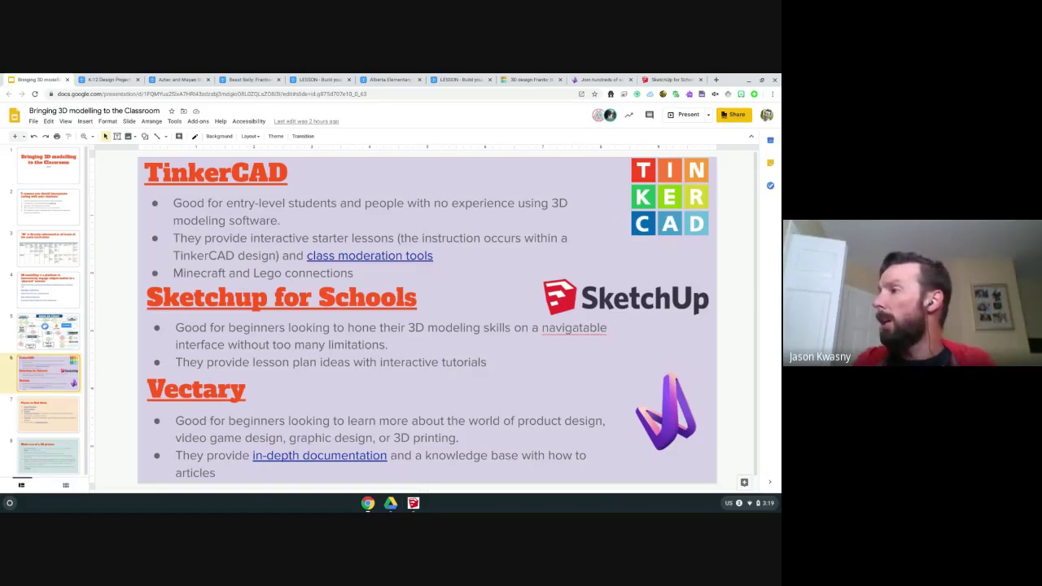
{"action": "right_click", "coordinate": [567, 329]}
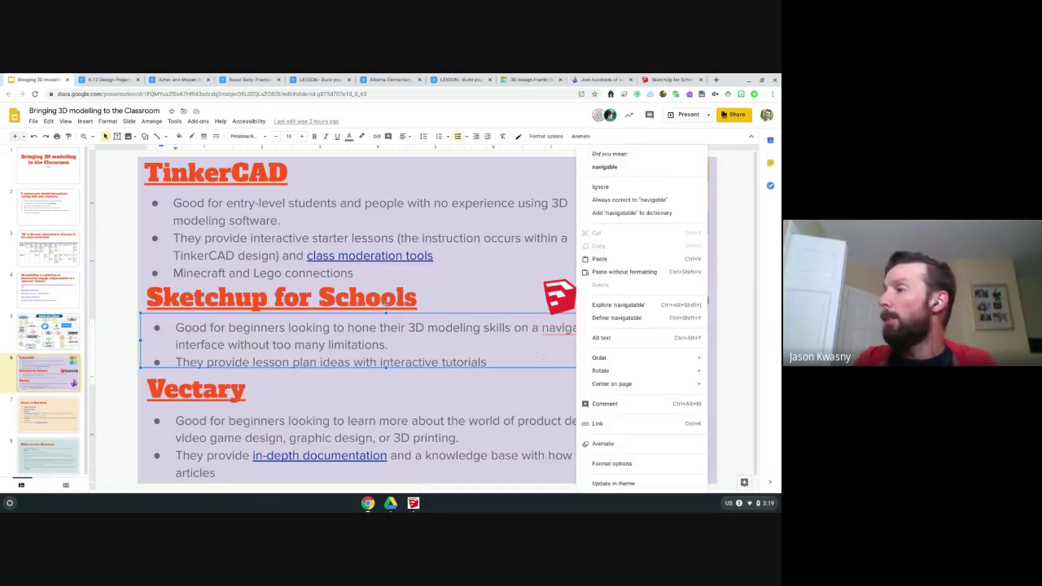
{"action": "key", "text": "Escape"}
{"action": "left_click", "coordinate": [673, 346]}
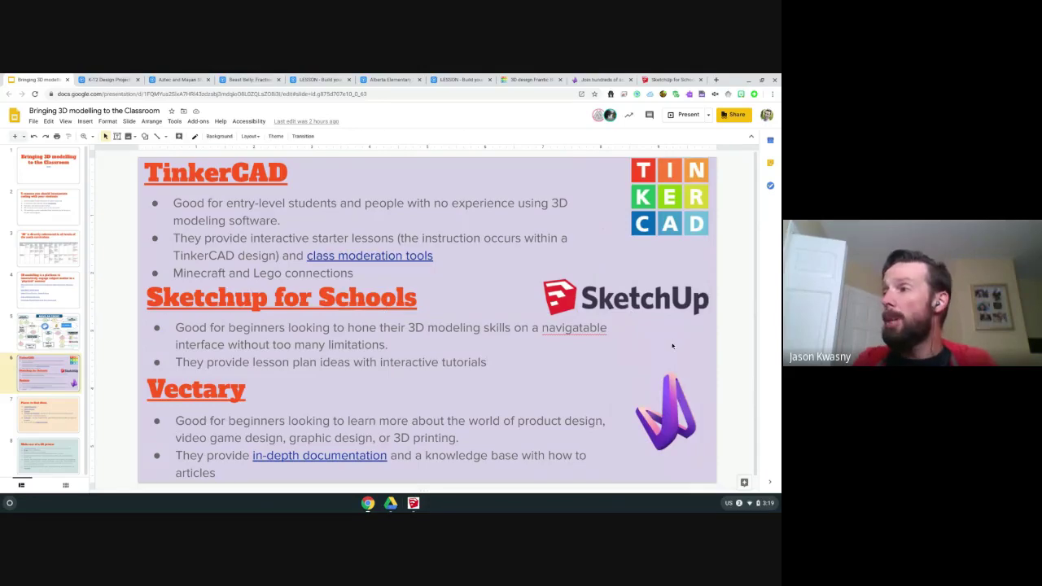
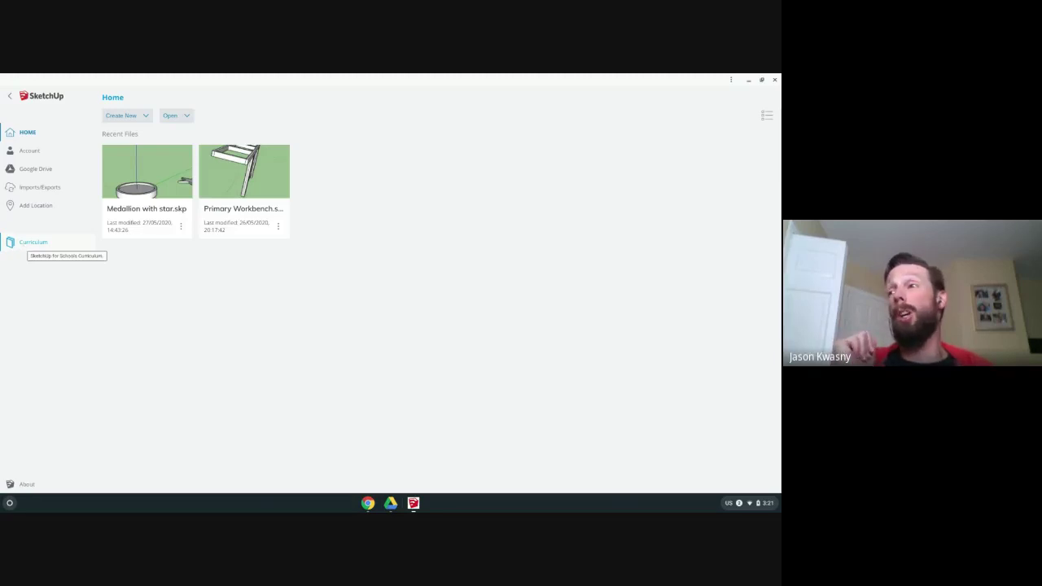
Step: Check the Curriculum page in the standalone SketchUp app, and close that app window
{"action": "left_click", "coordinate": [25, 246]}
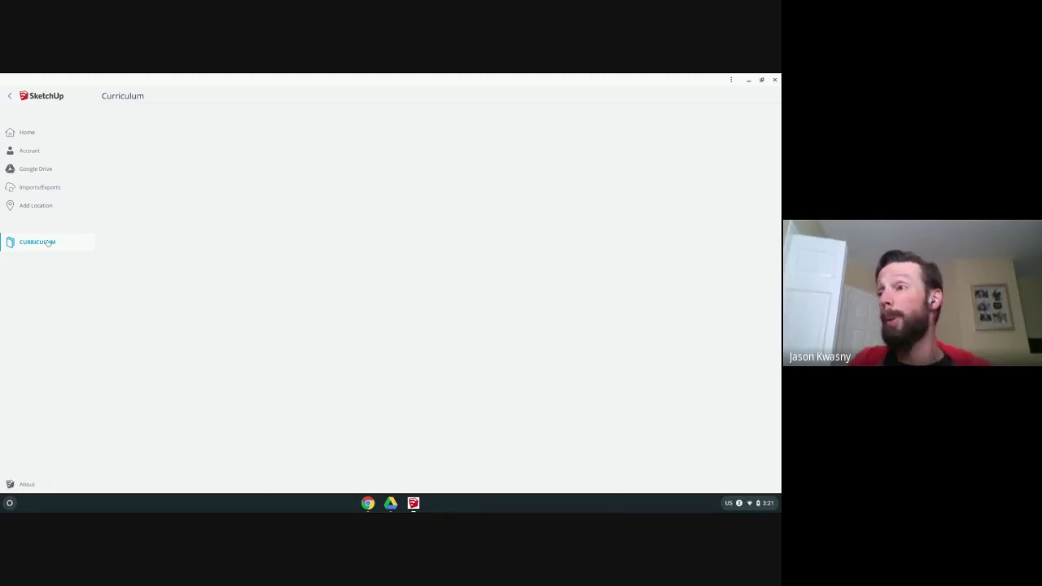
{"action": "left_click", "coordinate": [26, 135]}
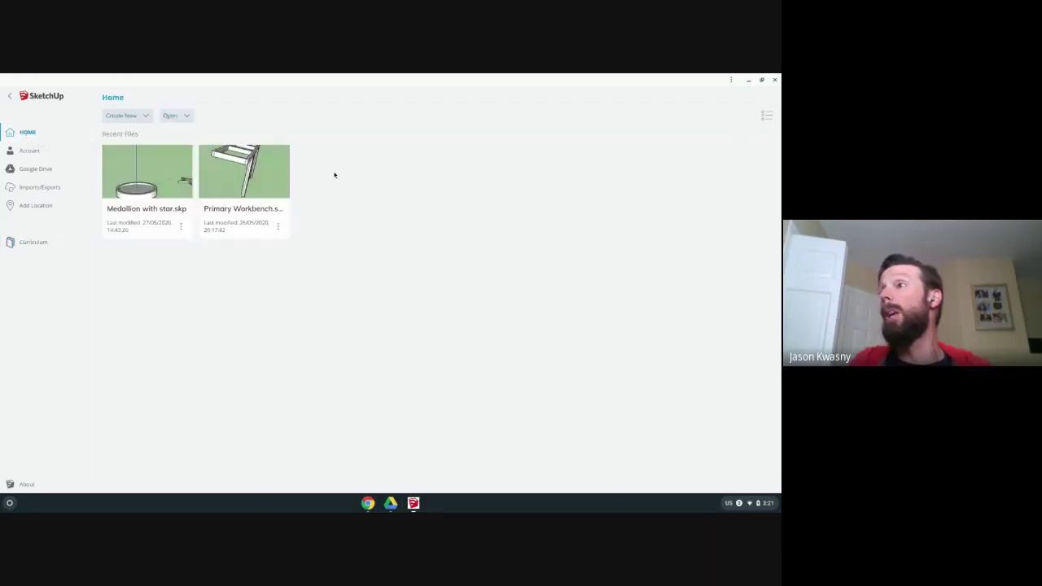
{"action": "left_click", "coordinate": [775, 80]}
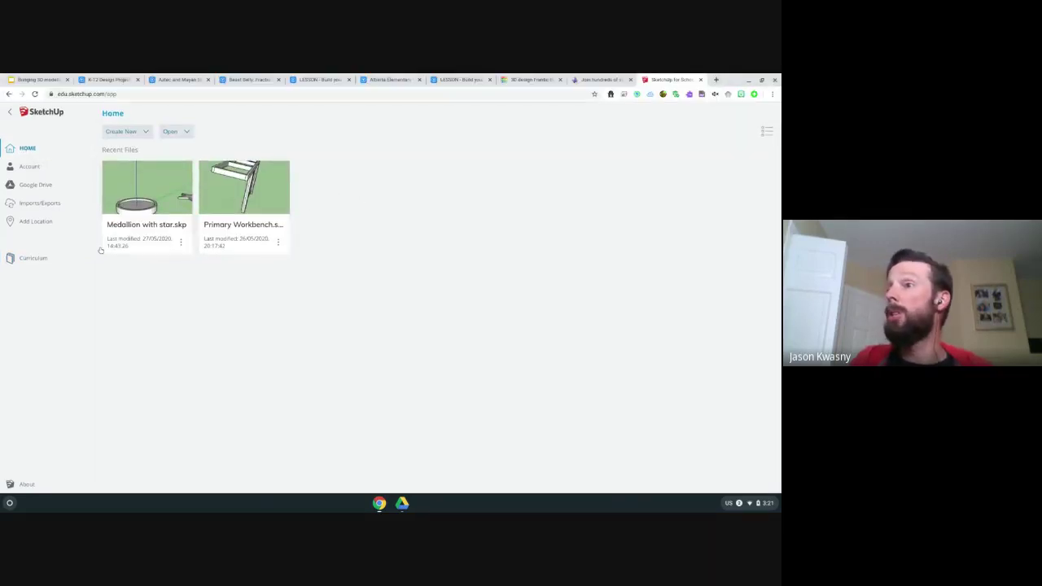
Step: Look through the lesson cards in the SketchUp for Schools curriculum in the browser
{"action": "left_click", "coordinate": [35, 257]}
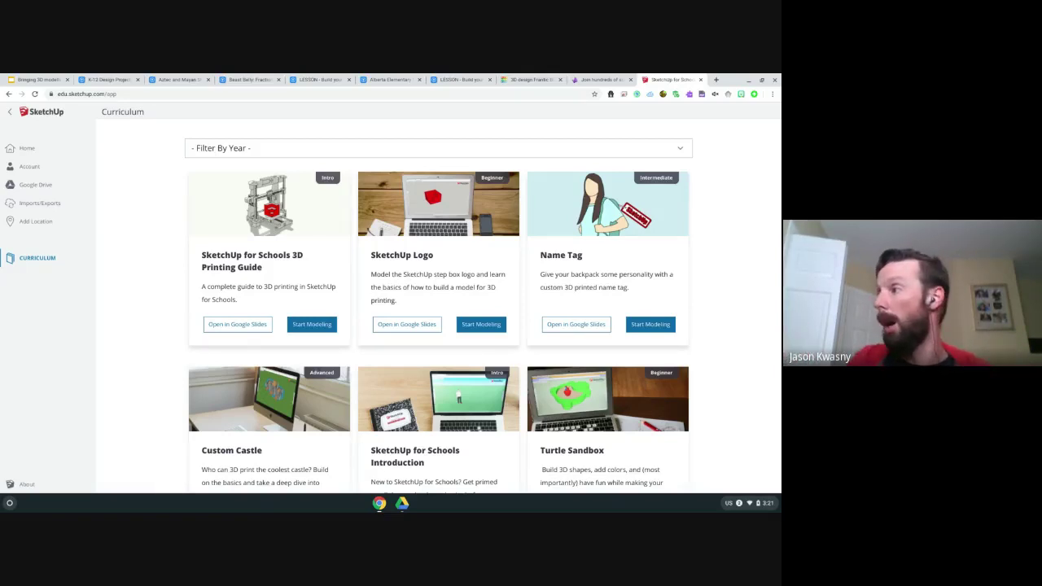
{"action": "scroll", "coordinate": [735, 290], "scroll_direction": "down", "scroll_amount": 2}
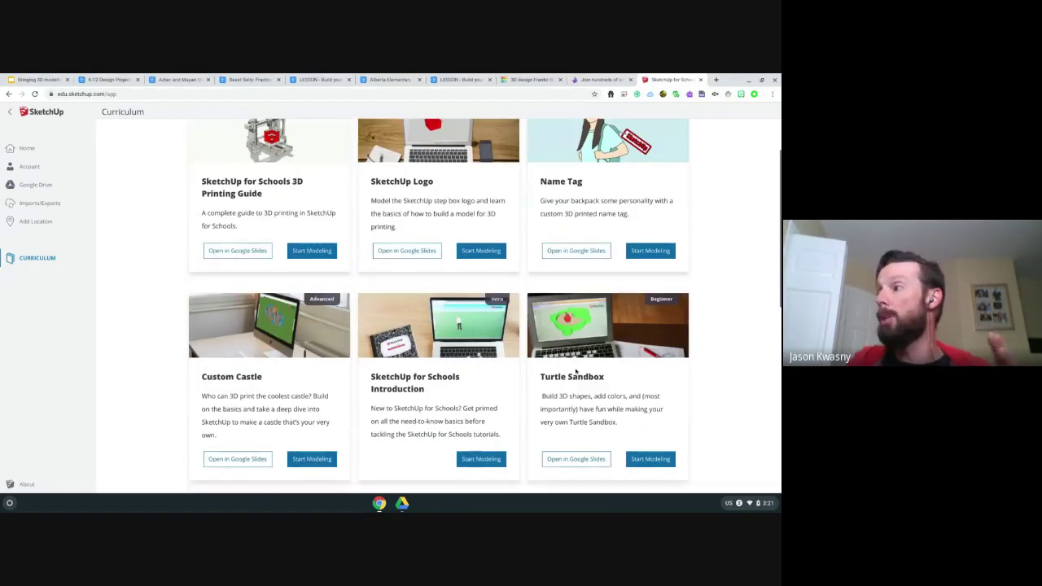
{"action": "scroll", "coordinate": [483, 402], "scroll_direction": "up", "scroll_amount": 2}
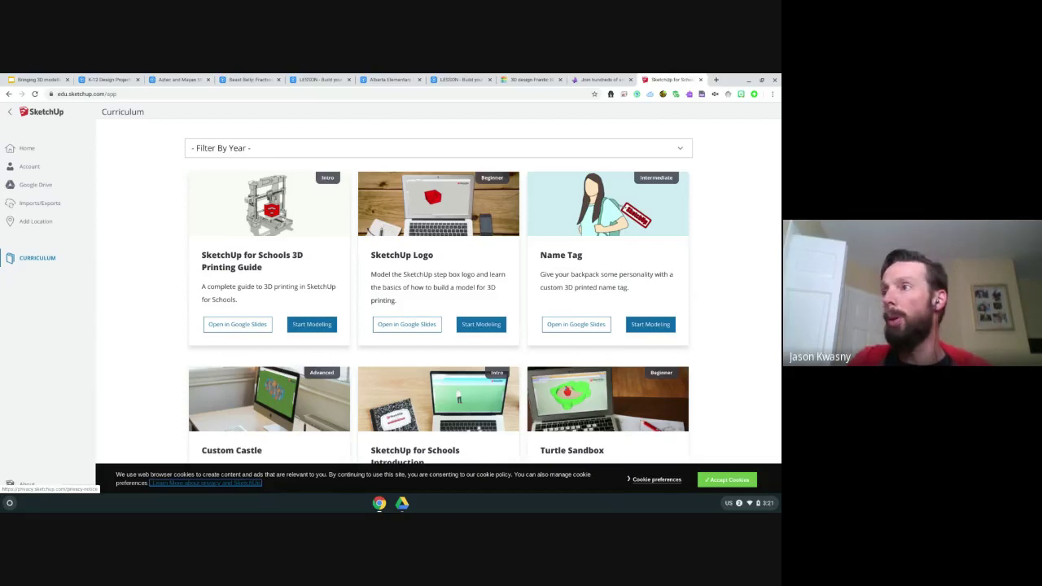
Step: Create a new model from the Simple Template - Meters and delete the default person figure
{"action": "left_click", "coordinate": [27, 149]}
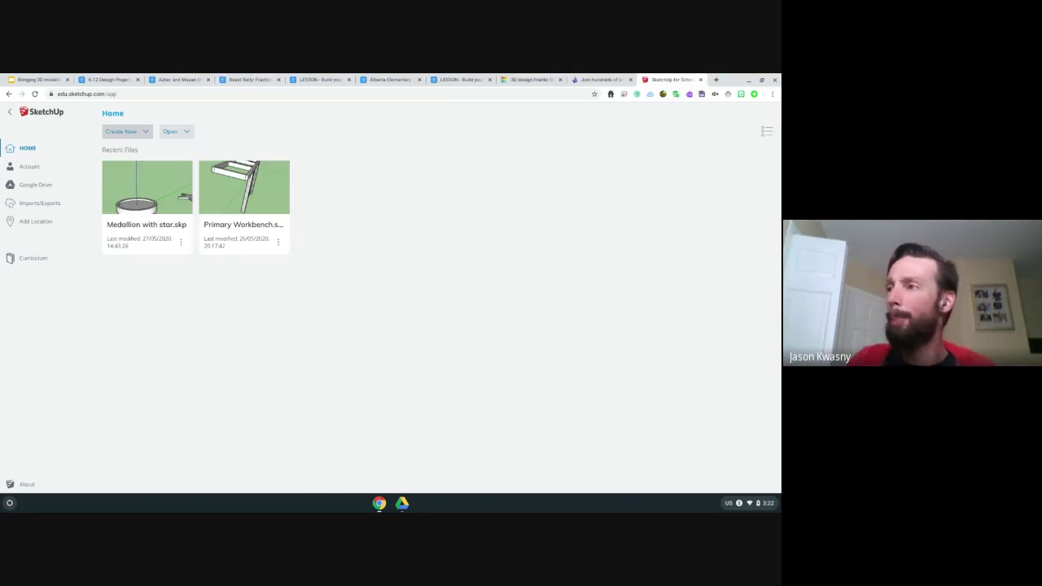
{"action": "left_click", "coordinate": [127, 131]}
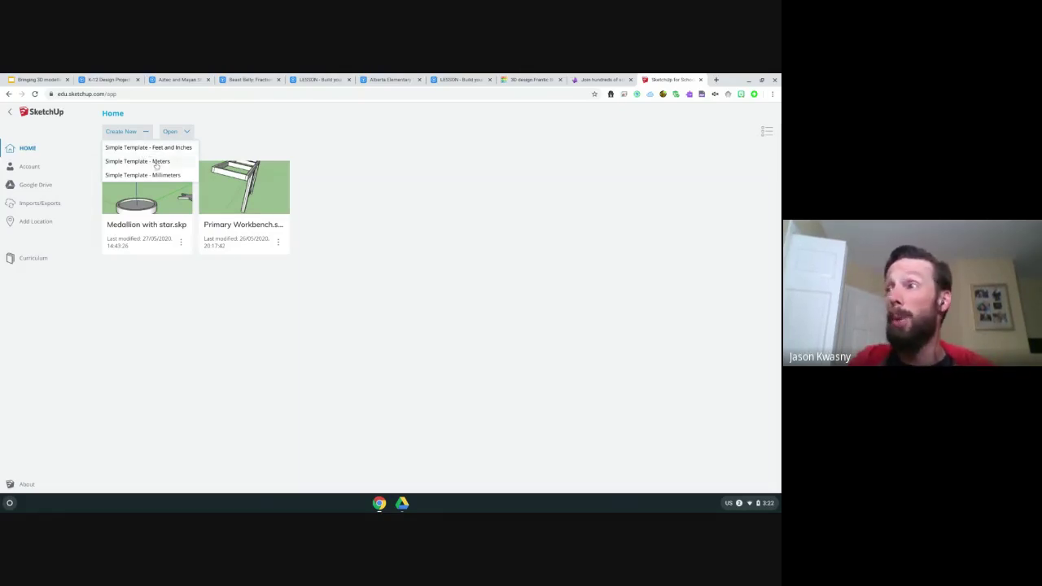
{"action": "left_click", "coordinate": [164, 165]}
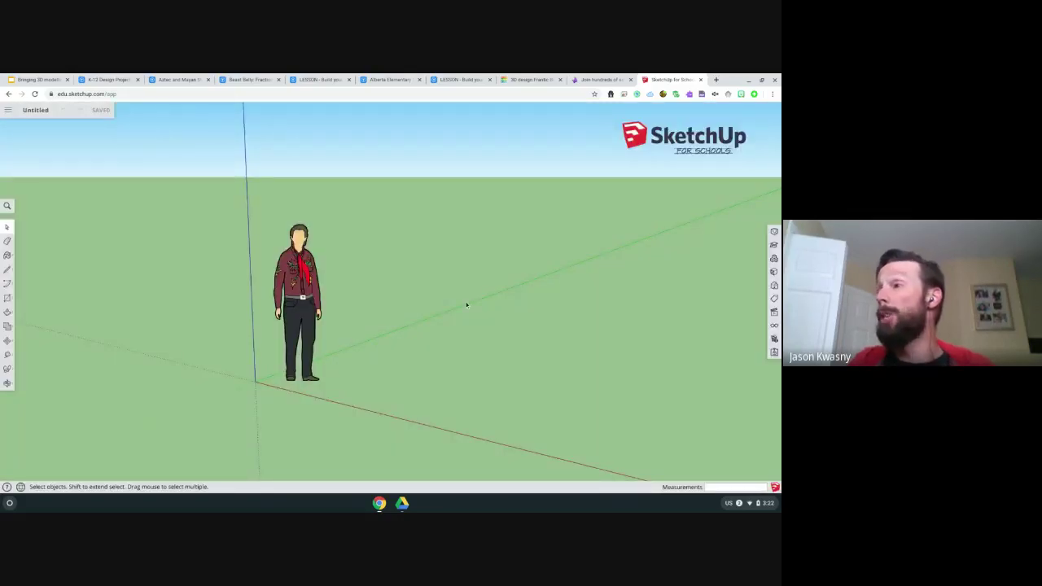
{"action": "left_click", "coordinate": [294, 297]}
{"action": "key", "text": "Delete"}
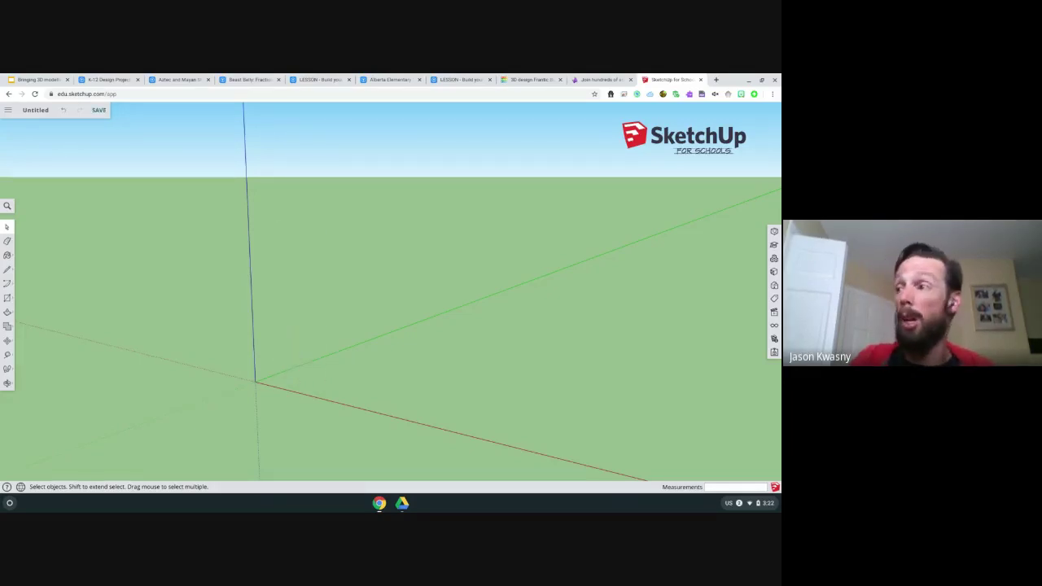
Step: Draw a ground rectangle about 2.19 by 3.78 m from the origin and pull it up about 2.36 m into a box
{"action": "left_click", "coordinate": [7, 297]}
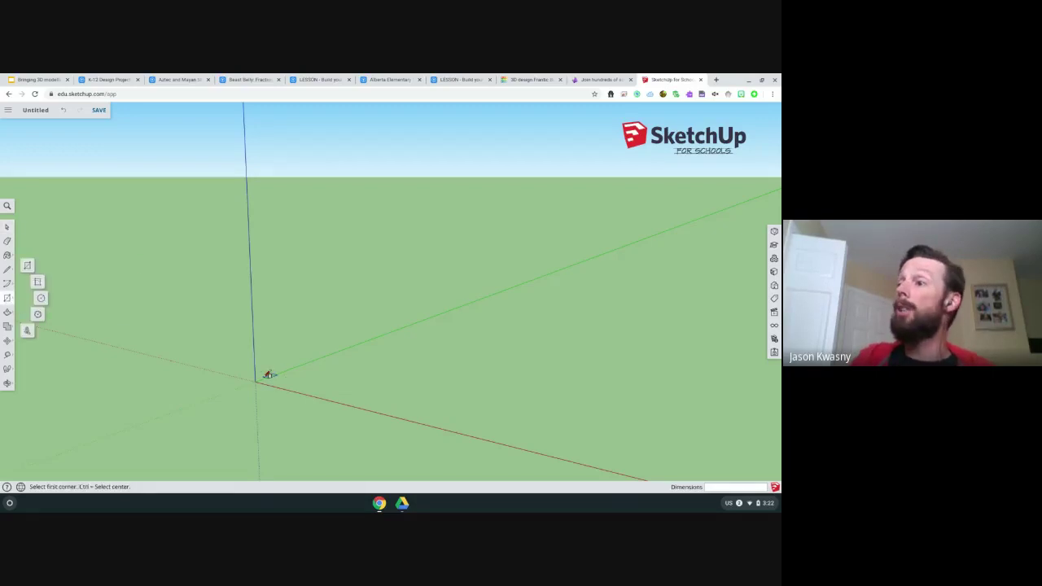
{"action": "left_click", "coordinate": [255, 380]}
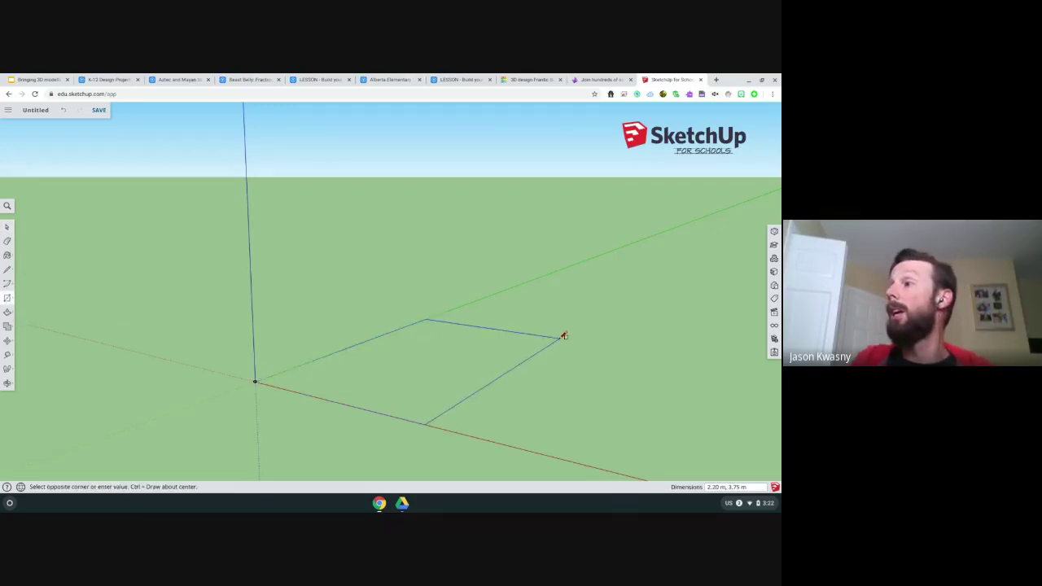
{"action": "left_click", "coordinate": [563, 336]}
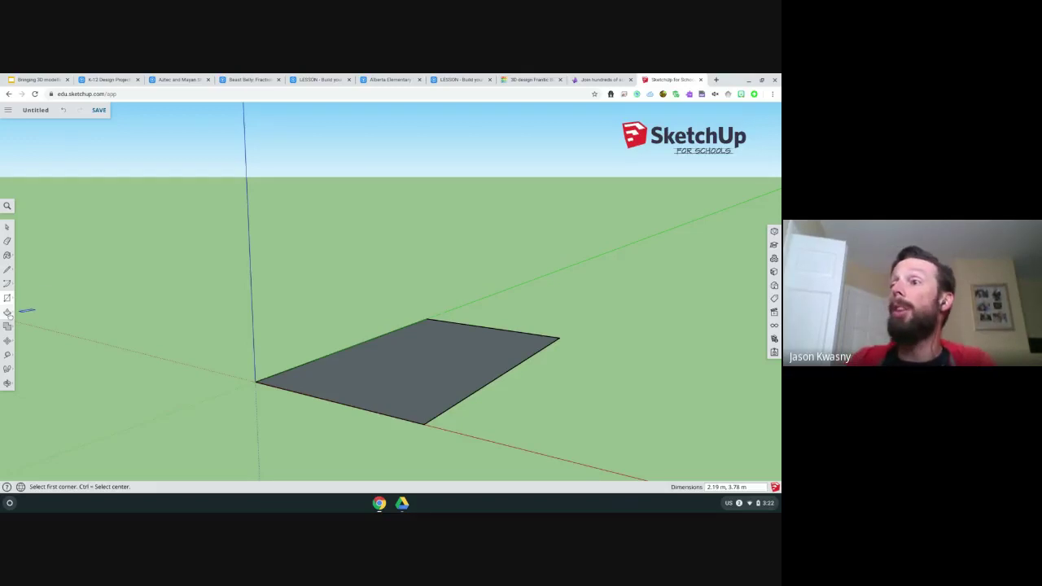
{"action": "left_click", "coordinate": [8, 313]}
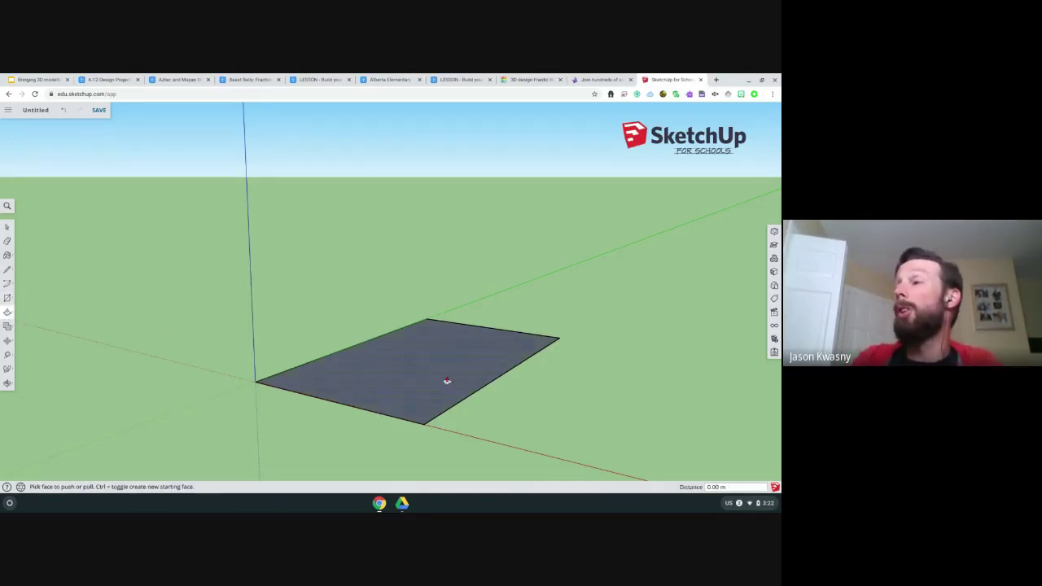
{"action": "left_click_drag", "start_coordinate": [447, 376], "coordinate": [432, 170]}
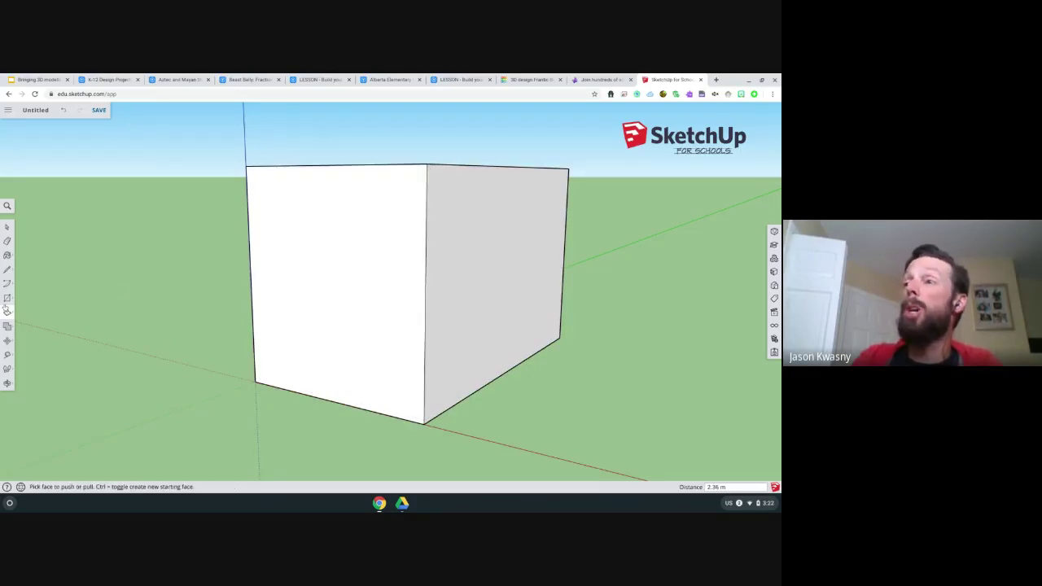
Step: Draw a door rectangle about 0.65 m wide and 1.37 m high on the white front face, starting at its bottom edge
{"action": "left_click", "coordinate": [8, 298]}
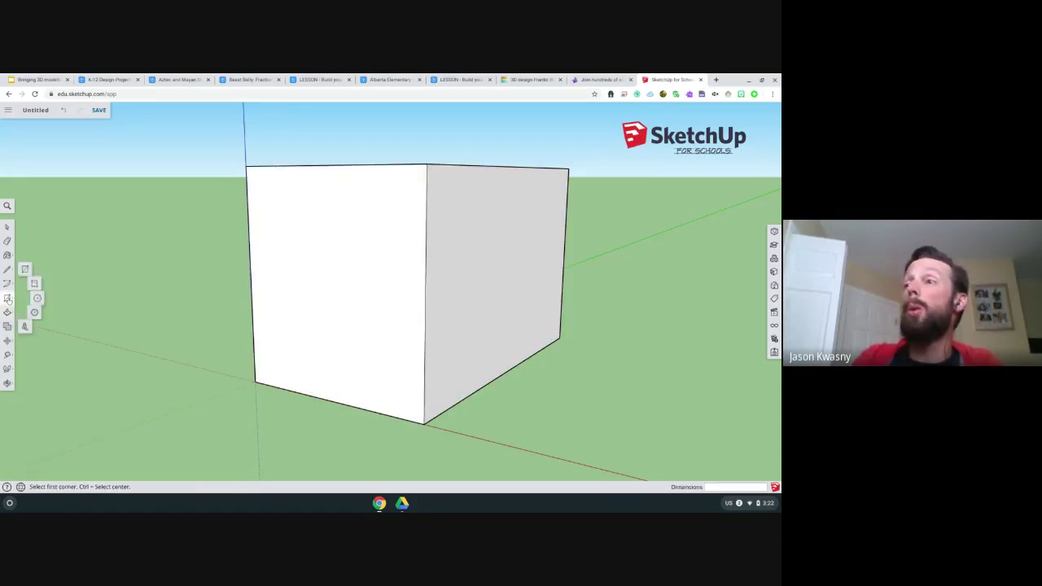
{"action": "left_click", "coordinate": [317, 397]}
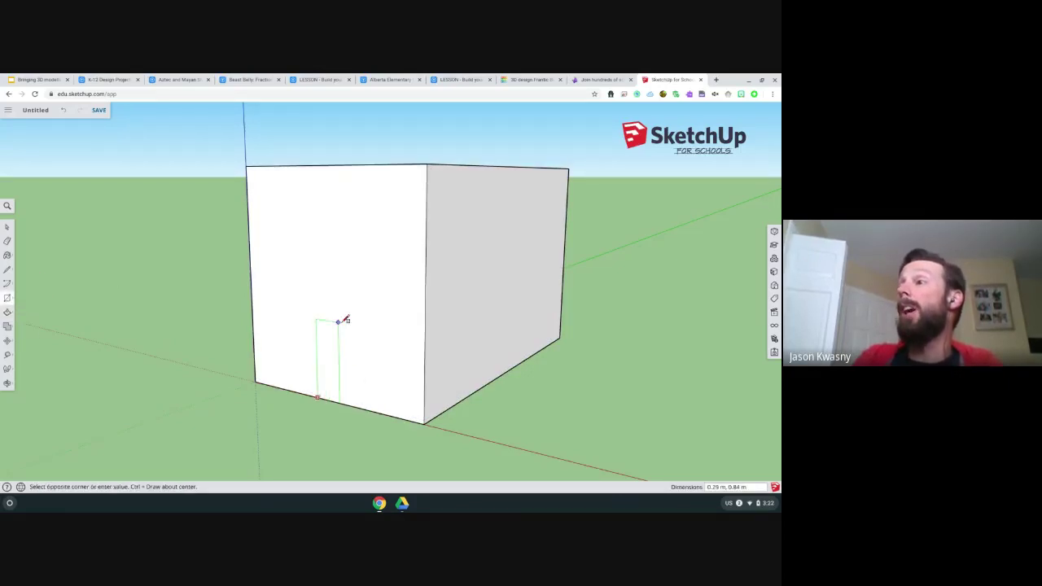
{"action": "left_click", "coordinate": [367, 268]}
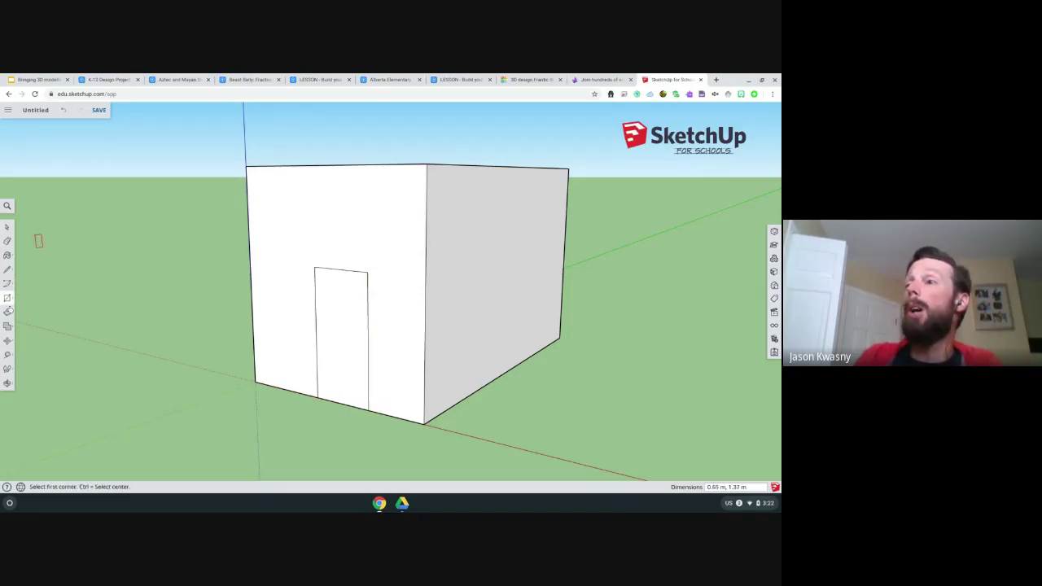
Step: Push the door face on the front wall inward about 4.34 m to cut a passage through the building
{"action": "left_click", "coordinate": [7, 311]}
{"action": "left_click", "coordinate": [335, 347]}
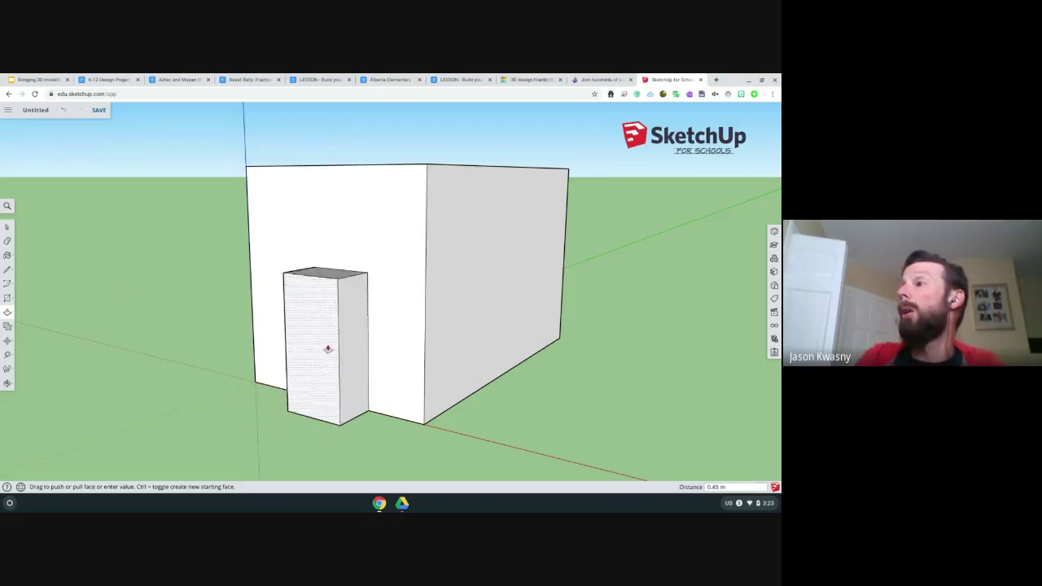
{"action": "left_click", "coordinate": [302, 372]}
{"action": "left_click", "coordinate": [316, 370]}
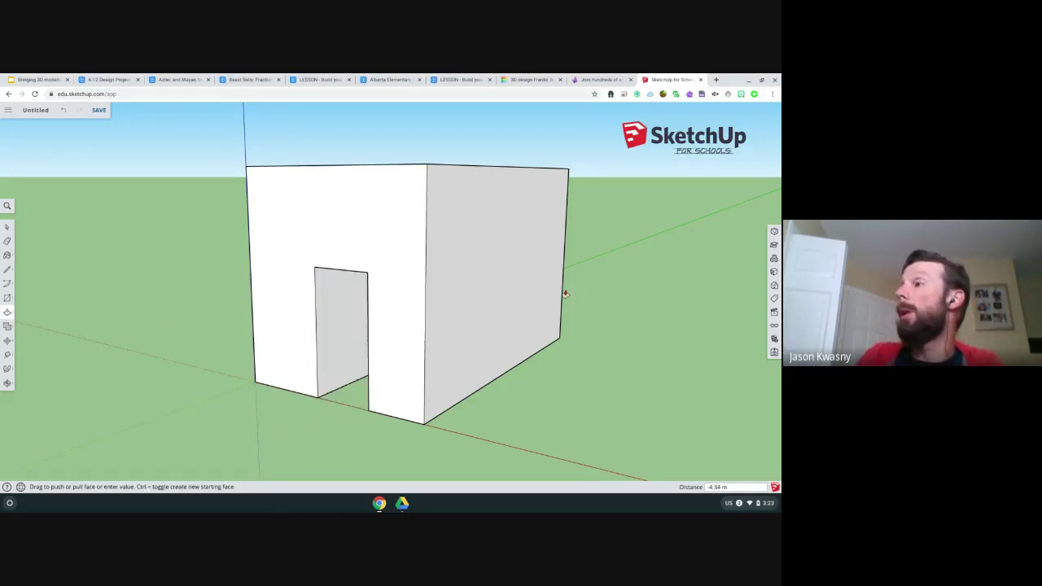
{"action": "left_click", "coordinate": [561, 296]}
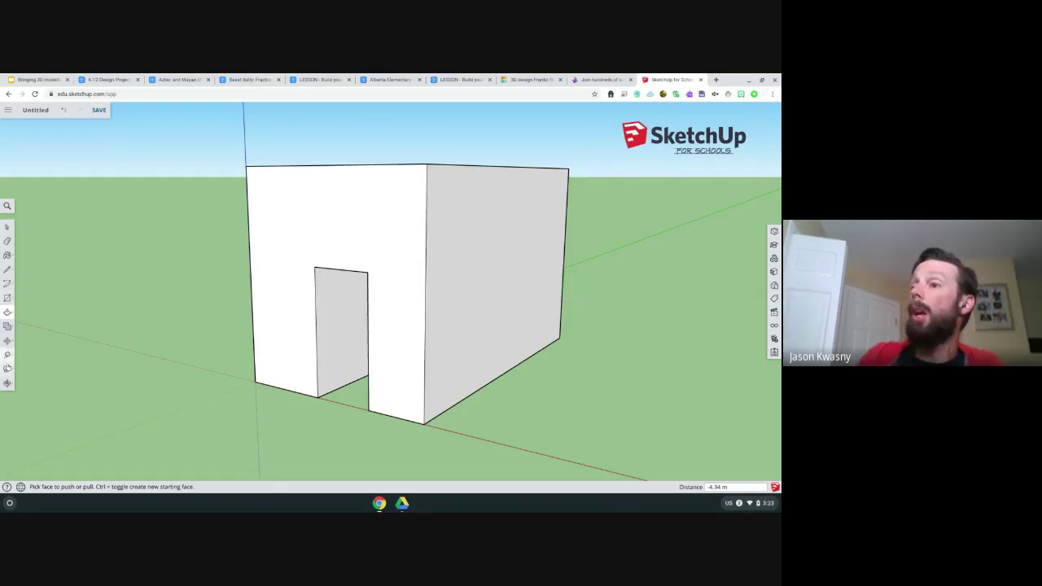
Step: Draw a 1.5 m by 1.5 m rectangle on the ground beside the building, starting at its near bottom corner
{"action": "left_click", "coordinate": [7, 384]}
{"action": "left_click", "coordinate": [26, 384]}
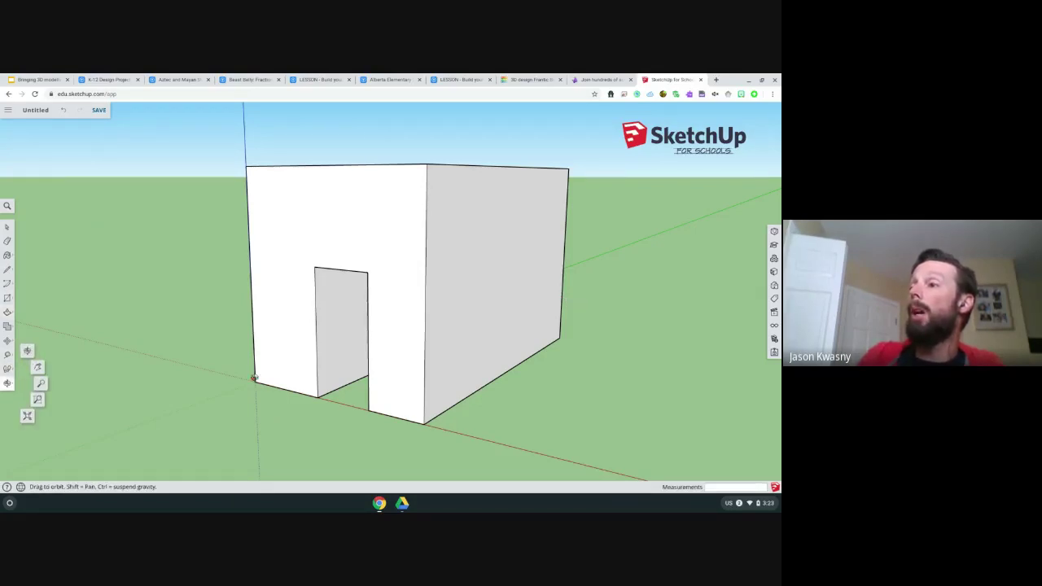
{"action": "left_click_drag", "start_coordinate": [263, 377], "coordinate": [297, 399]}
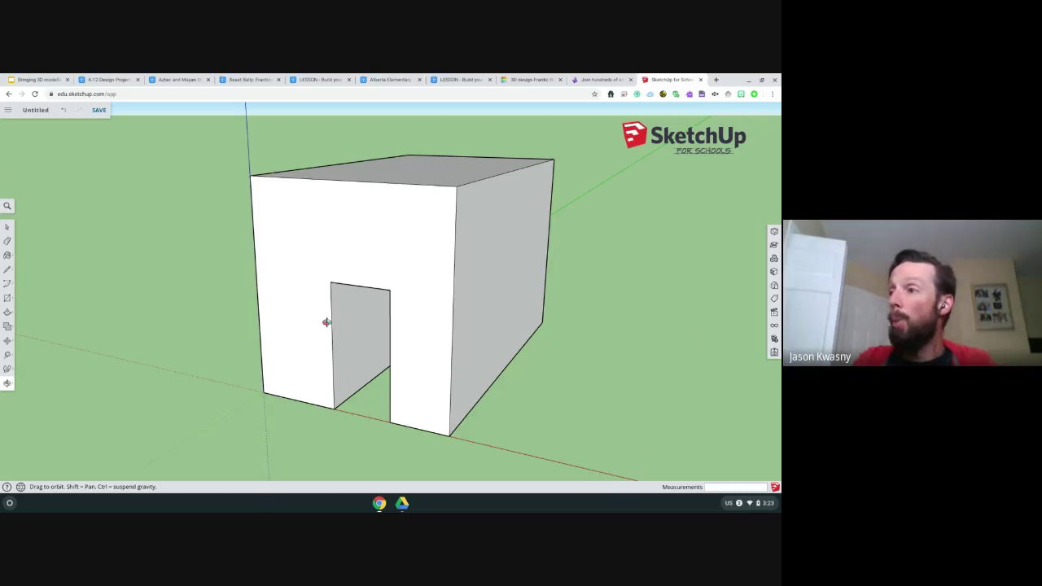
{"action": "left_click", "coordinate": [7, 298]}
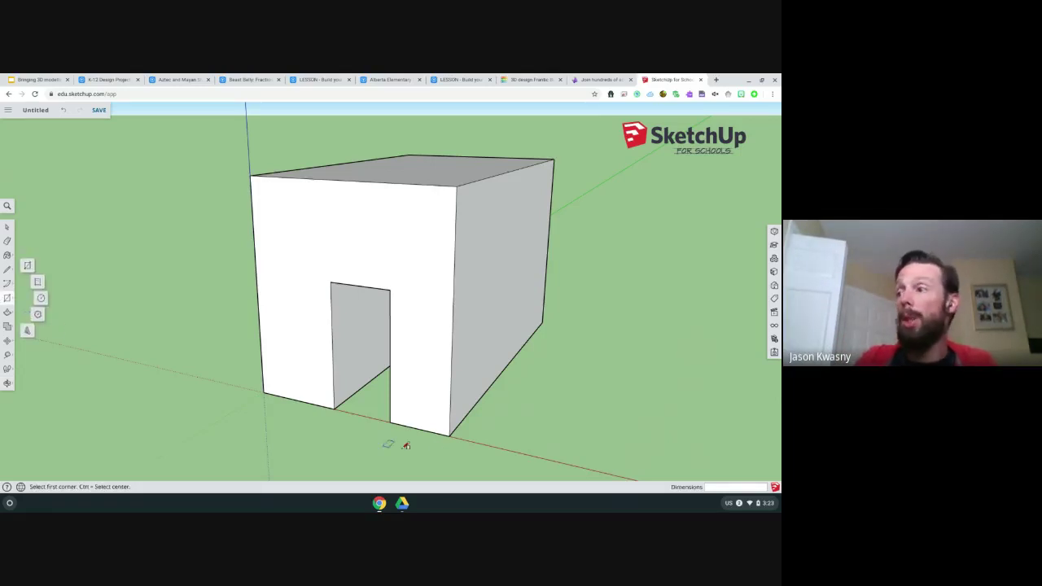
{"action": "left_click", "coordinate": [452, 436]}
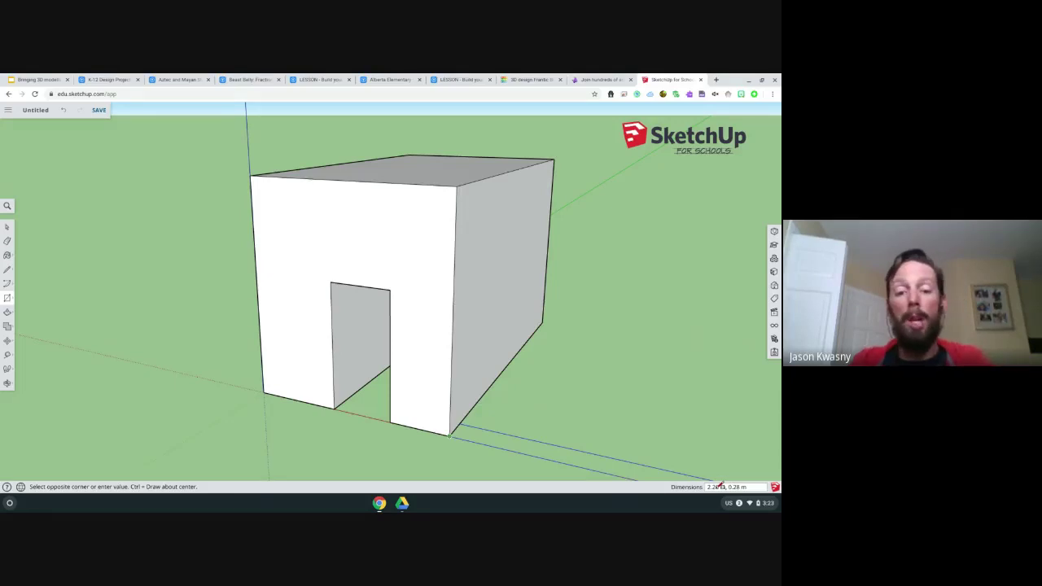
{"action": "type", "text": "1.5m,"}
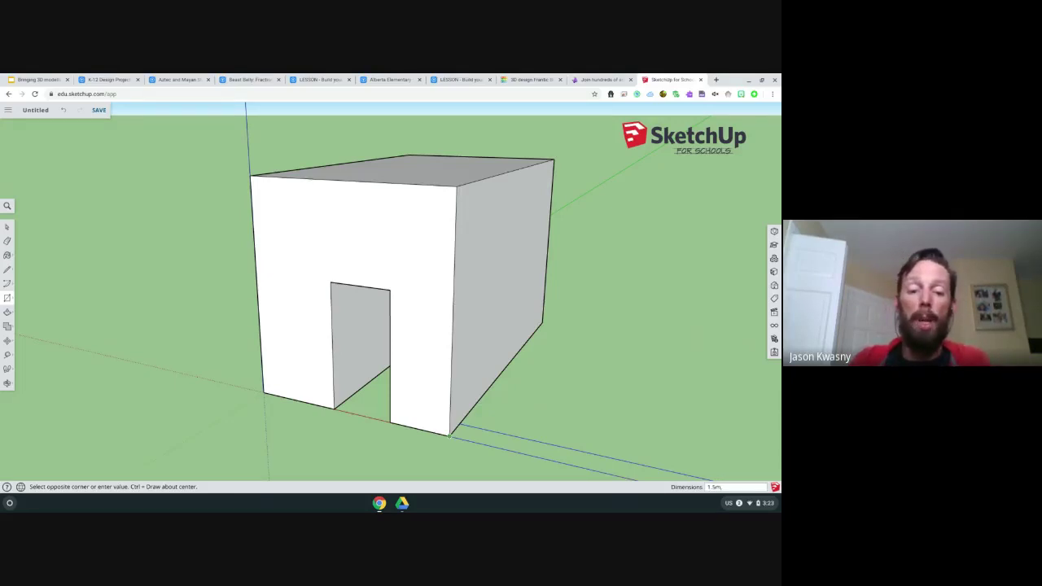
{"action": "type", "text": " 1.5m"}
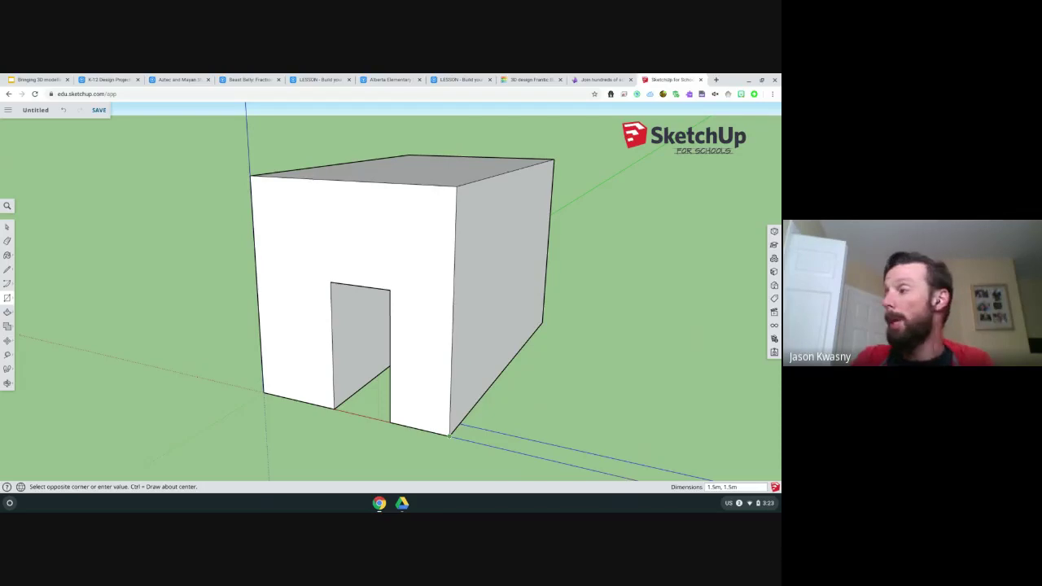
{"action": "key", "text": "Return"}
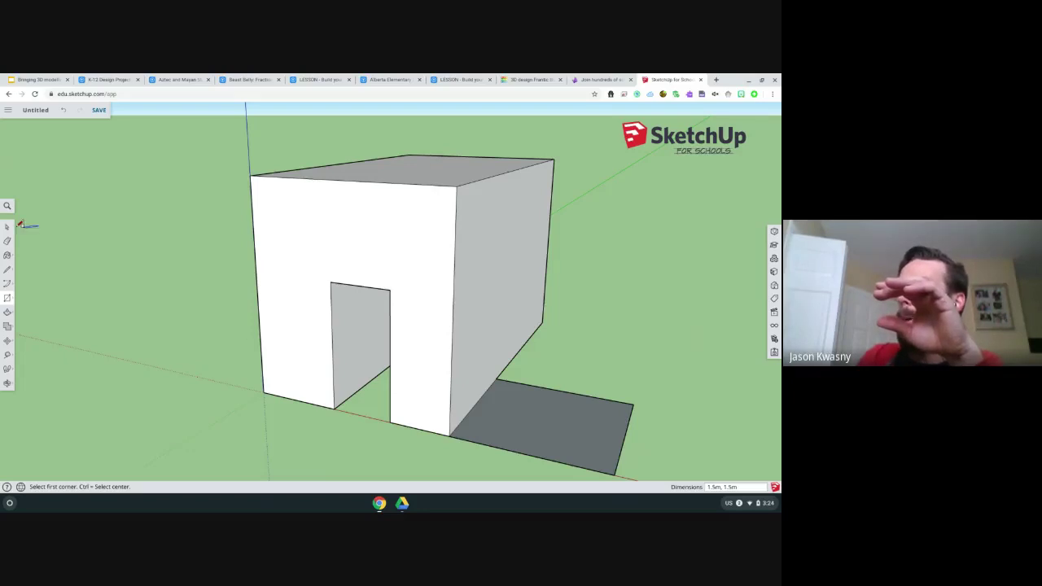
Step: Delete the top face of the building to leave it open
{"action": "left_click", "coordinate": [8, 227]}
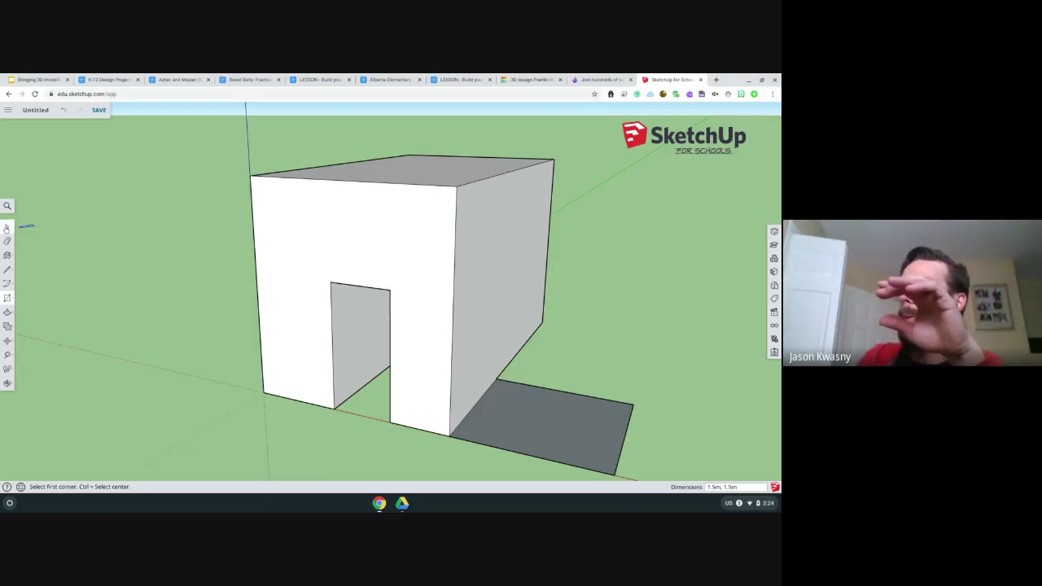
{"action": "left_click", "coordinate": [420, 169]}
{"action": "key", "text": "Delete"}
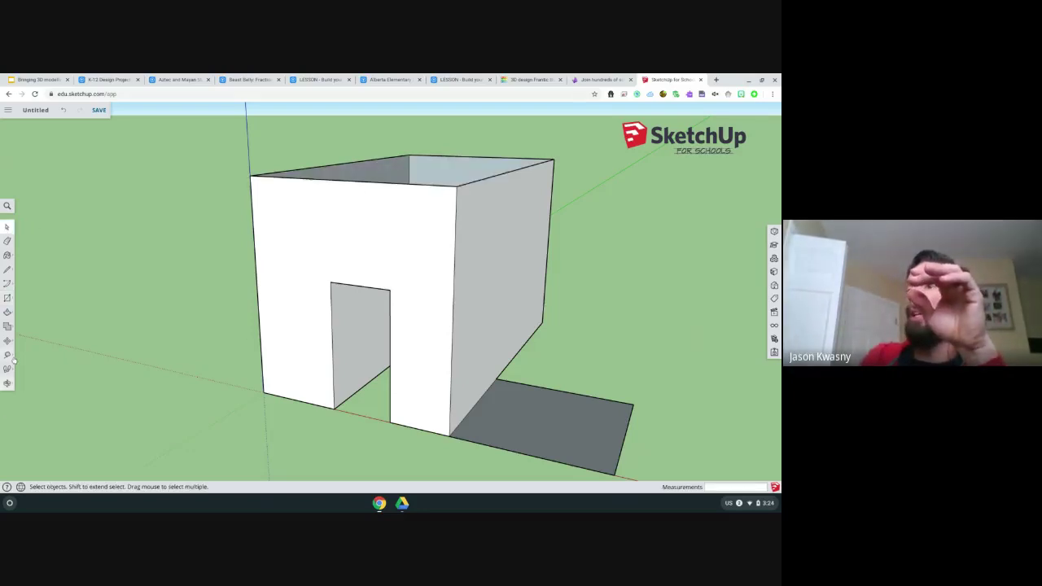
Step: Apply the dark maroon in-model material to the building's front face
{"action": "left_click", "coordinate": [7, 383]}
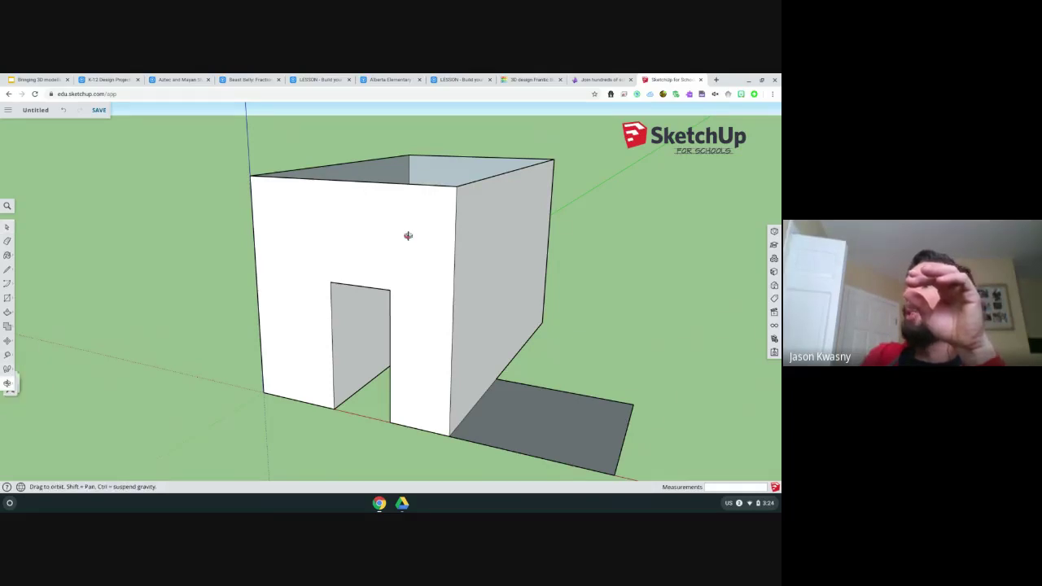
{"action": "left_click_drag", "start_coordinate": [408, 235], "coordinate": [457, 282]}
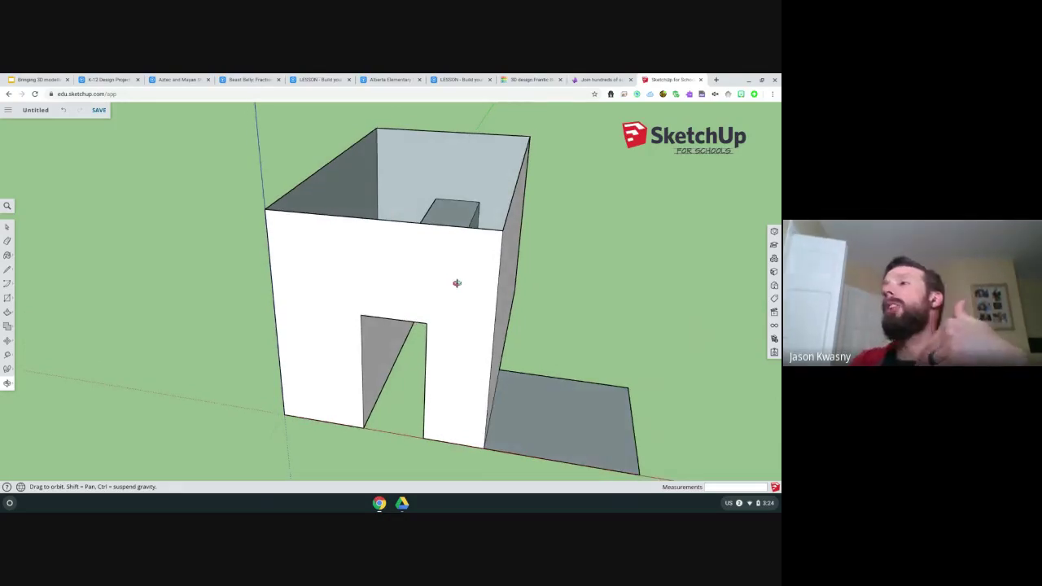
{"action": "left_click", "coordinate": [772, 233]}
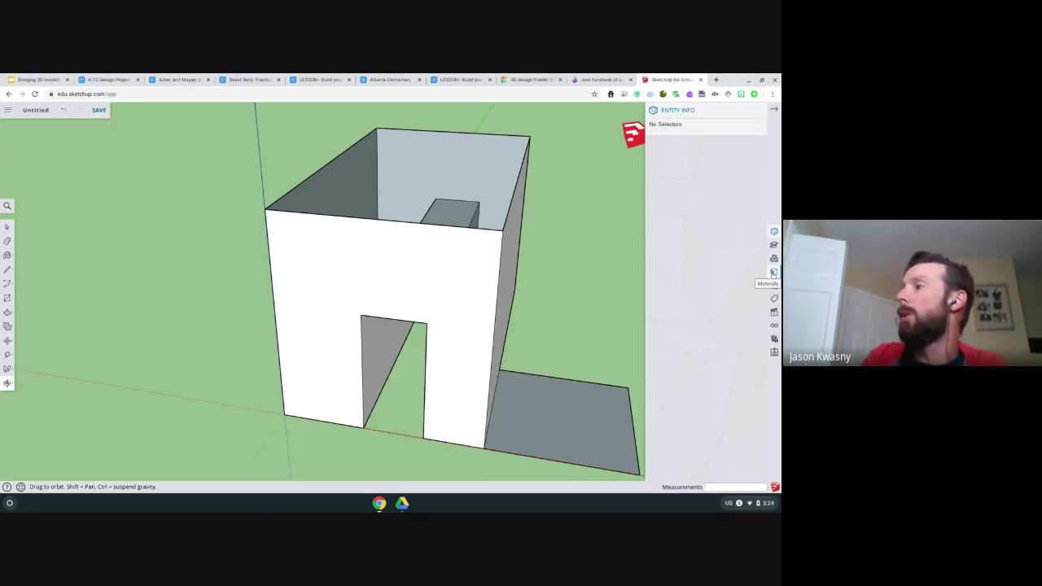
{"action": "left_click", "coordinate": [774, 273]}
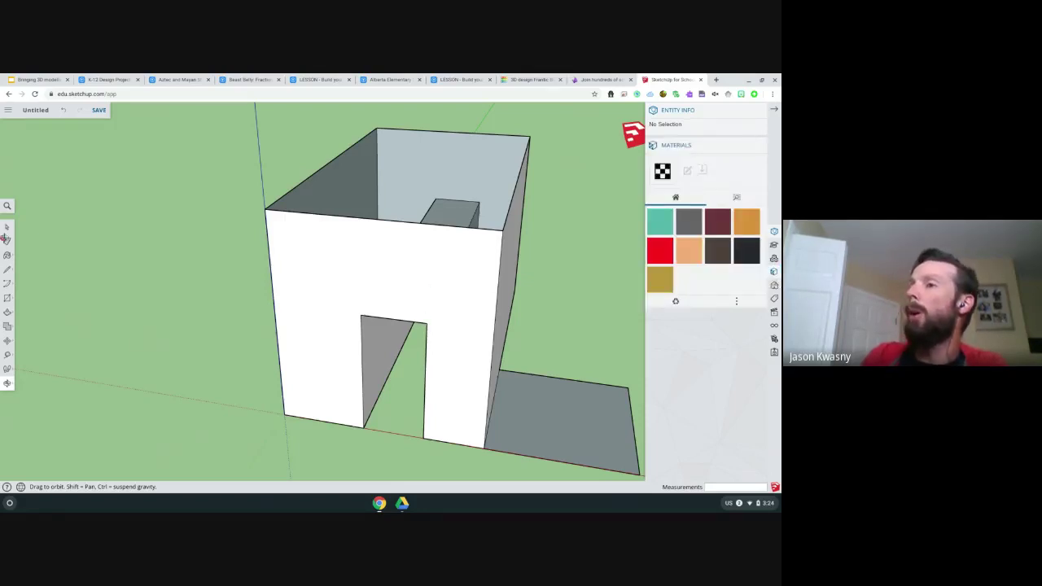
{"action": "left_click", "coordinate": [7, 228]}
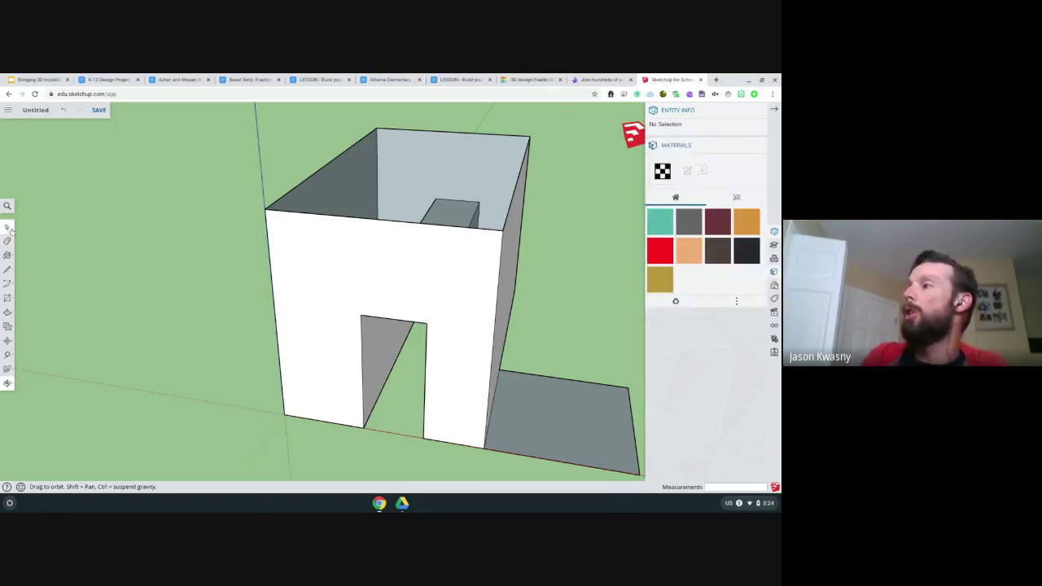
{"action": "left_click", "coordinate": [398, 271]}
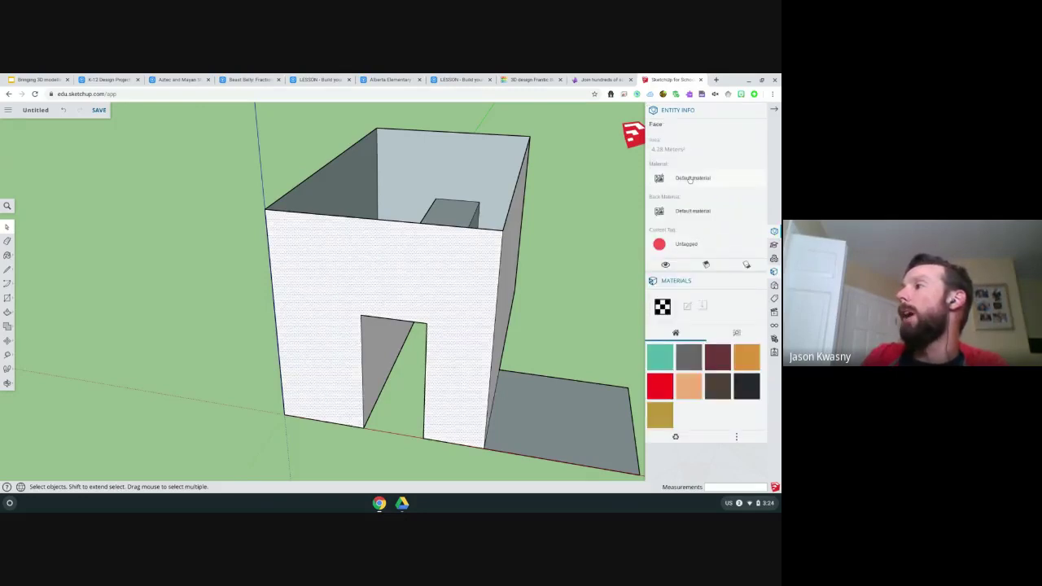
{"action": "left_click", "coordinate": [690, 179]}
{"action": "left_click", "coordinate": [720, 151]}
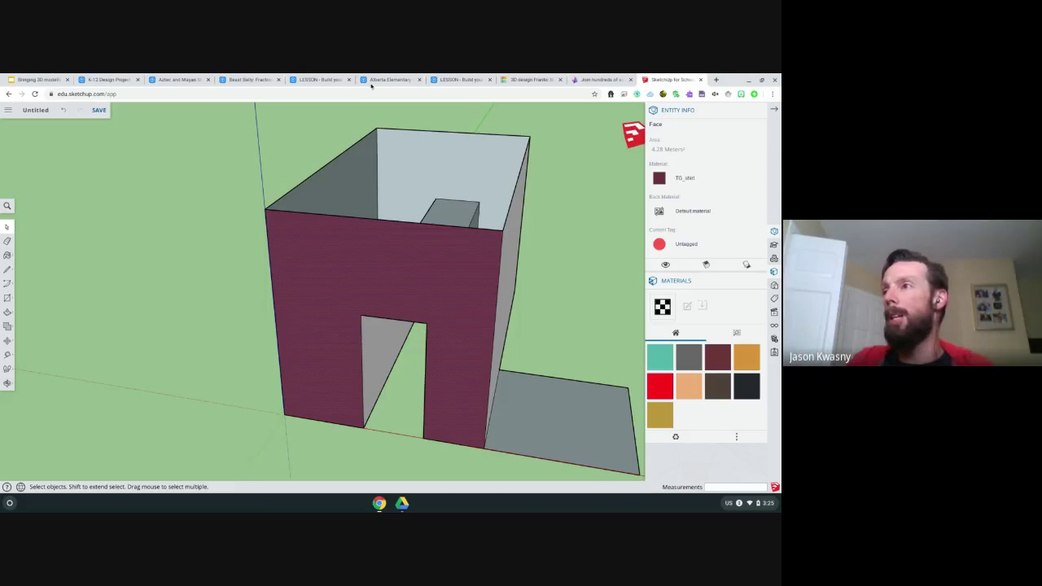
Step: Review the 3D tools slide in Google Slides, and switch to the Vectary website to view its education page and pricing plans
{"action": "left_click", "coordinate": [43, 79]}
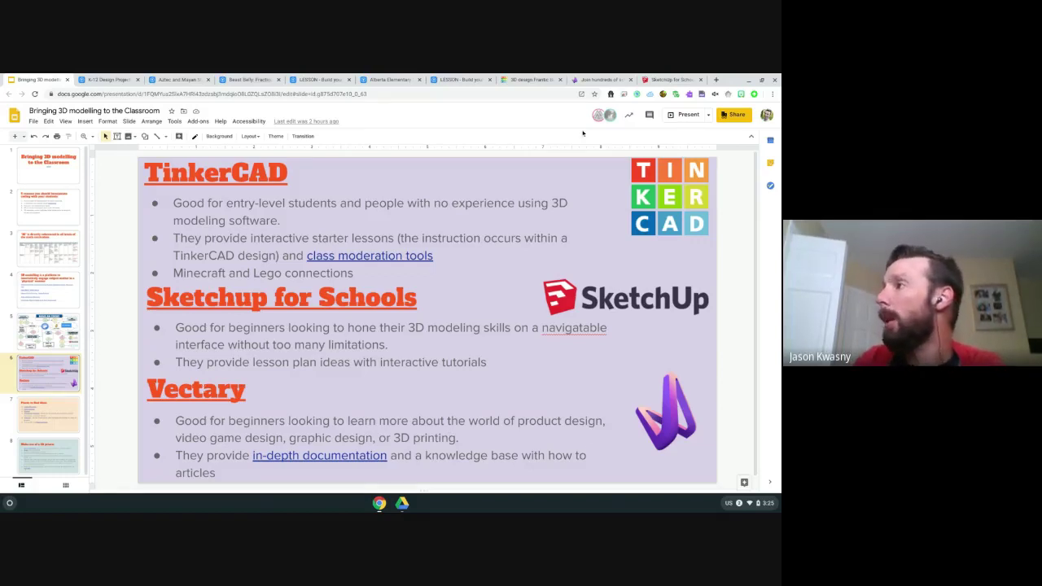
{"action": "left_click", "coordinate": [602, 80]}
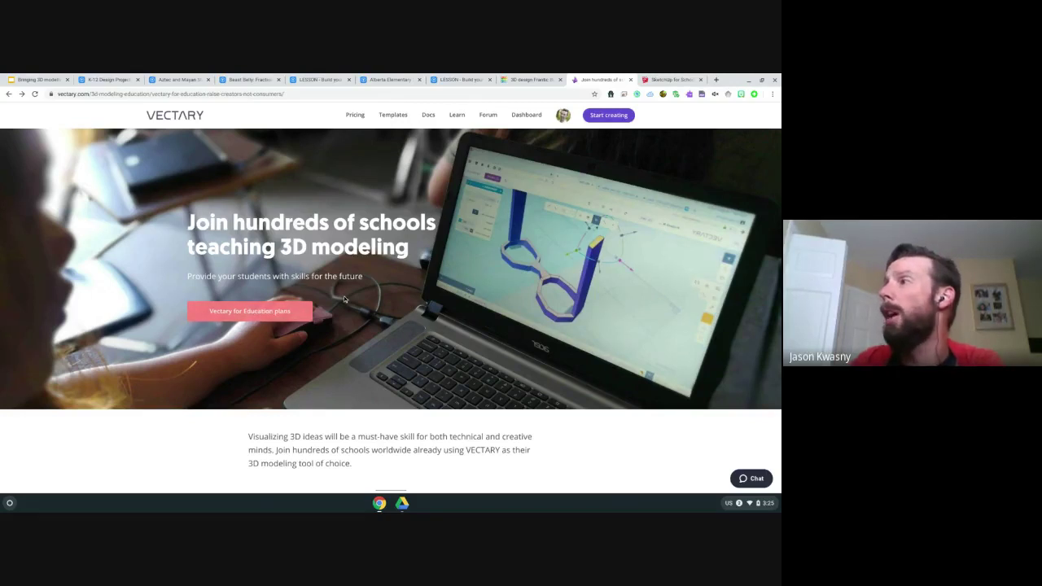
{"action": "left_click", "coordinate": [360, 116]}
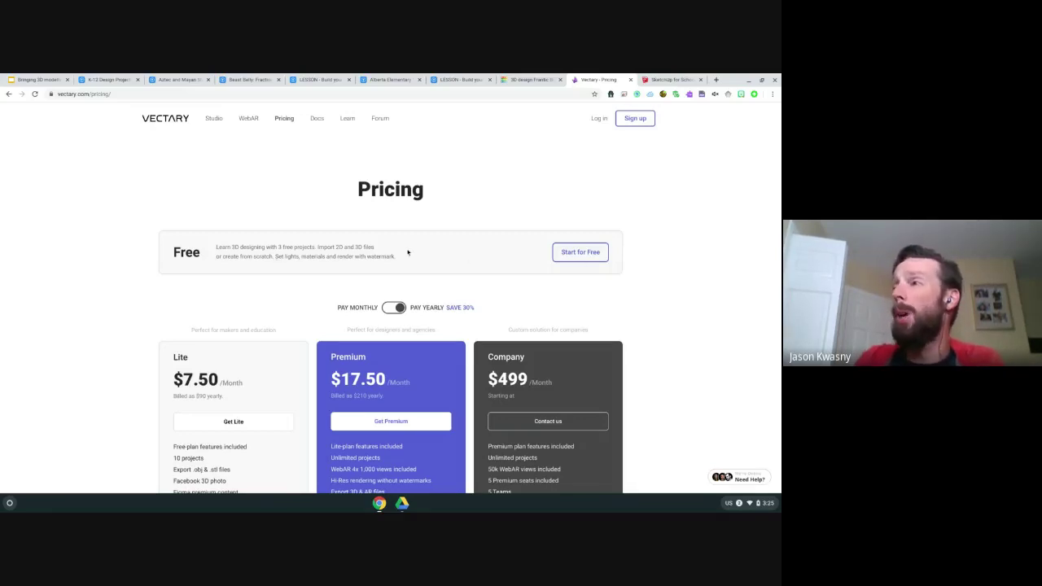
Step: Look through the news and how-to articles on Vectary's Learn 3D Modeling page
{"action": "left_click", "coordinate": [347, 119]}
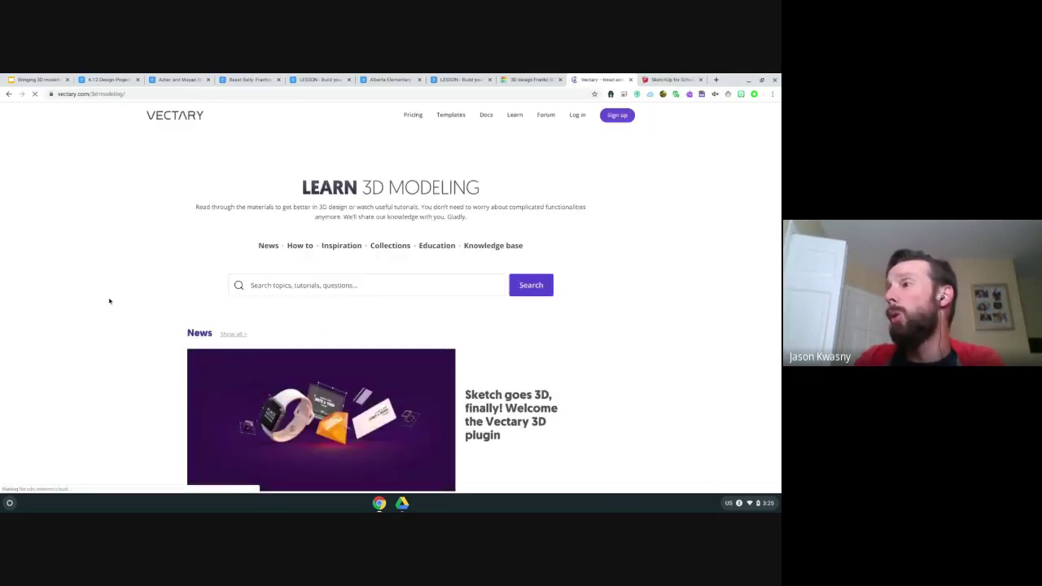
{"action": "scroll", "coordinate": [109, 300], "scroll_direction": "down", "scroll_amount": 3}
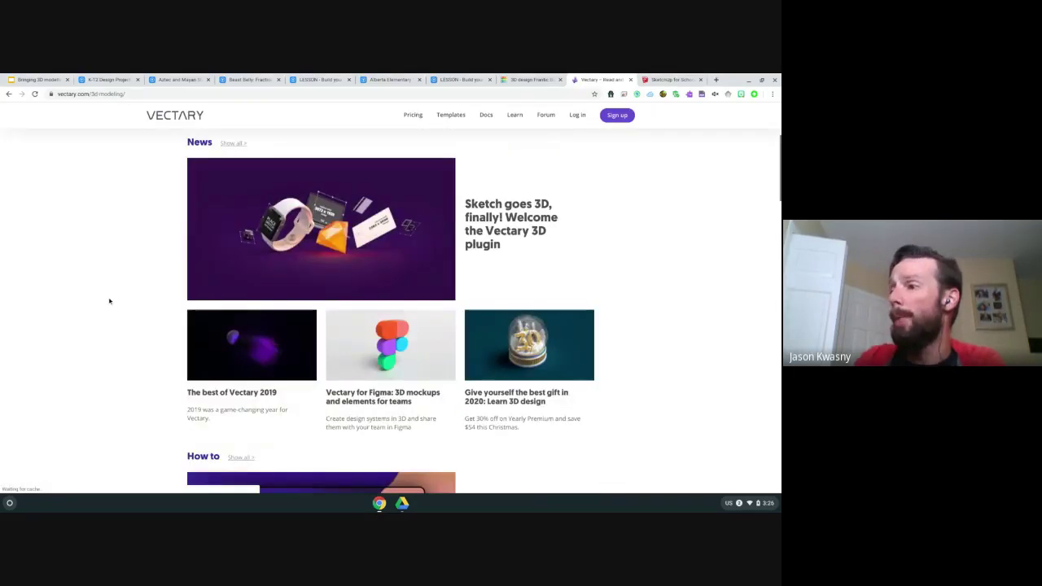
{"action": "scroll", "coordinate": [110, 299], "scroll_direction": "down", "scroll_amount": 2}
{"action": "scroll", "coordinate": [391, 309], "scroll_direction": "down", "scroll_amount": 2}
{"action": "scroll", "coordinate": [391, 309], "scroll_direction": "up", "scroll_amount": 7}
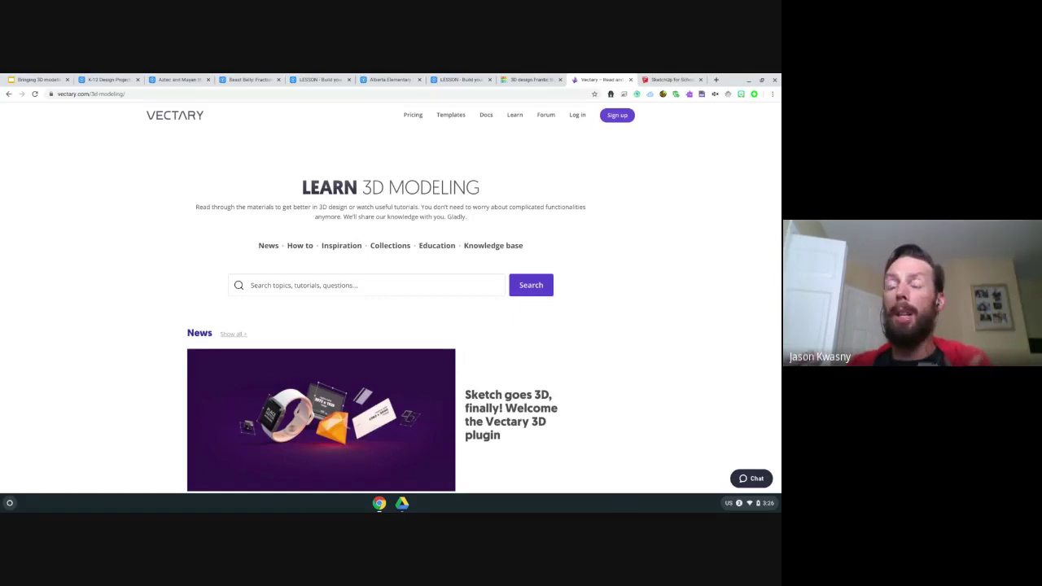
Step: Browse the Vectary 3D templates gallery through to the template request section
{"action": "left_click", "coordinate": [453, 116]}
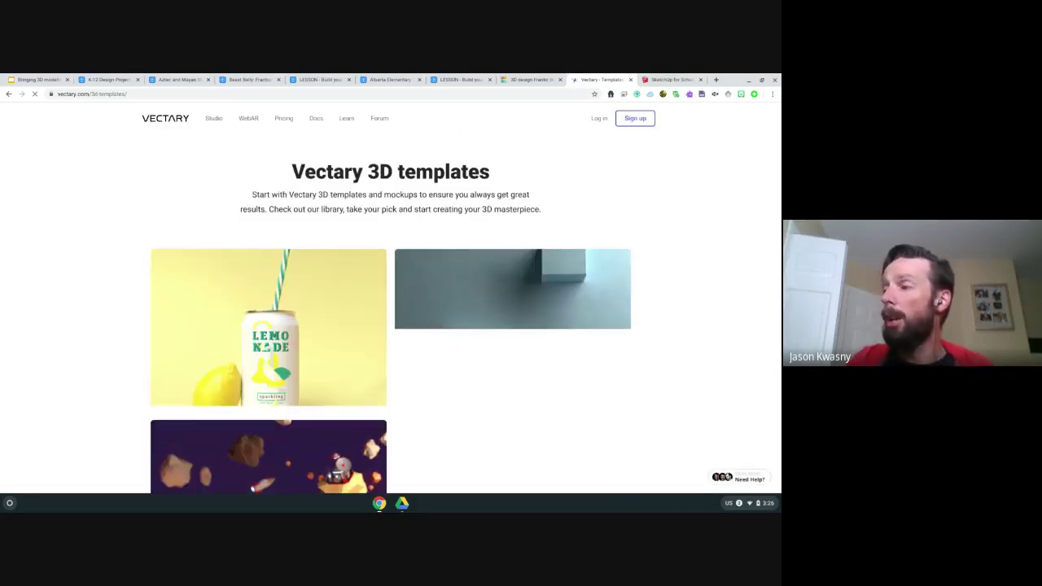
{"action": "scroll", "coordinate": [391, 314], "scroll_direction": "down", "scroll_amount": 3}
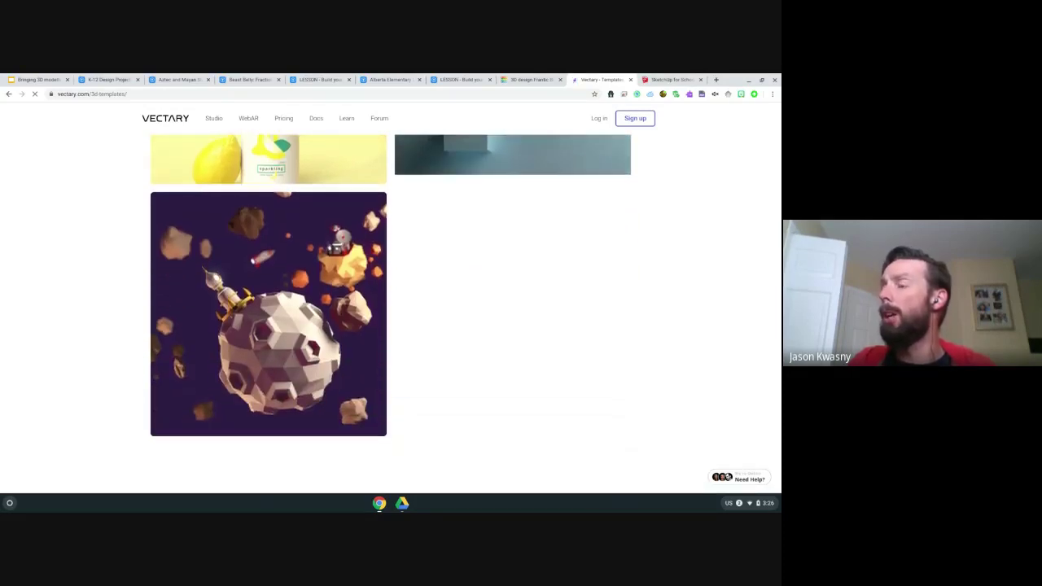
{"action": "mouse_move", "coordinate": [312, 345]}
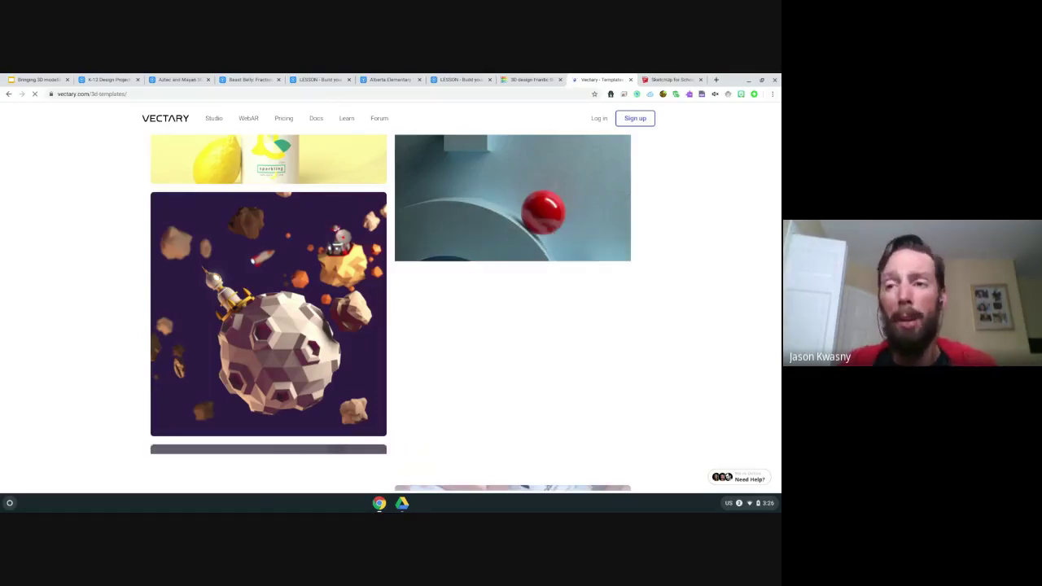
{"action": "scroll", "coordinate": [391, 309], "scroll_direction": "down", "scroll_amount": 2}
{"action": "scroll", "coordinate": [390, 314], "scroll_direction": "down", "scroll_amount": 3}
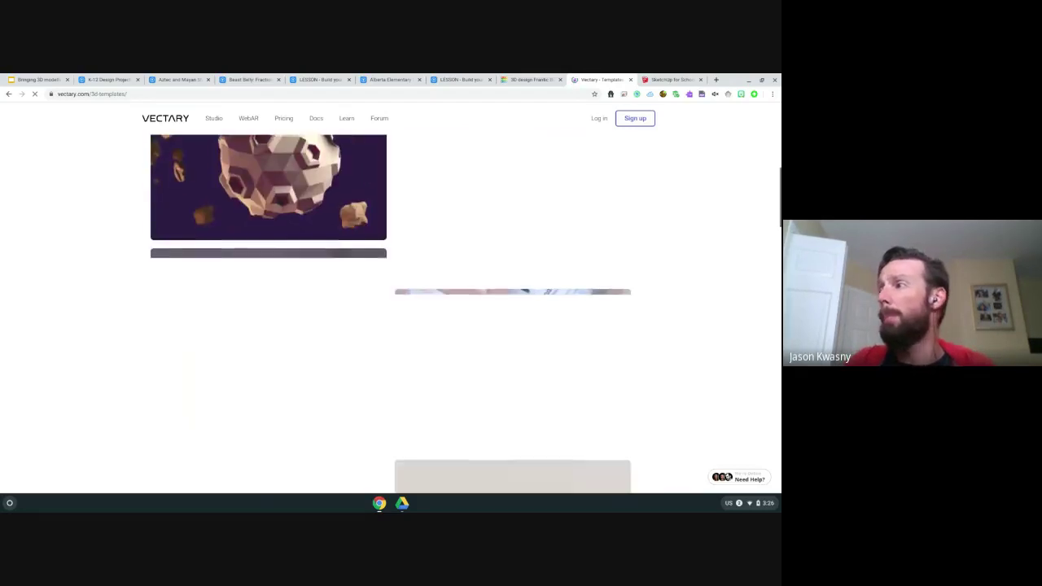
{"action": "scroll", "coordinate": [391, 277], "scroll_direction": "up", "scroll_amount": 2}
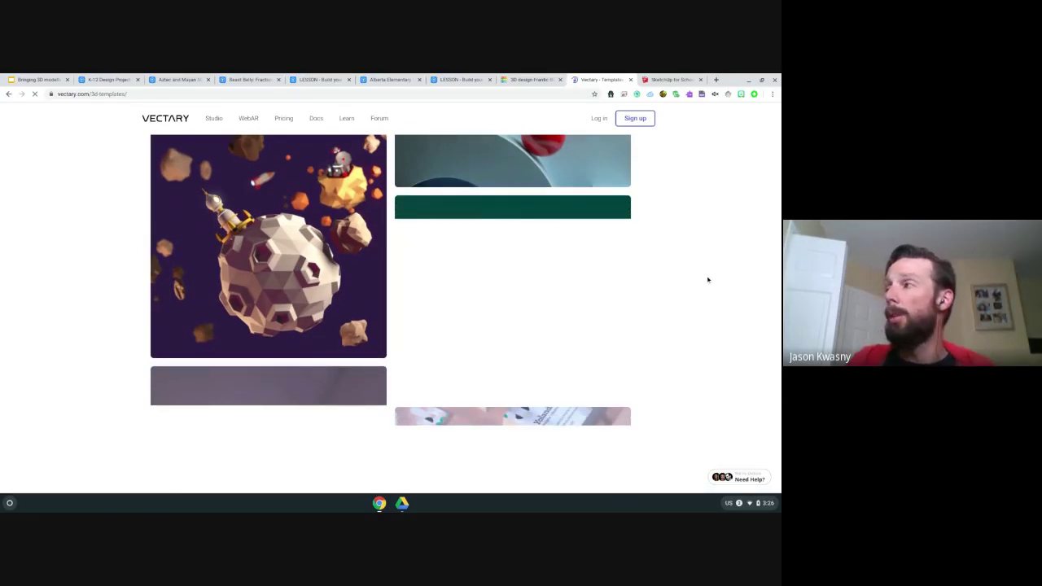
{"action": "scroll", "coordinate": [708, 280], "scroll_direction": "down", "scroll_amount": 3}
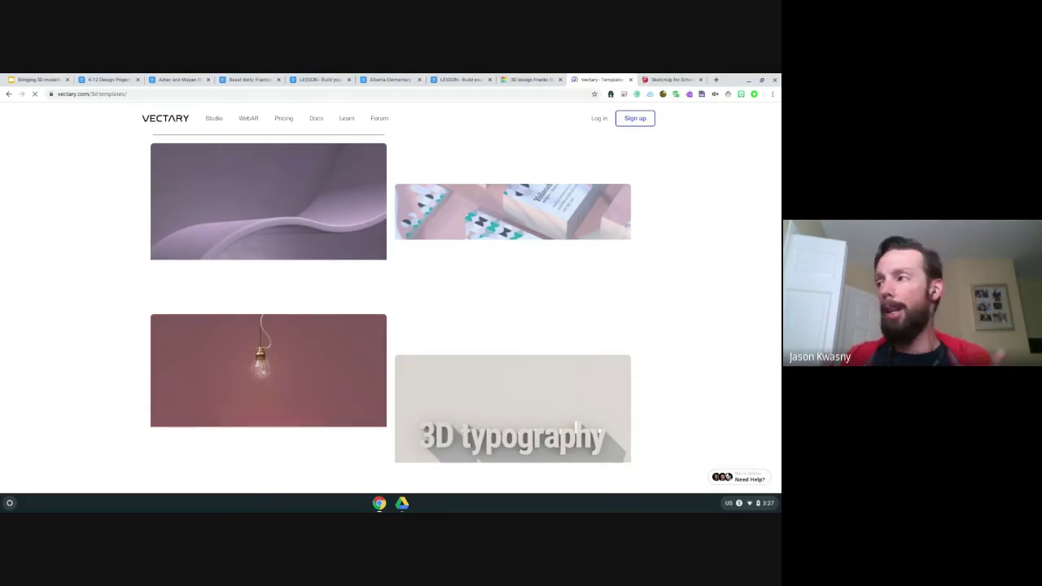
{"action": "scroll", "coordinate": [390, 313], "scroll_direction": "down", "scroll_amount": 1}
{"action": "scroll", "coordinate": [391, 314], "scroll_direction": "down", "scroll_amount": 7}
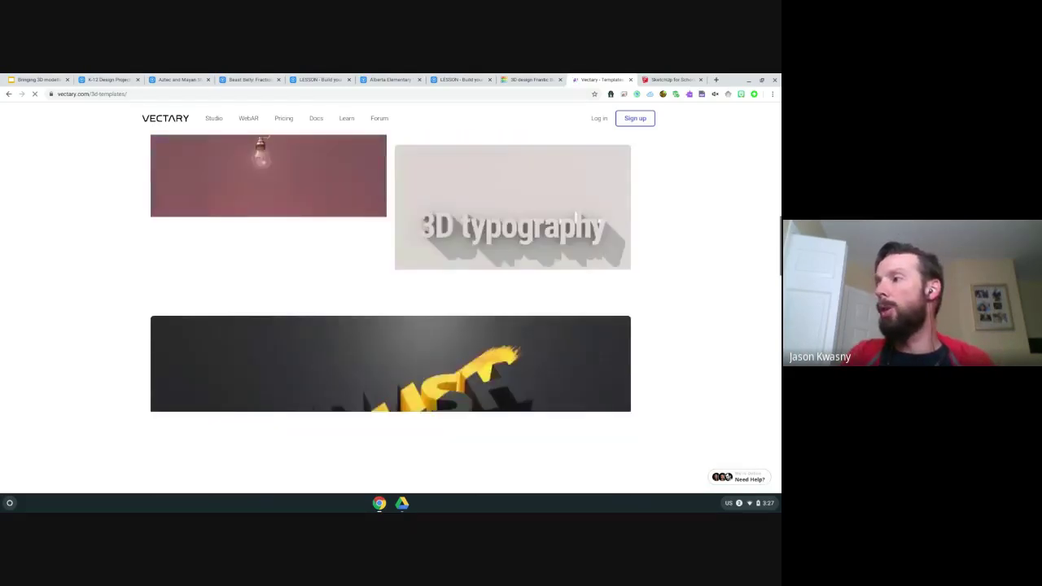
{"action": "scroll", "coordinate": [390, 314], "scroll_direction": "down", "scroll_amount": 10}
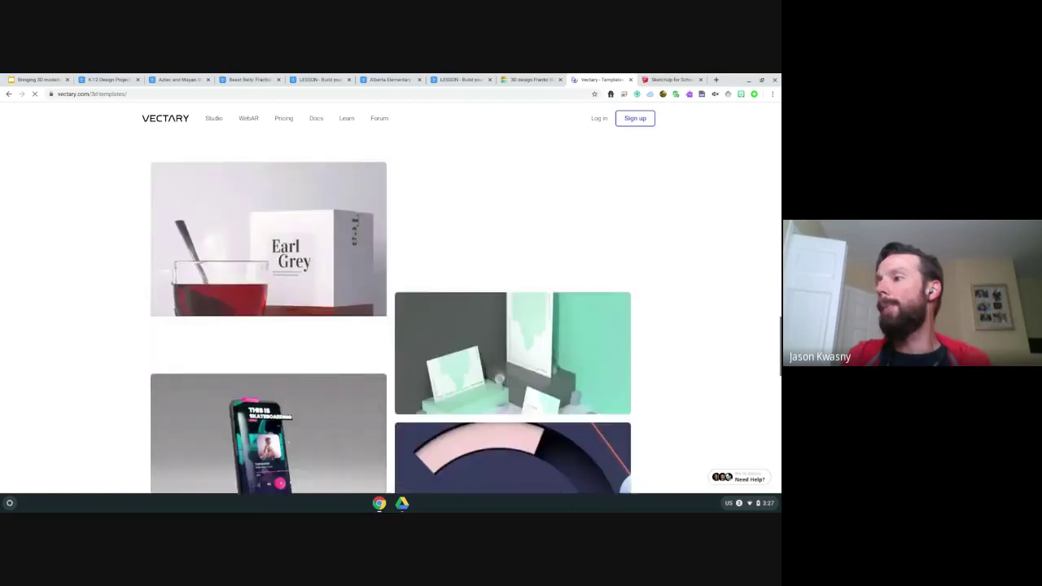
{"action": "scroll", "coordinate": [391, 314], "scroll_direction": "down", "scroll_amount": 3}
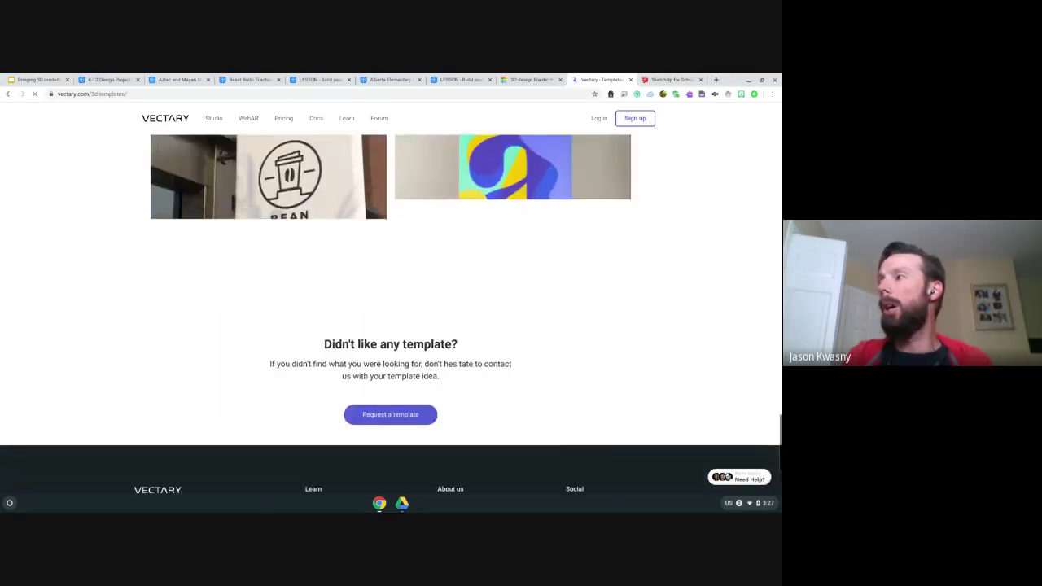
{"action": "scroll", "coordinate": [390, 314], "scroll_direction": "up", "scroll_amount": 4}
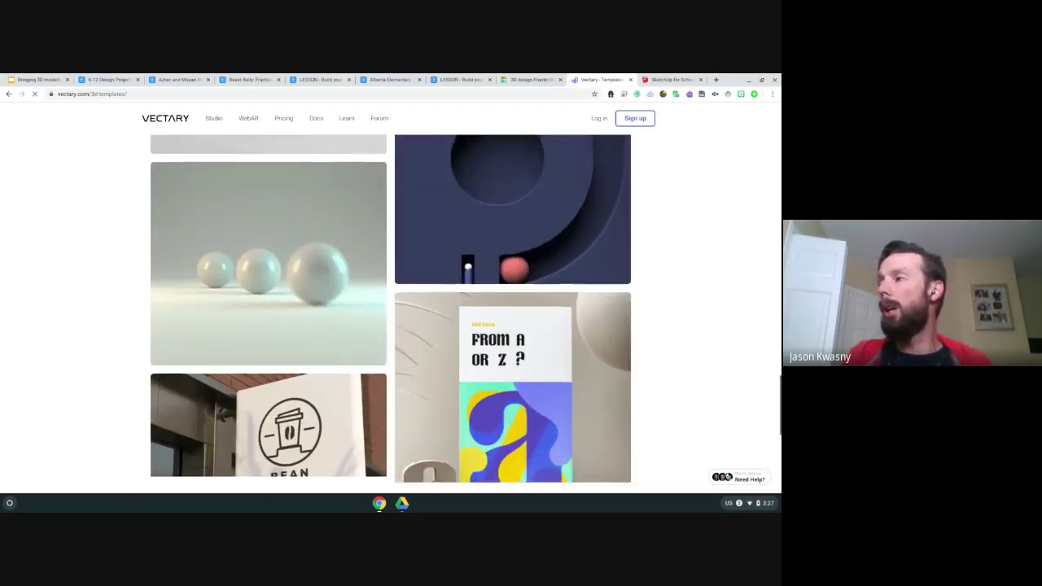
Step: Look back over the product, typography and scene previews in Vectary's 3D templates gallery
{"action": "scroll", "coordinate": [391, 314], "scroll_direction": "up", "scroll_amount": 12}
{"action": "scroll", "coordinate": [391, 315], "scroll_direction": "up", "scroll_amount": 6}
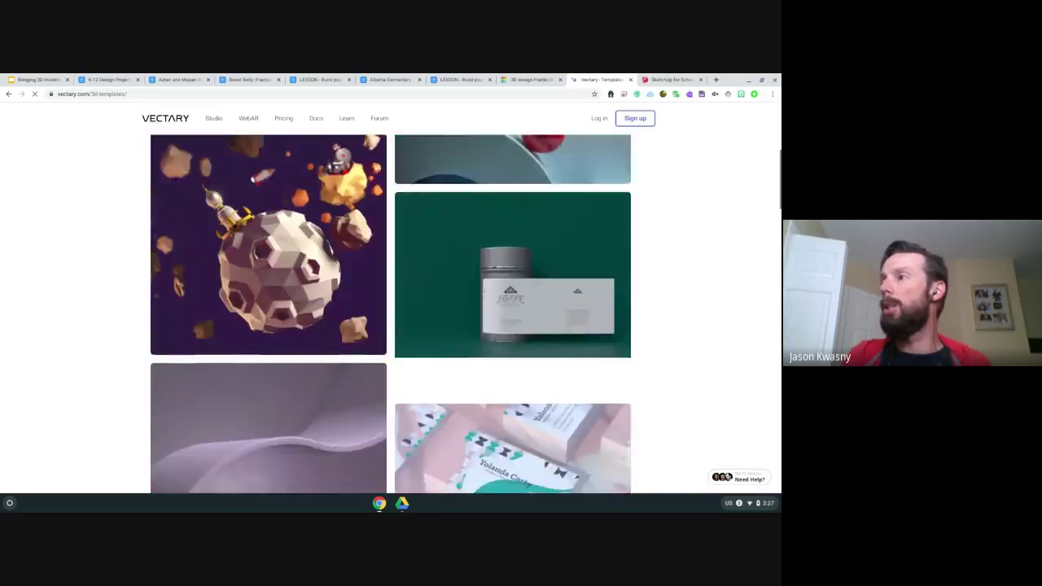
{"action": "scroll", "coordinate": [391, 314], "scroll_direction": "down", "scroll_amount": 2}
{"action": "scroll", "coordinate": [390, 315], "scroll_direction": "down", "scroll_amount": 8}
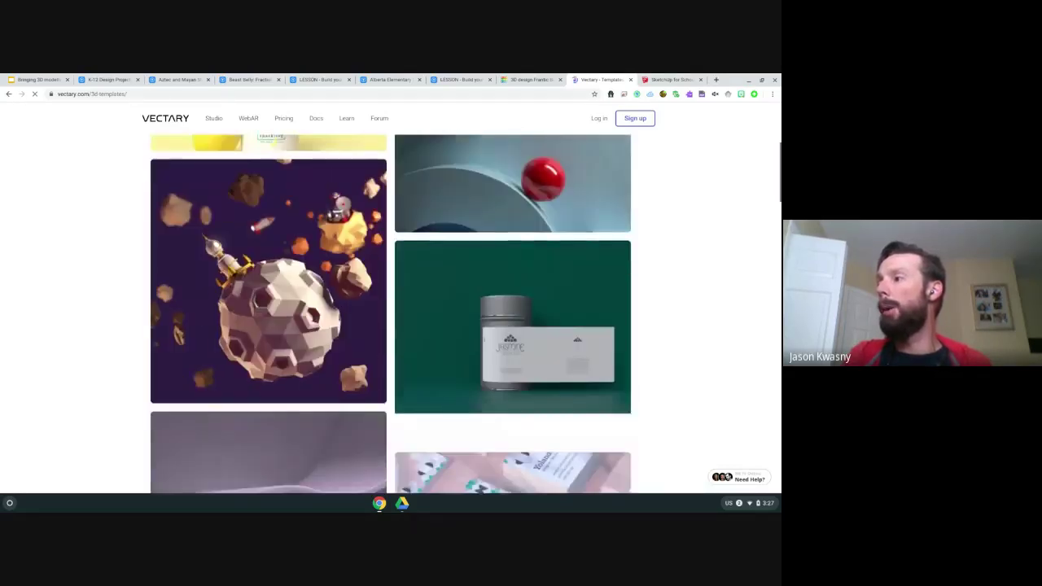
{"action": "scroll", "coordinate": [390, 314], "scroll_direction": "down", "scroll_amount": 6}
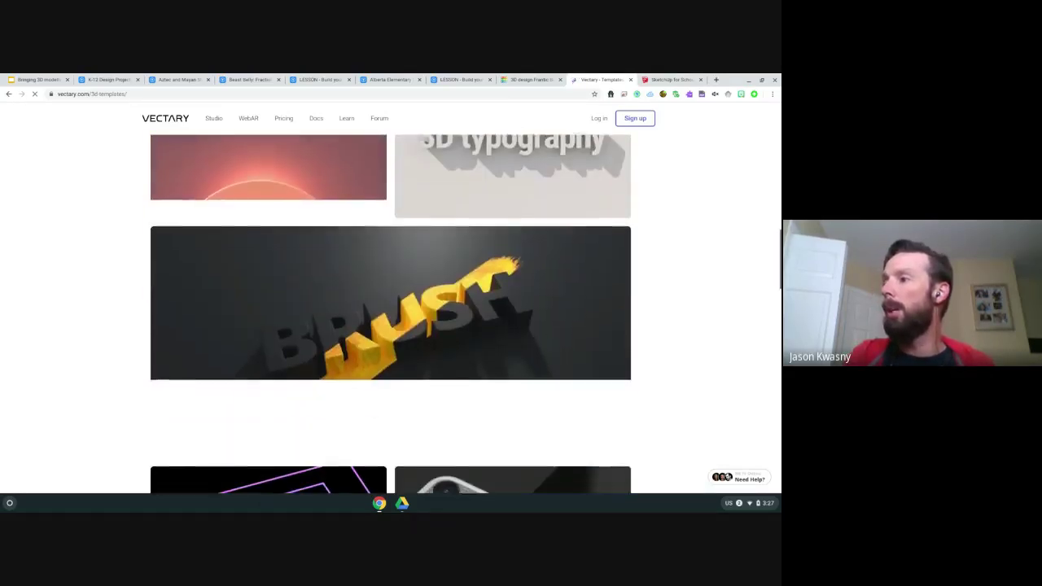
{"action": "scroll", "coordinate": [391, 314], "scroll_direction": "down", "scroll_amount": 3}
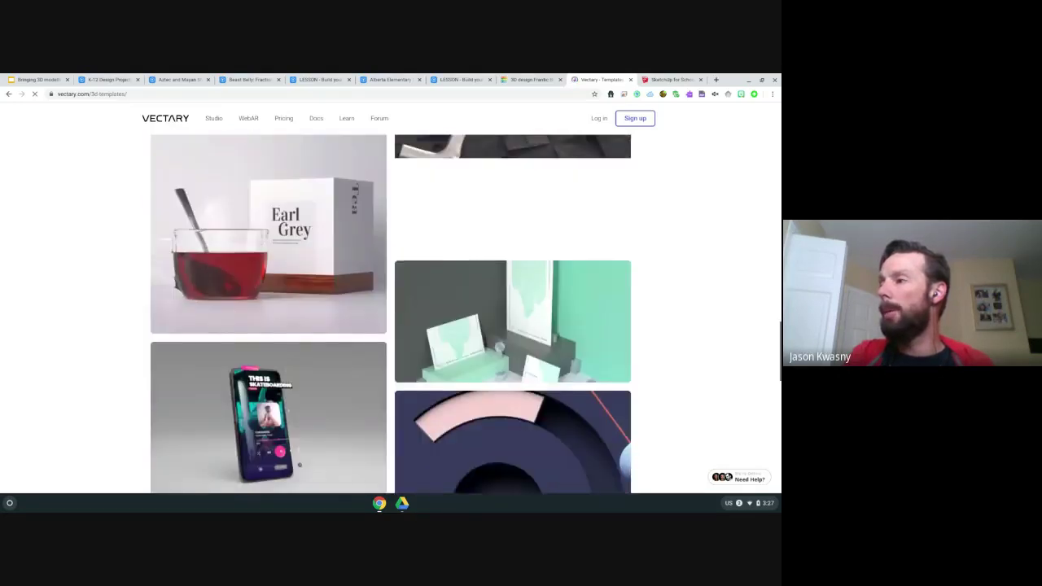
{"action": "scroll", "coordinate": [391, 315], "scroll_direction": "down", "scroll_amount": 3}
{"action": "scroll", "coordinate": [390, 314], "scroll_direction": "down", "scroll_amount": 3}
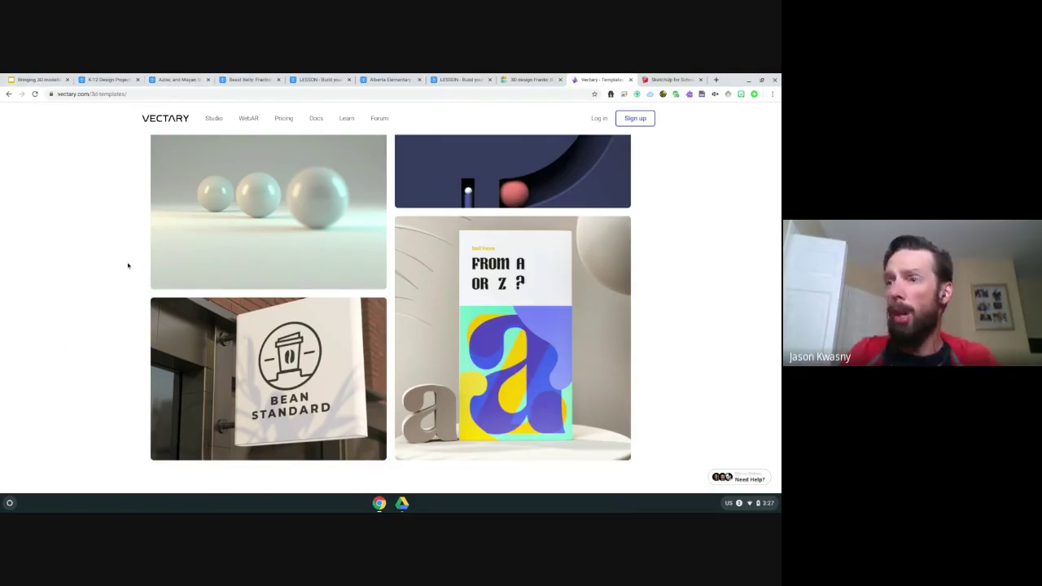
Step: Switch to the Google Slides presentation and review the Create Education and Thingiverse Education links on the "Places to find ideas" slide
{"action": "left_click", "coordinate": [36, 79]}
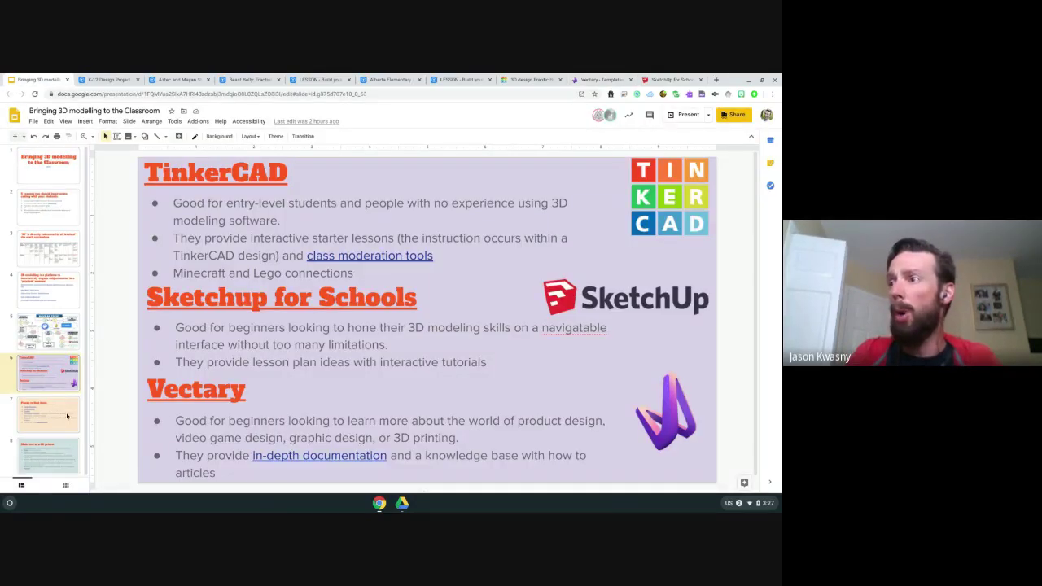
{"action": "left_click", "coordinate": [67, 415]}
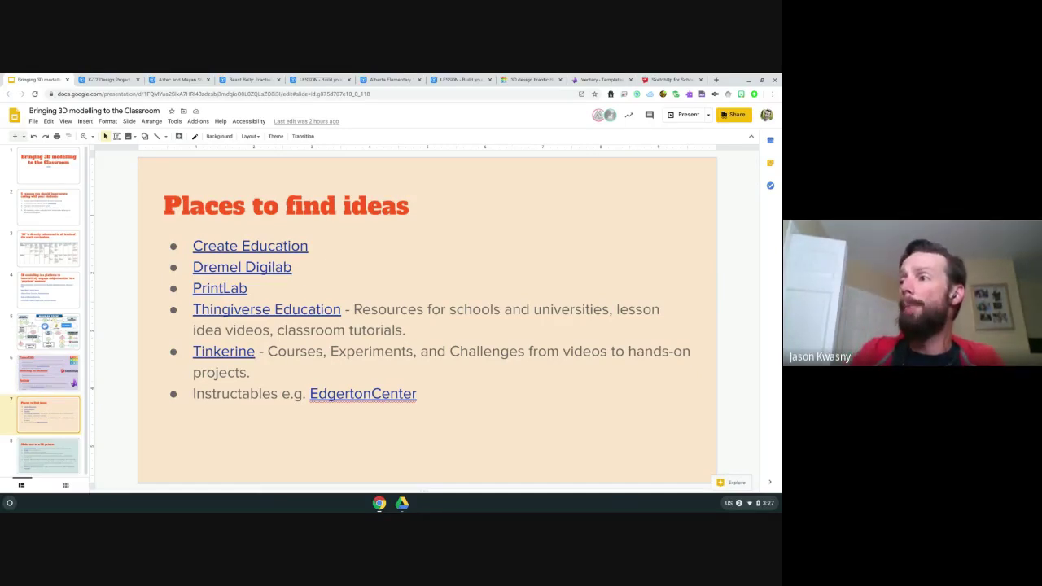
{"action": "left_click", "coordinate": [284, 246]}
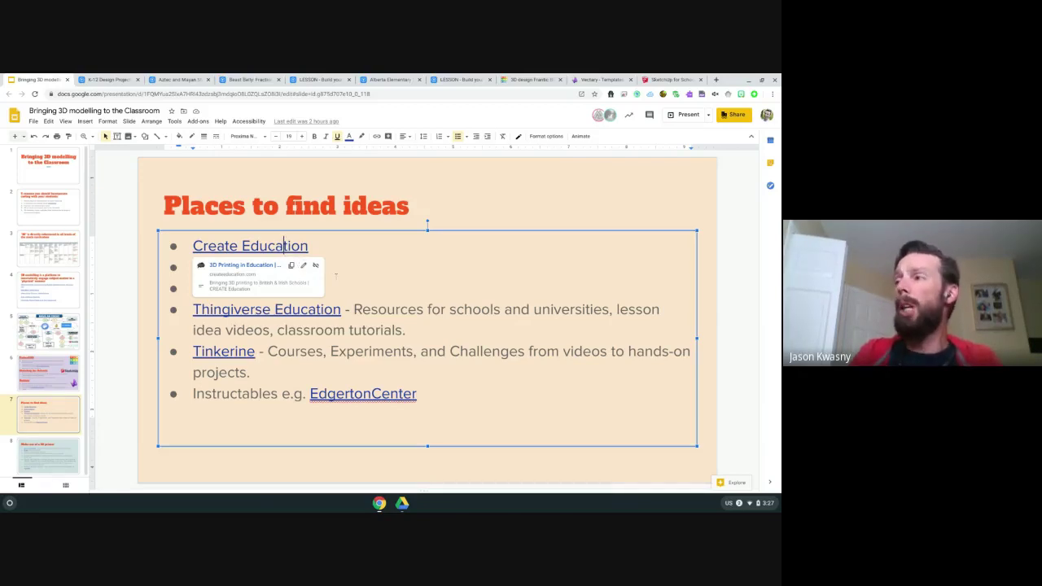
{"action": "left_click", "coordinate": [496, 210]}
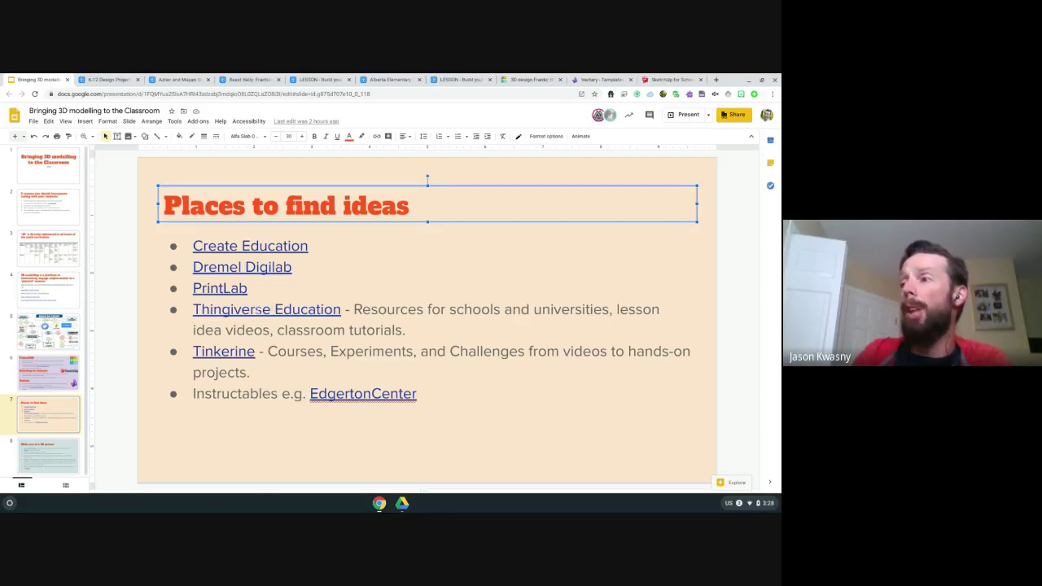
{"action": "left_click", "coordinate": [257, 309]}
Step: View the open Thingiverse pages for the K-12 Design Project and Aztec and Mayan Structures, and return to the presentation
{"action": "left_click", "coordinate": [98, 79]}
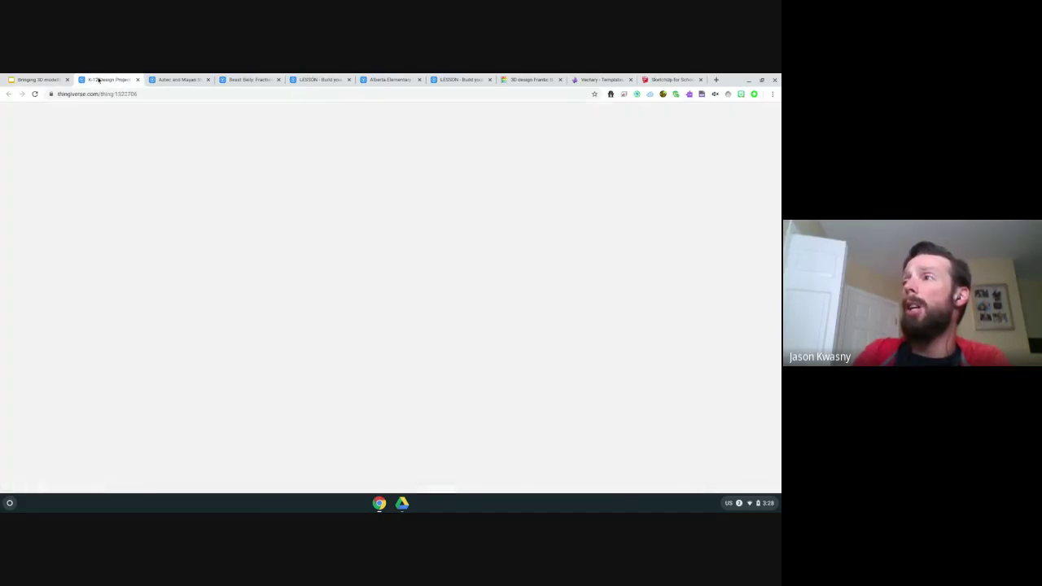
{"action": "left_click", "coordinate": [176, 79]}
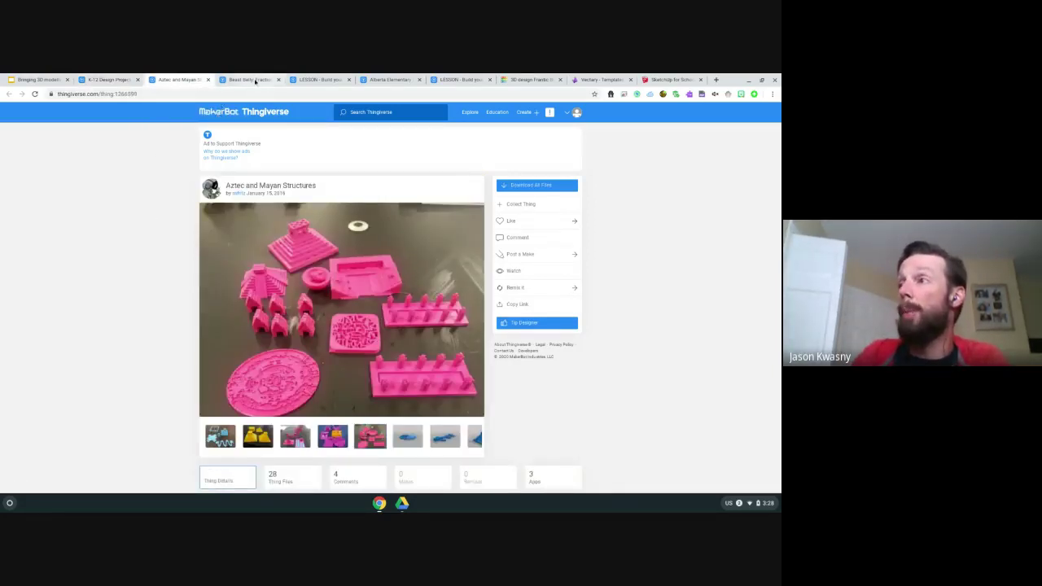
{"action": "left_click", "coordinate": [35, 81]}
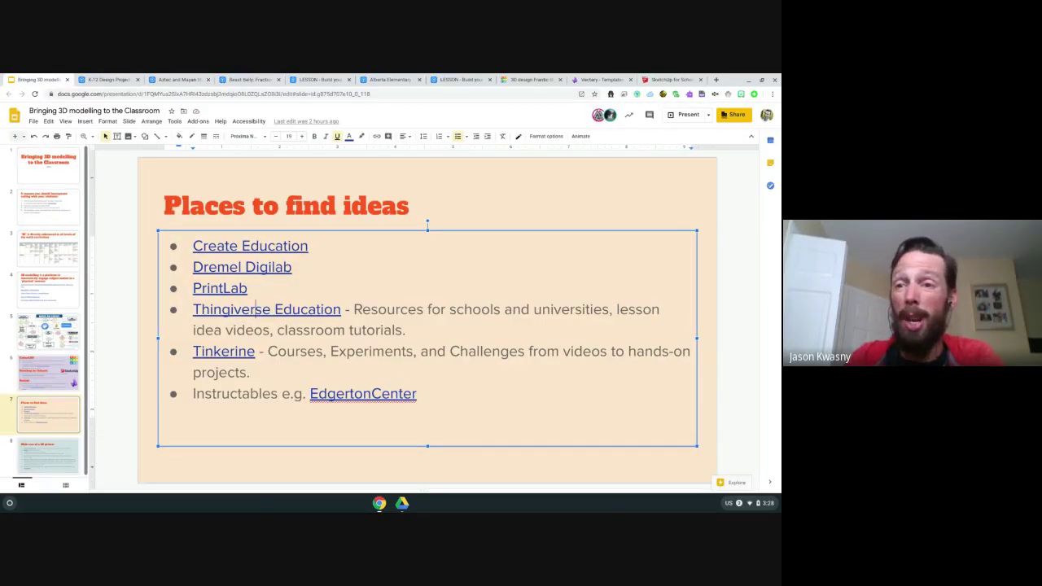
Step: Go to the Thingiverse home page from the Freight Car & Train project and browse the popular things
{"action": "left_click", "coordinate": [82, 79]}
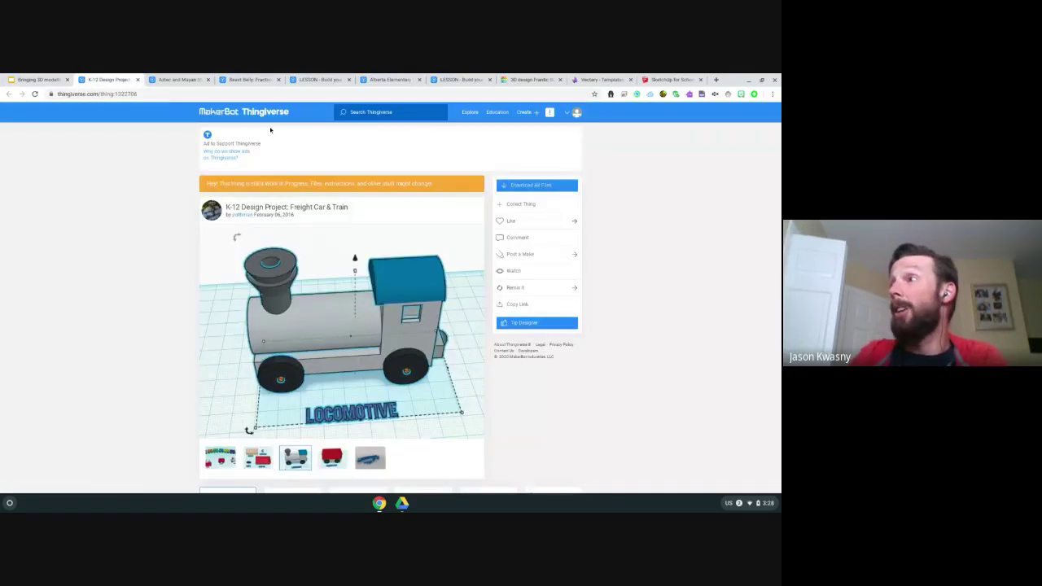
{"action": "left_click", "coordinate": [270, 114]}
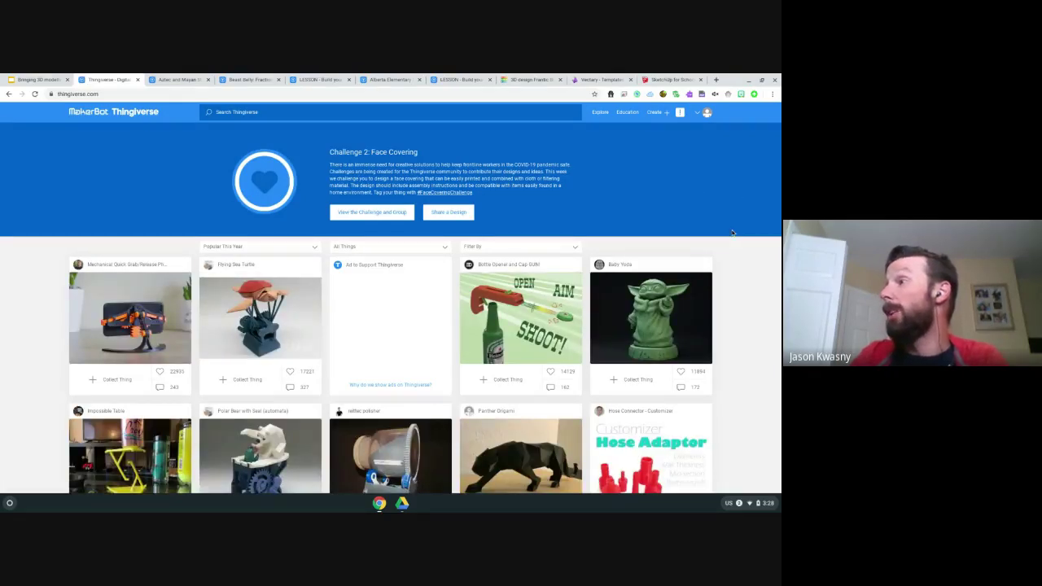
{"action": "scroll", "coordinate": [734, 255], "scroll_direction": "down", "scroll_amount": 3}
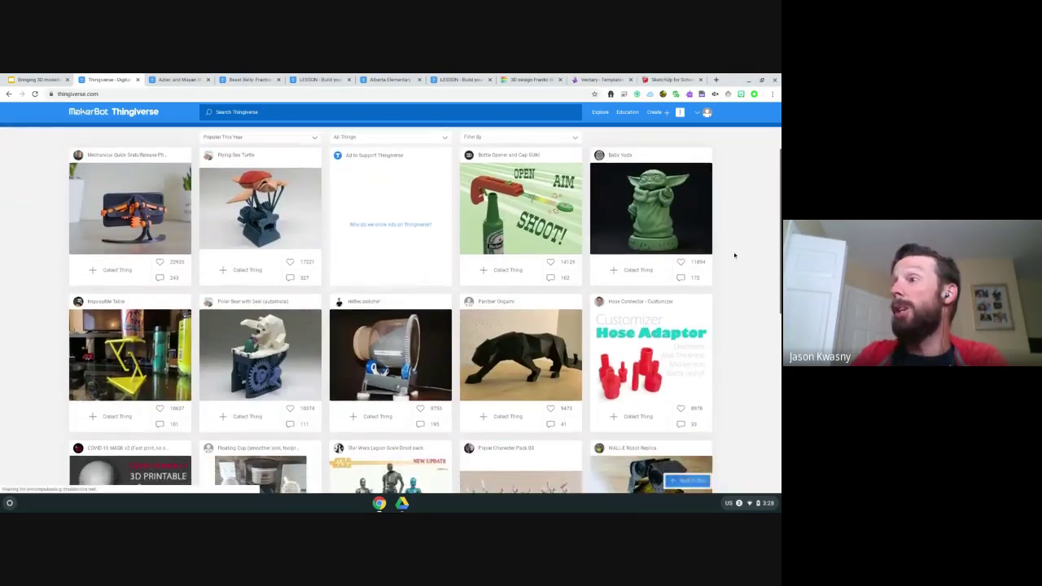
{"action": "scroll", "coordinate": [390, 307], "scroll_direction": "down", "scroll_amount": 1}
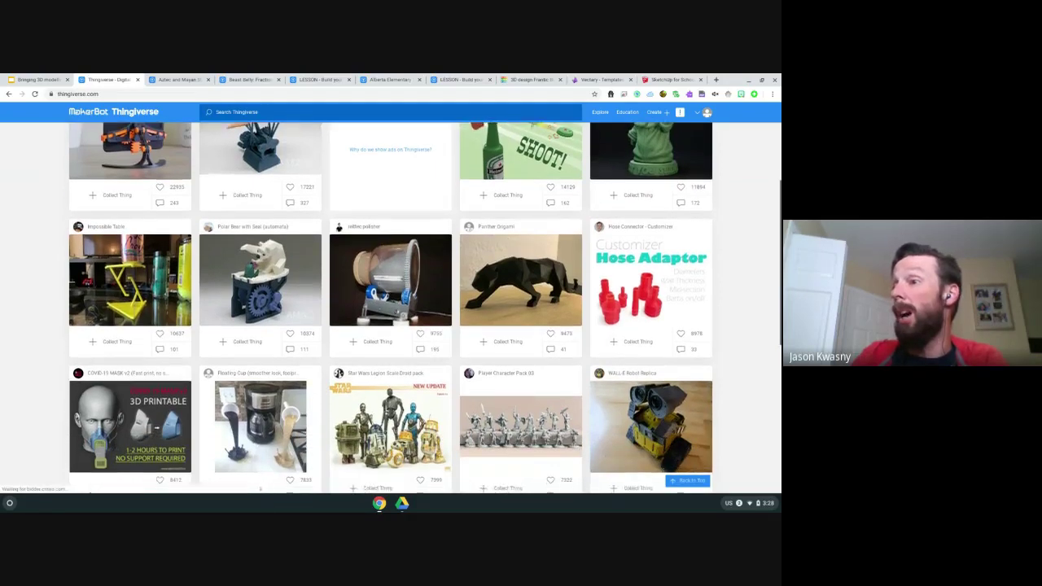
{"action": "scroll", "coordinate": [391, 307], "scroll_direction": "down", "scroll_amount": 4}
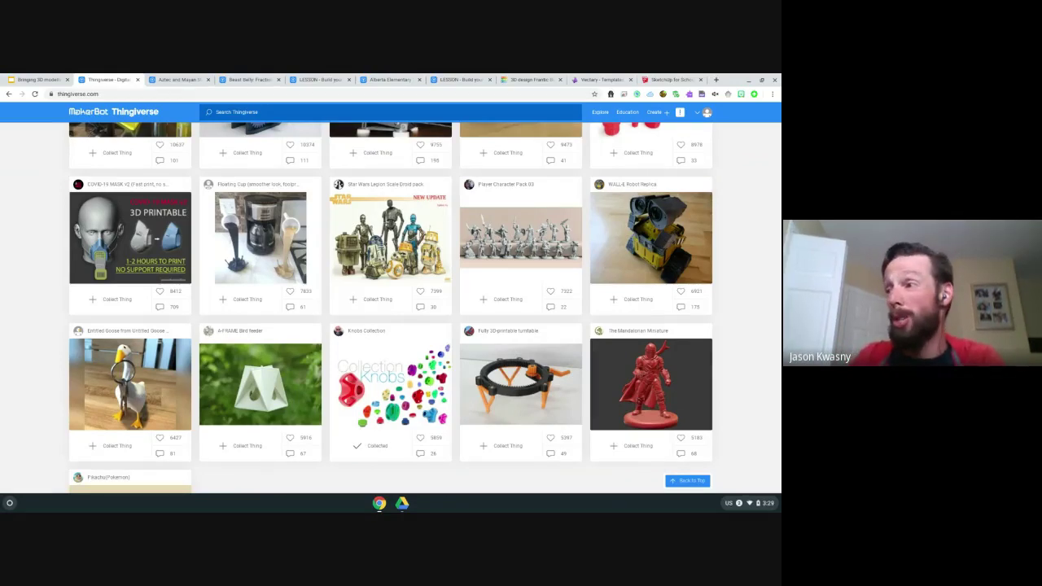
{"action": "scroll", "coordinate": [390, 307], "scroll_direction": "down", "scroll_amount": 3}
{"action": "scroll", "coordinate": [391, 306], "scroll_direction": "up", "scroll_amount": 10}
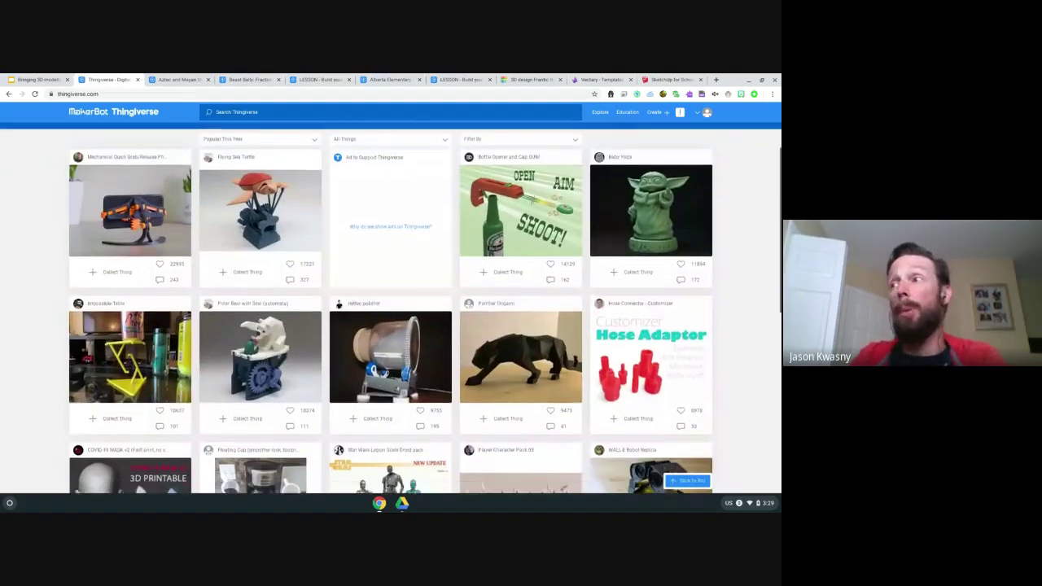
{"action": "scroll", "coordinate": [390, 306], "scroll_direction": "up", "scroll_amount": 2}
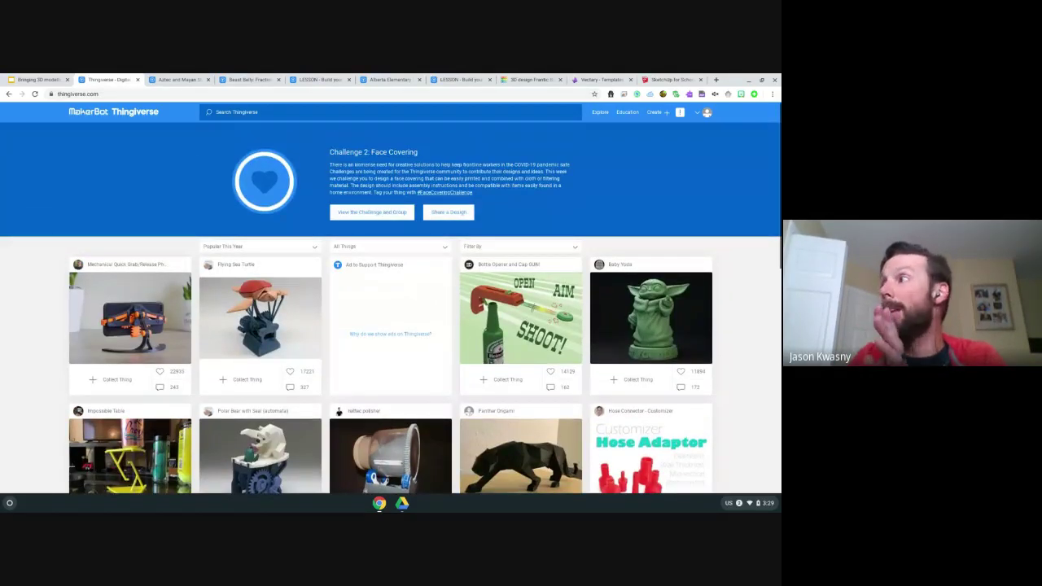
Step: Open Thingiverse's Education section and examine its subject and grade lesson filters and the listed classroom projects
{"action": "left_click", "coordinate": [628, 113]}
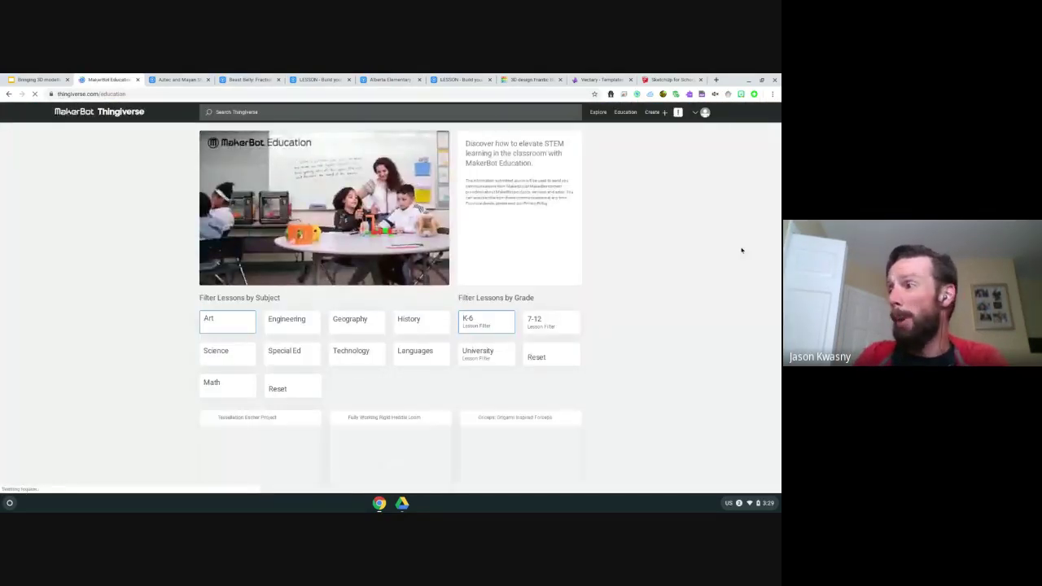
{"action": "scroll", "coordinate": [717, 253], "scroll_direction": "down", "scroll_amount": 2}
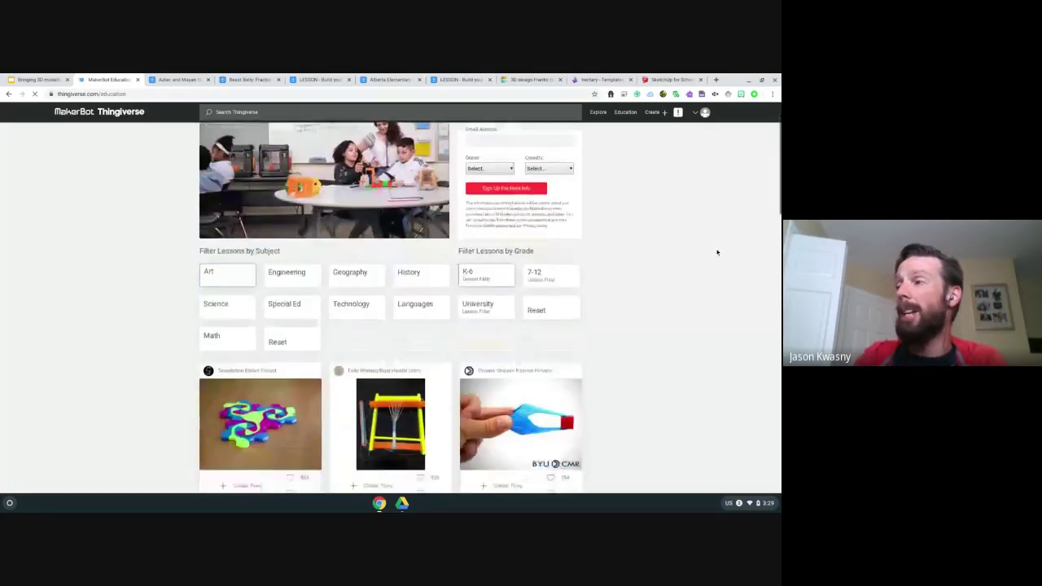
{"action": "scroll", "coordinate": [717, 252], "scroll_direction": "down", "scroll_amount": 2}
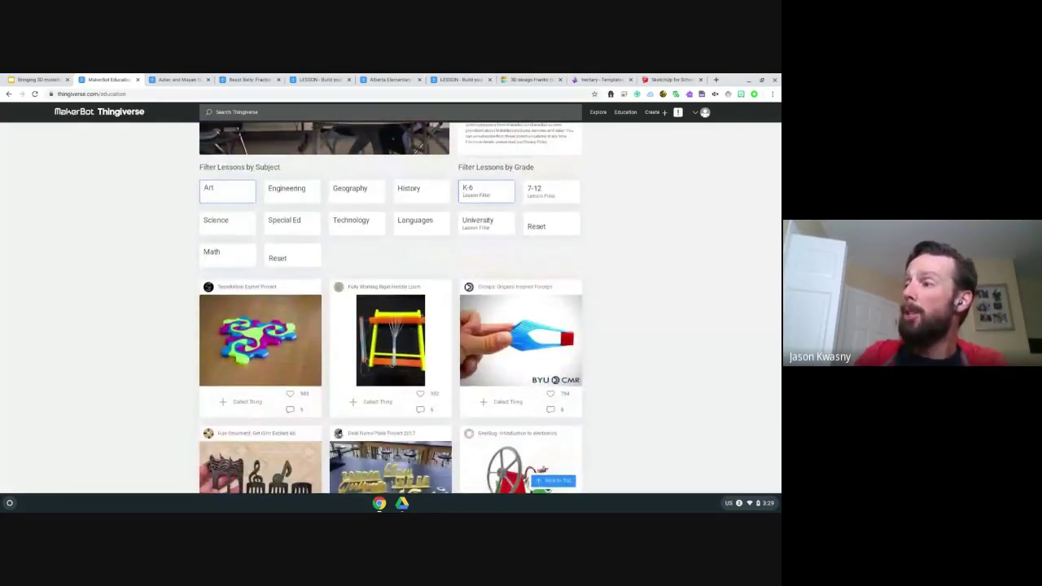
{"action": "scroll", "coordinate": [717, 252], "scroll_direction": "down", "scroll_amount": 3}
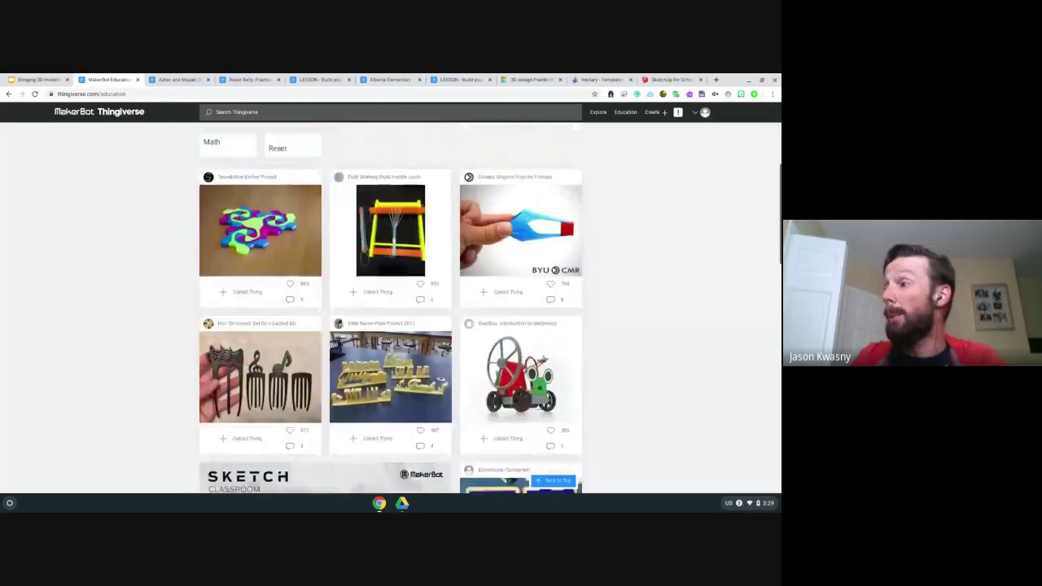
{"action": "scroll", "coordinate": [391, 309], "scroll_direction": "down", "scroll_amount": 3}
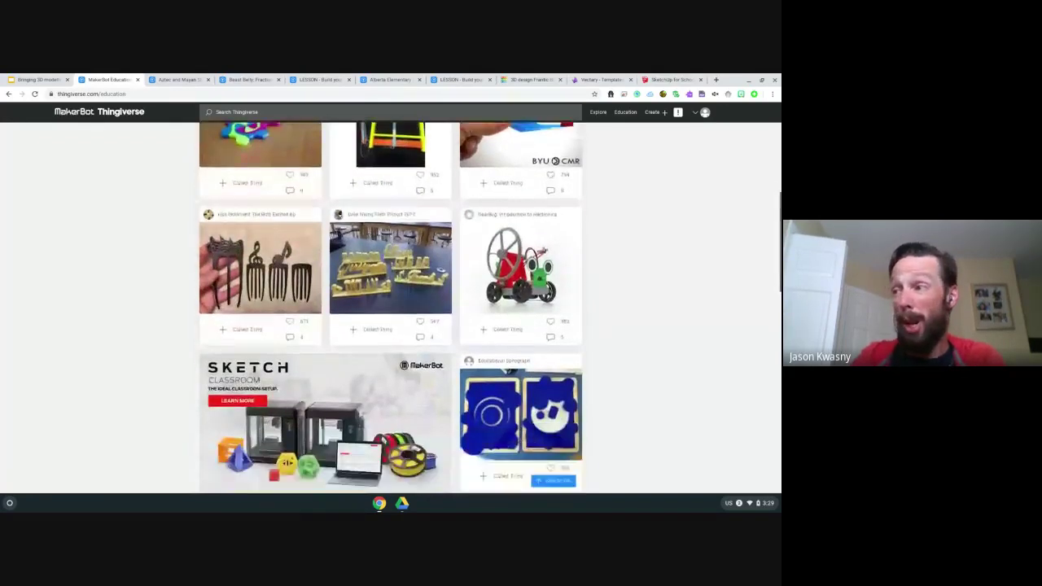
{"action": "scroll", "coordinate": [391, 309], "scroll_direction": "down", "scroll_amount": 4}
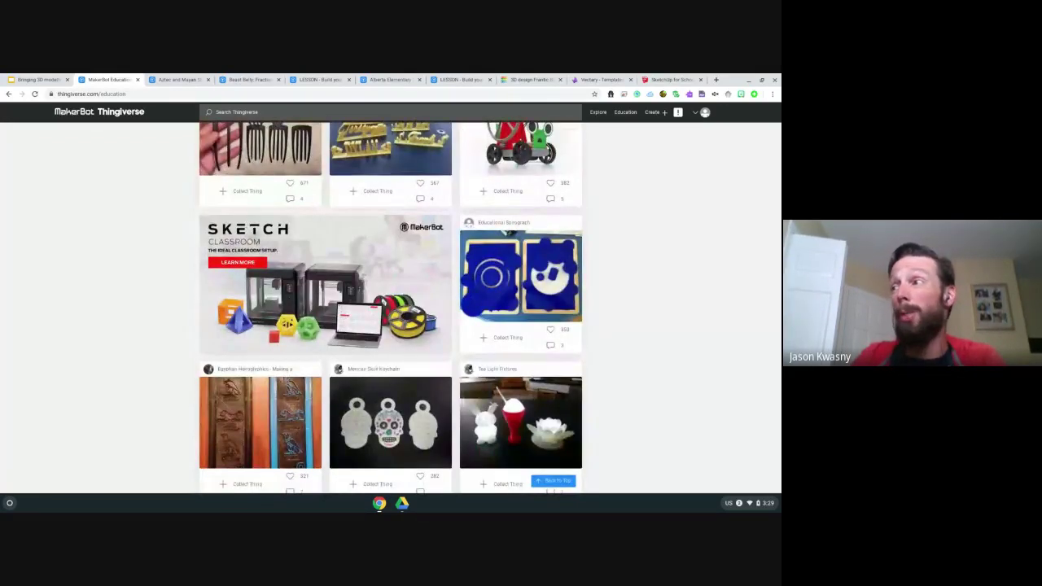
{"action": "scroll", "coordinate": [391, 309], "scroll_direction": "up", "scroll_amount": 10}
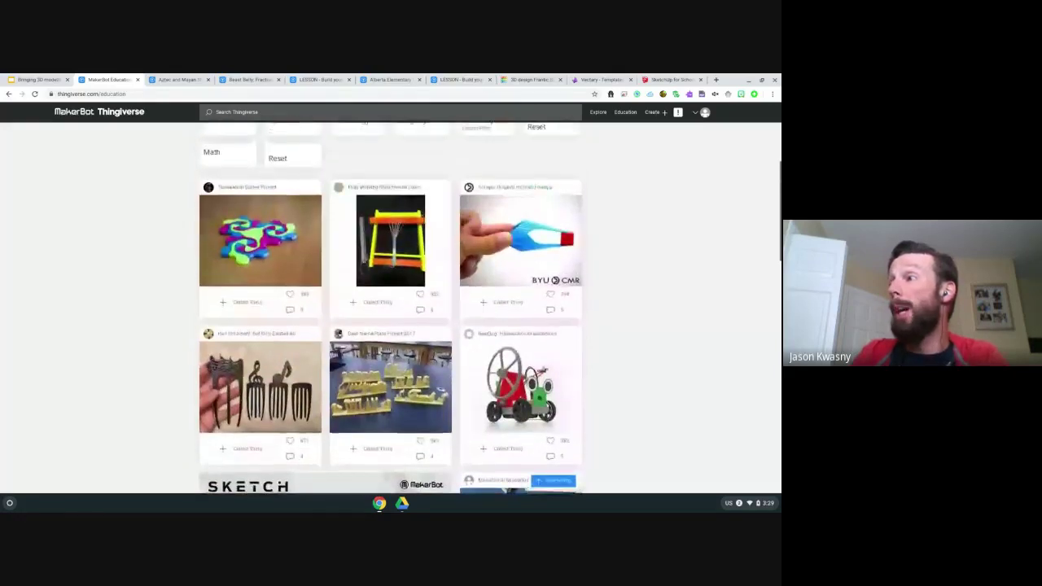
{"action": "scroll", "coordinate": [501, 339], "scroll_direction": "up", "scroll_amount": 2}
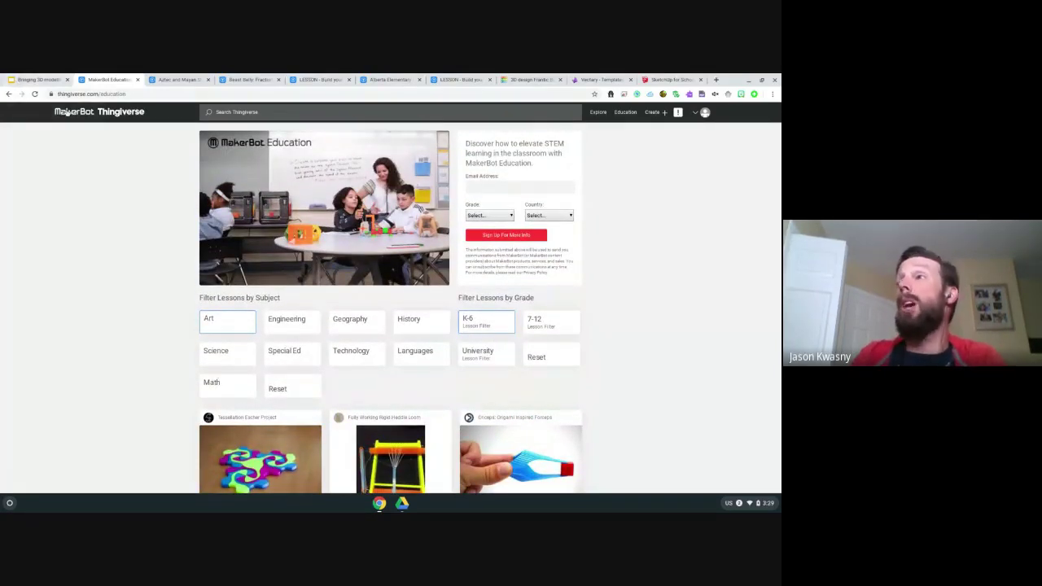
Step: Open the Tinkerine website from the "Places to find ideas" slide and show its Education offerings
{"action": "left_click", "coordinate": [53, 80]}
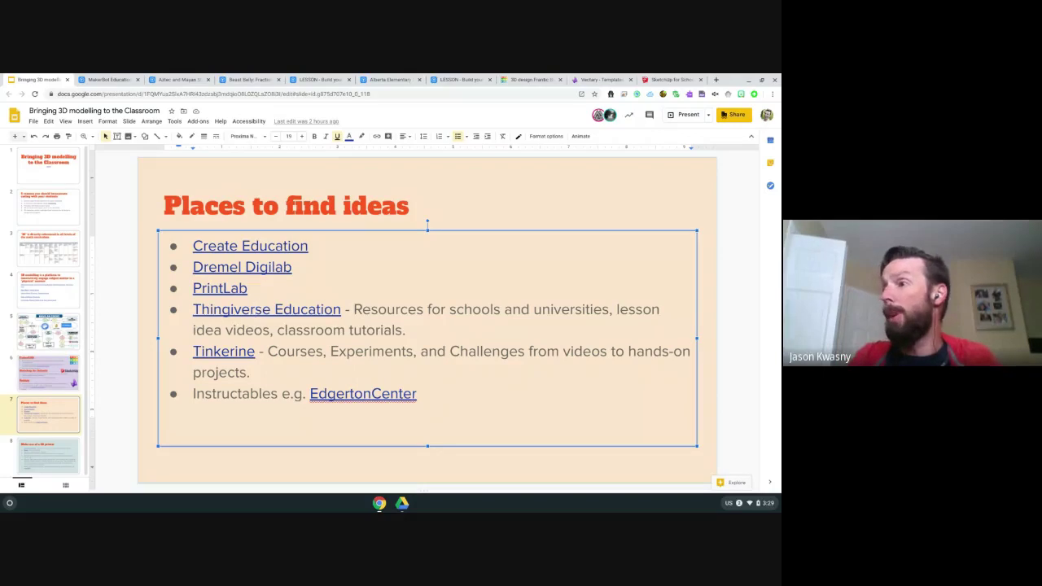
{"action": "left_click", "coordinate": [215, 351]}
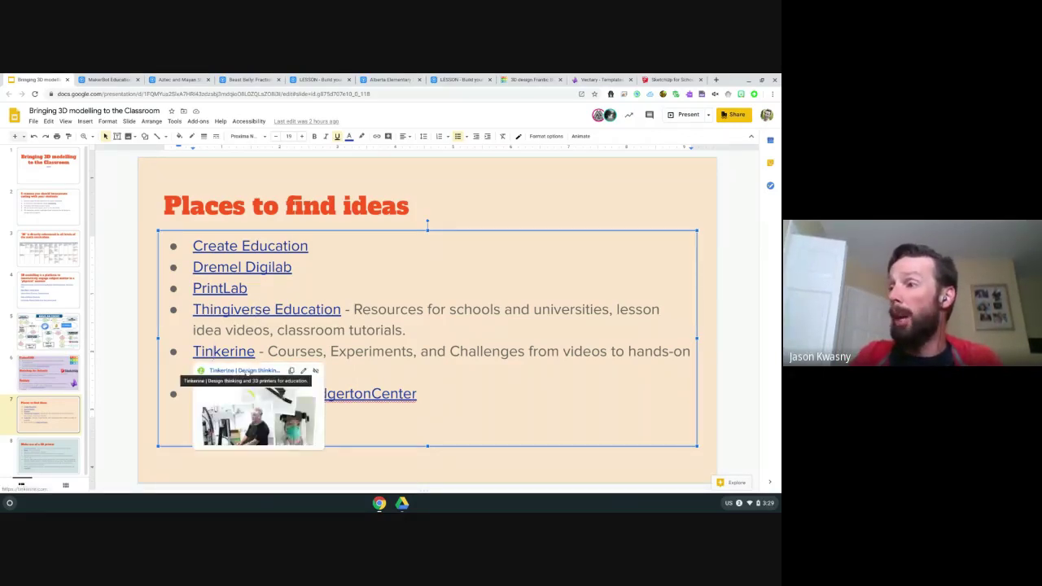
{"action": "left_click", "coordinate": [246, 371]}
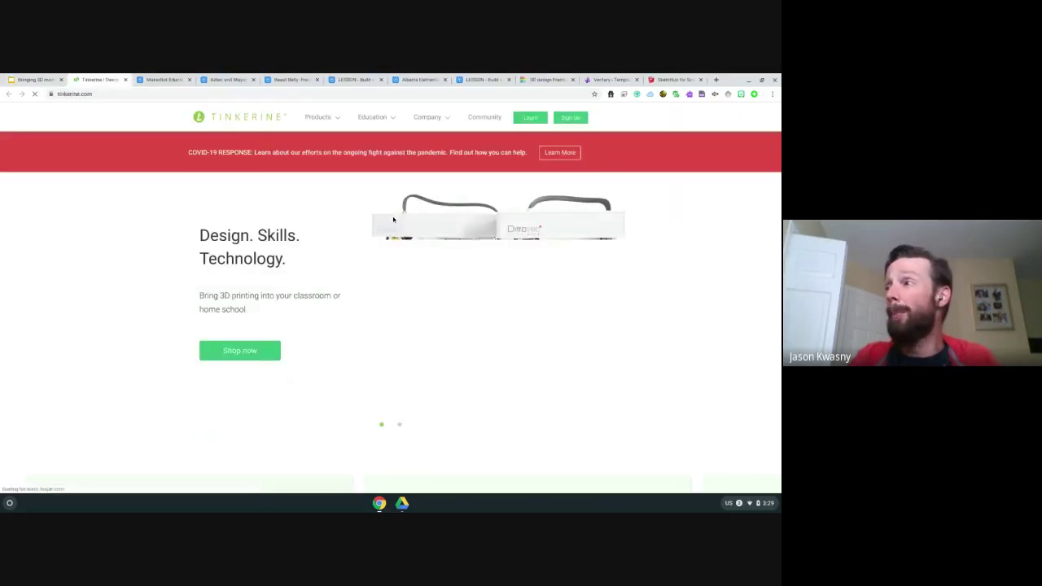
{"action": "left_click", "coordinate": [393, 118]}
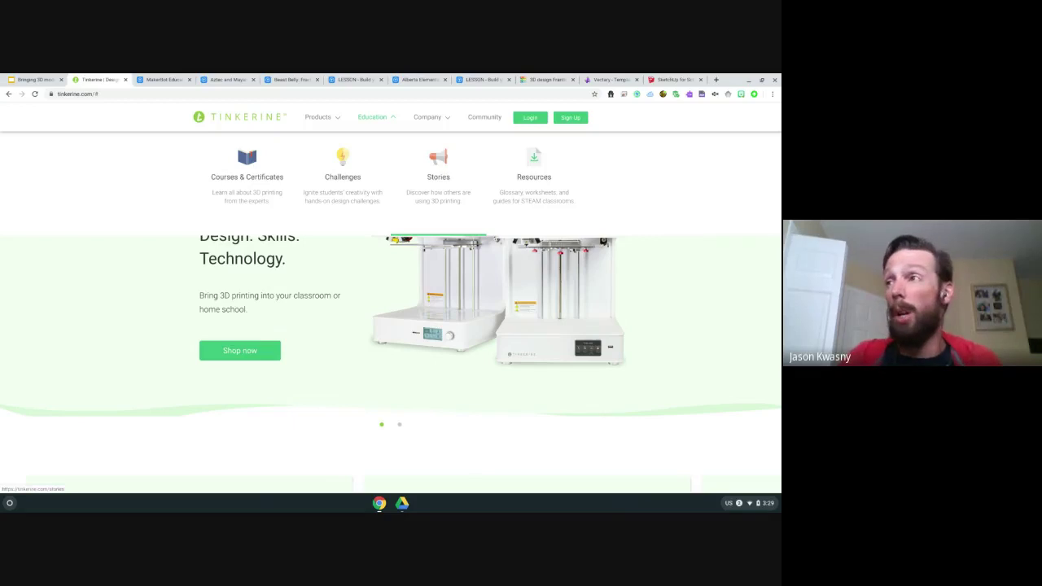
Step: Return to the presentation, highlight Instructables on the "Places to find ideas" slide, and show the "Have an idea?" flowchart slide
{"action": "left_click", "coordinate": [34, 79]}
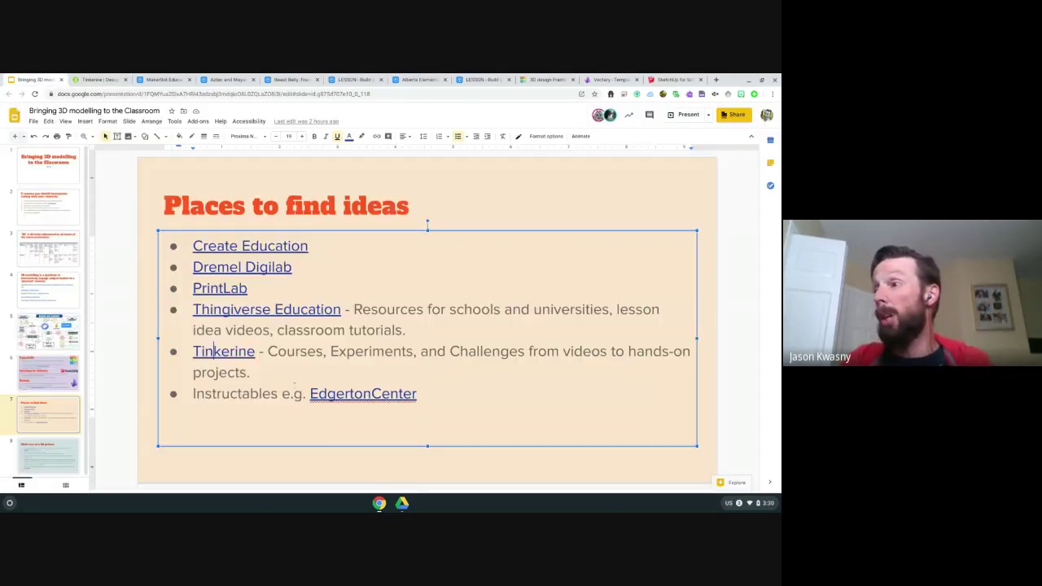
{"action": "double_click", "coordinate": [218, 394]}
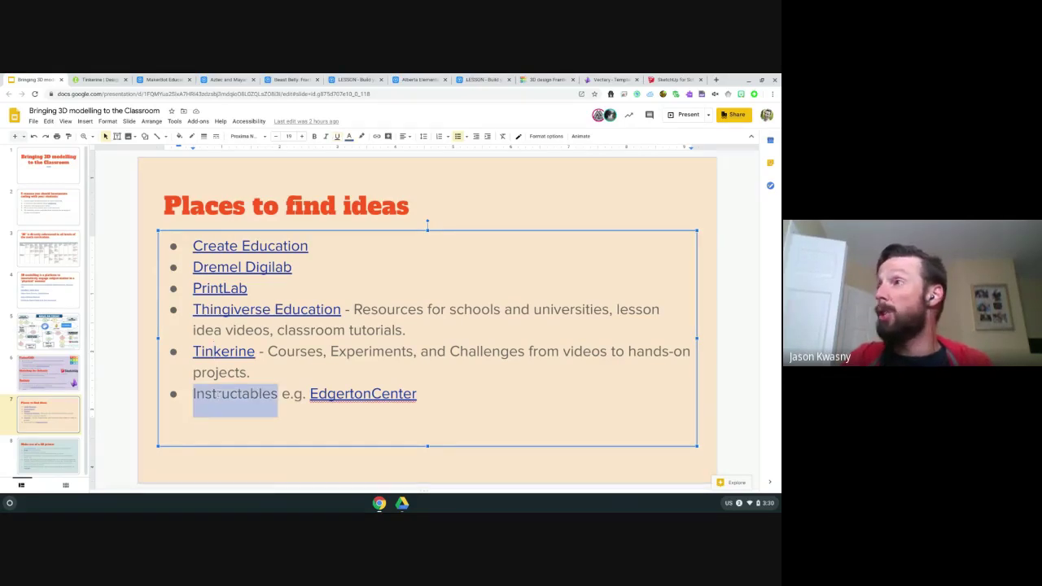
{"action": "left_click", "coordinate": [48, 332]}
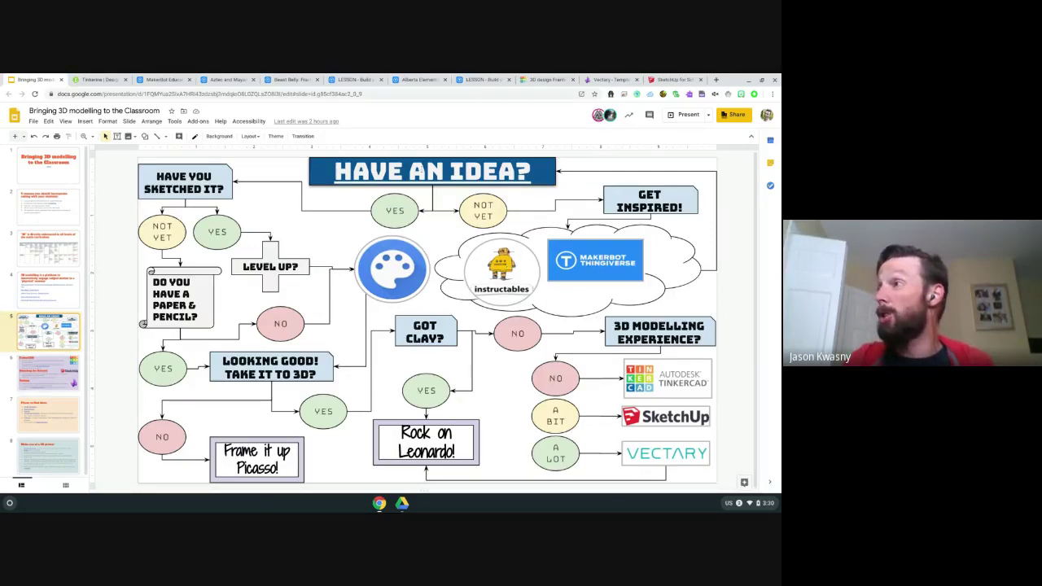
{"action": "left_click", "coordinate": [391, 181]}
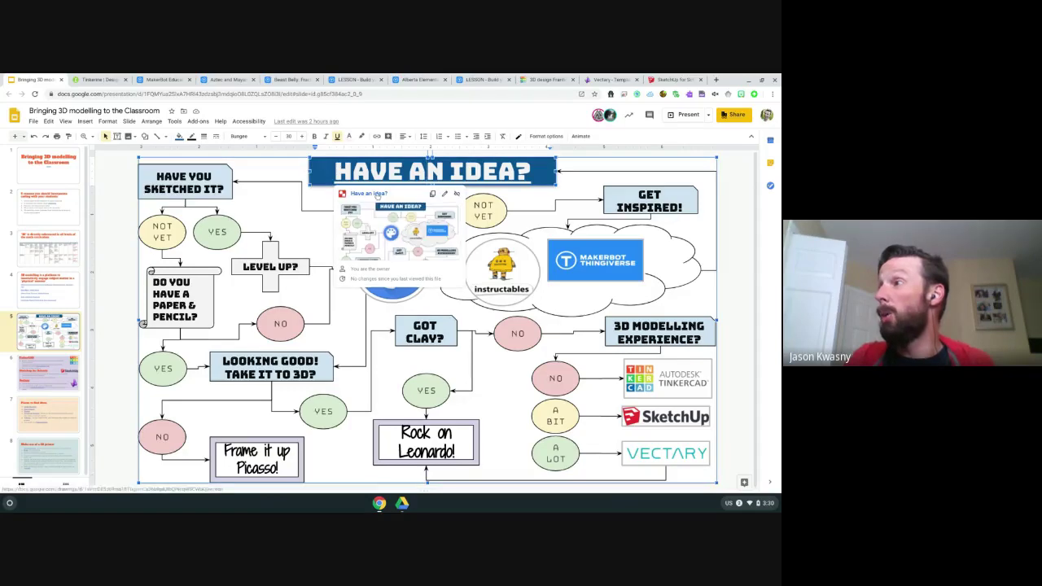
{"action": "left_click", "coordinate": [581, 168]}
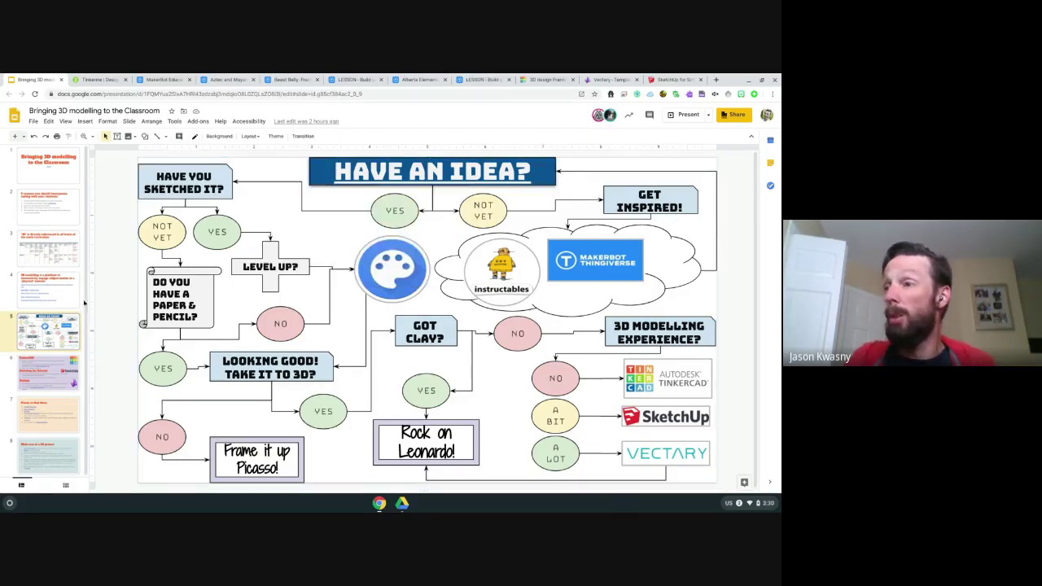
Step: Open the EdgertonCenter Instructables page from the "Places to find ideas" slide and browse its projects
{"action": "left_click", "coordinate": [39, 419]}
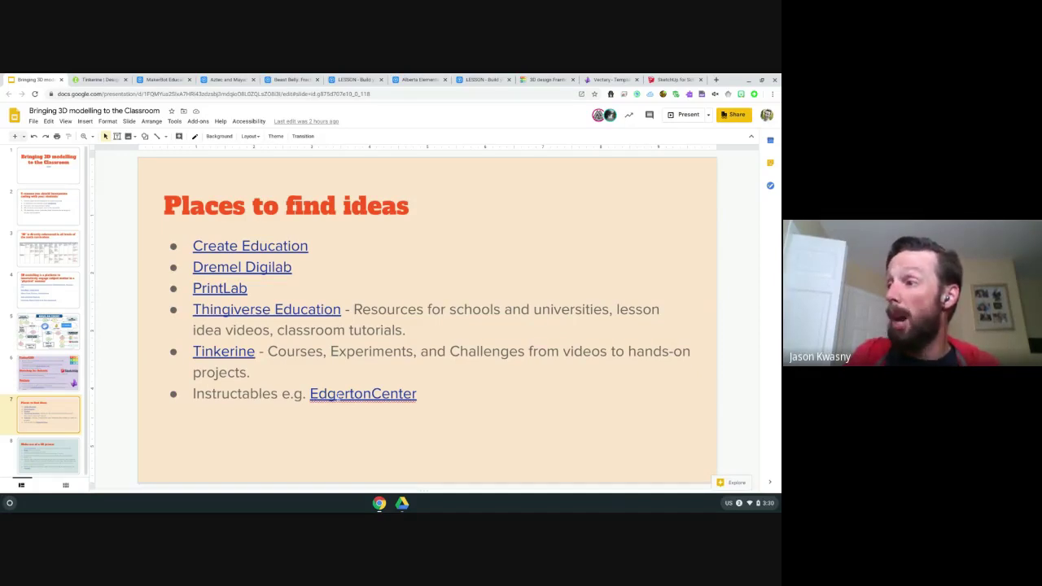
{"action": "left_click", "coordinate": [338, 394]}
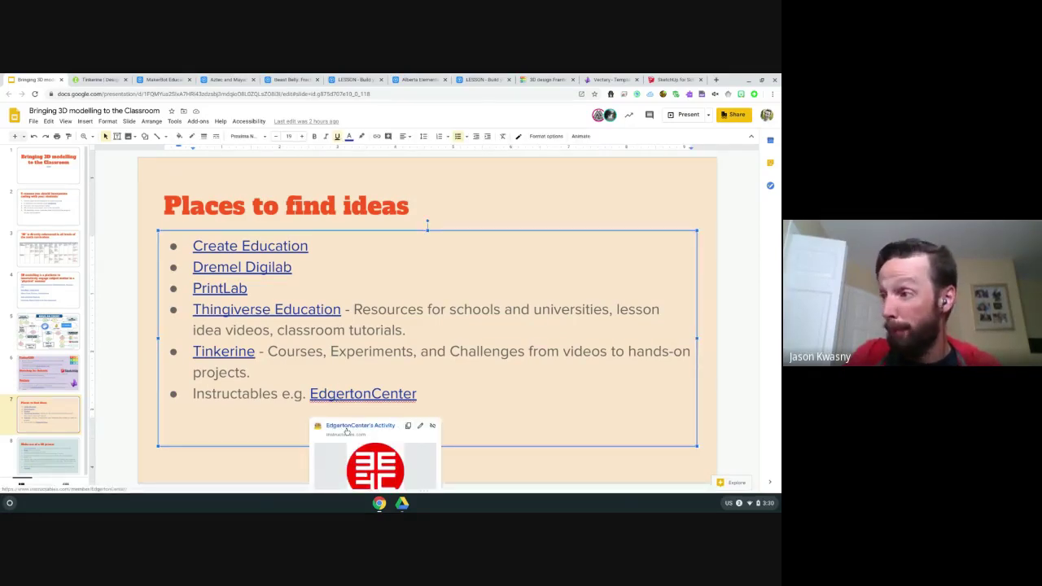
{"action": "left_click", "coordinate": [347, 429]}
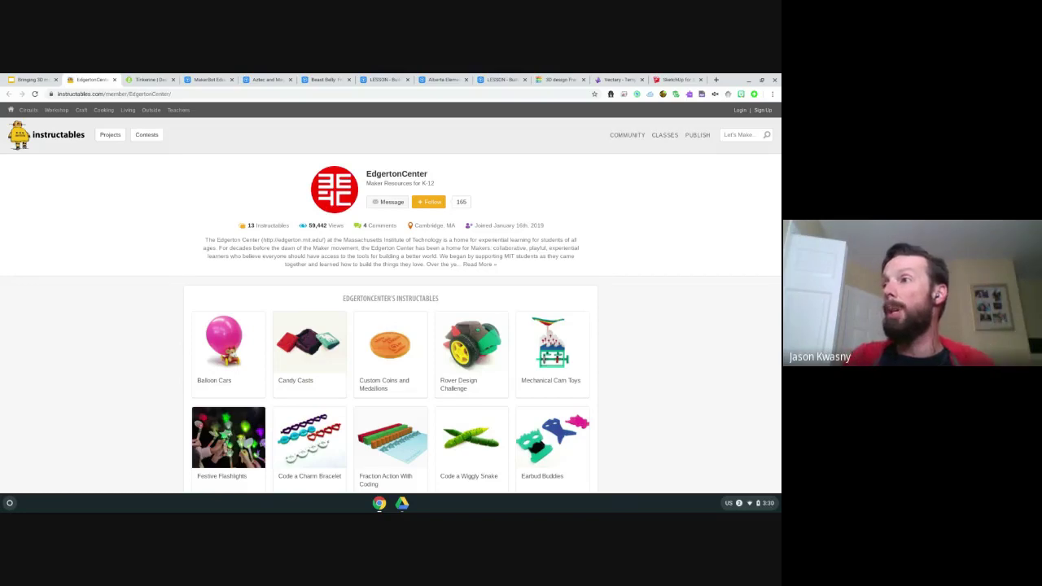
{"action": "scroll", "coordinate": [391, 298], "scroll_direction": "down", "scroll_amount": 3}
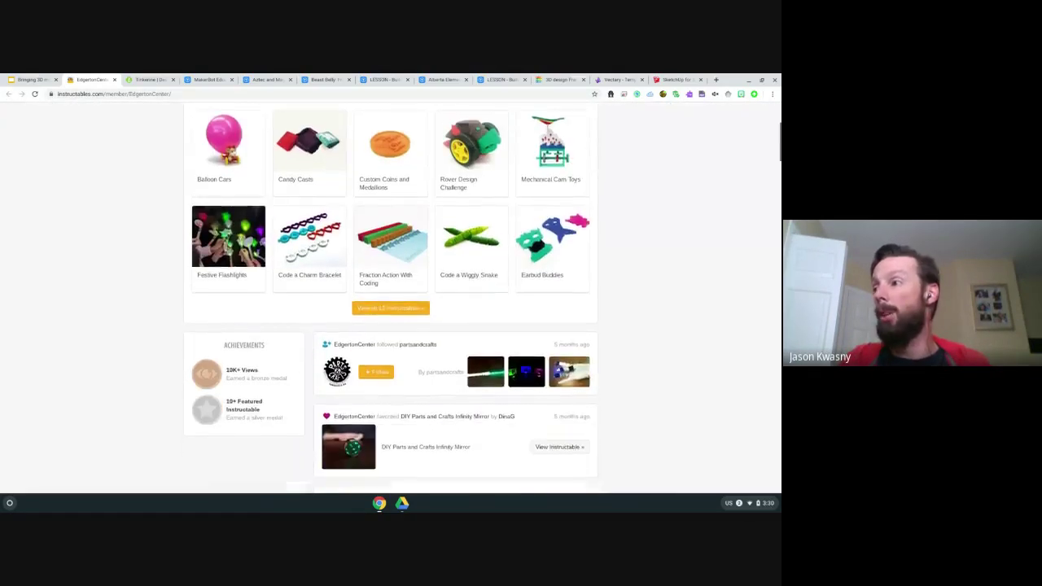
{"action": "scroll", "coordinate": [282, 191], "scroll_direction": "up", "scroll_amount": 3}
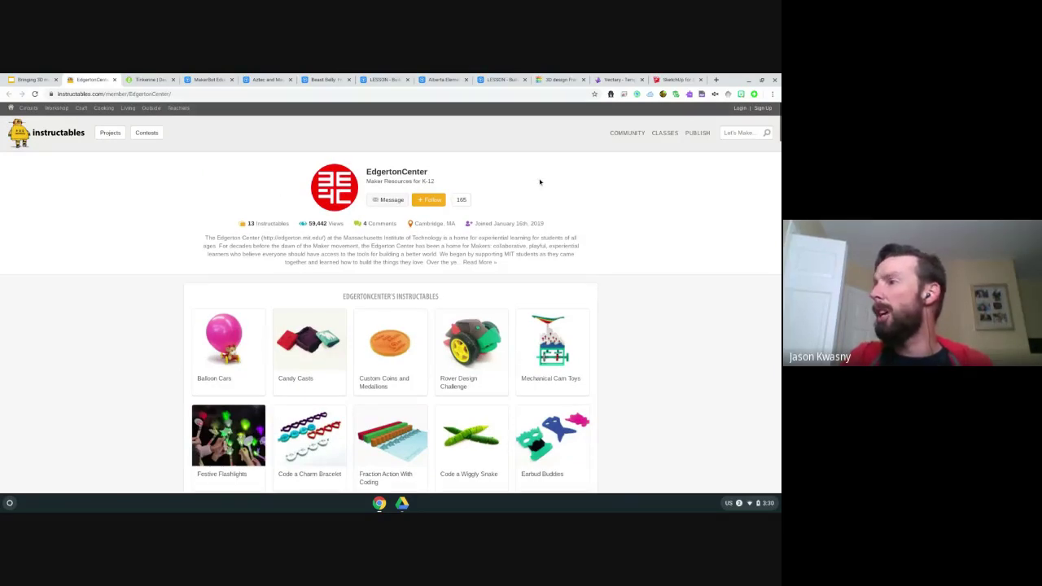
{"action": "scroll", "coordinate": [670, 303], "scroll_direction": "down", "scroll_amount": 1}
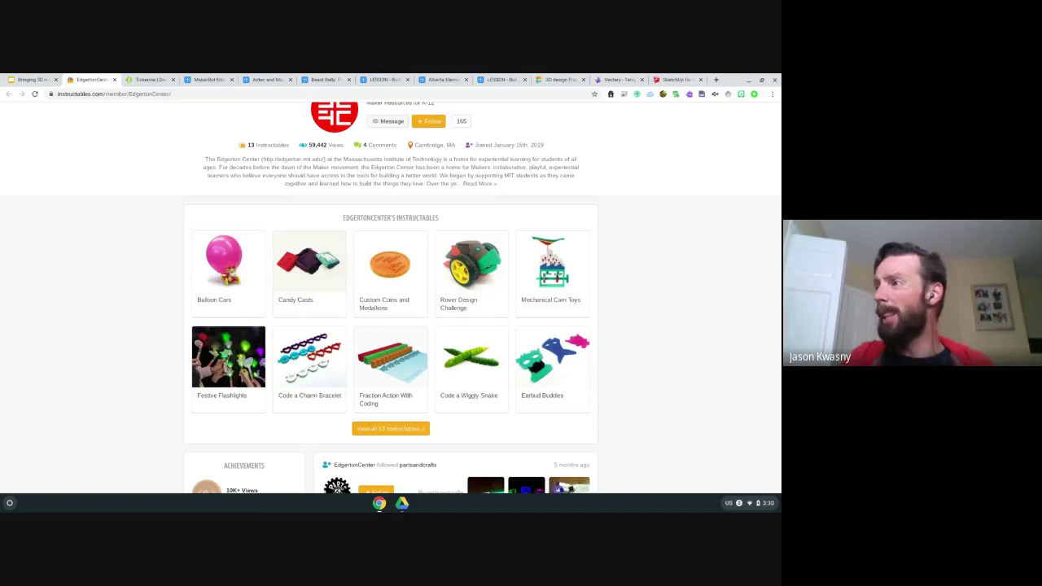
Step: Open EdgertonCenter's Custom Coins and Medallions project and examine its lesson overview and engineering design process
{"action": "left_click", "coordinate": [399, 301]}
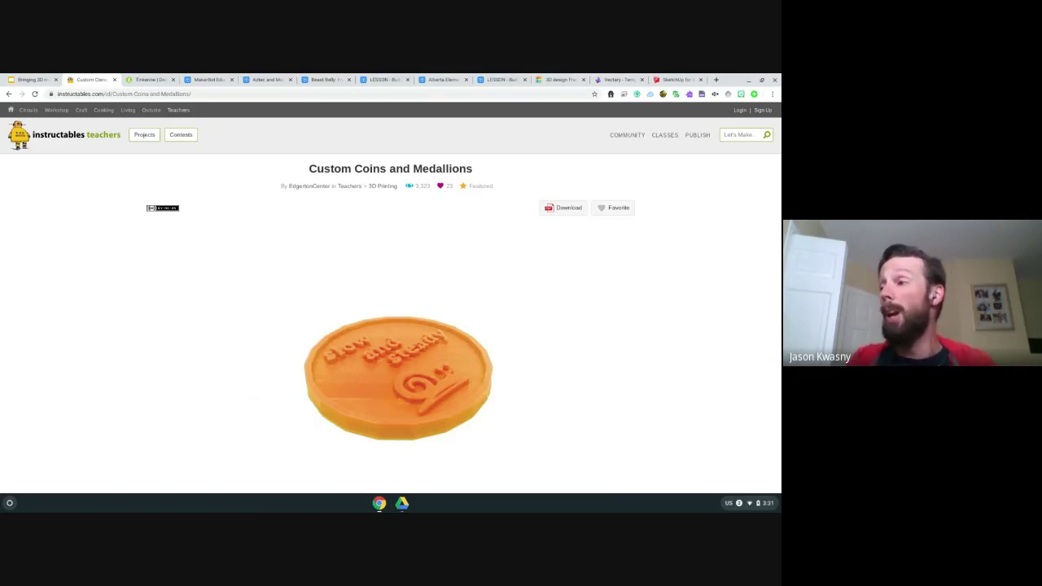
{"action": "scroll", "coordinate": [463, 298], "scroll_direction": "down", "scroll_amount": 3}
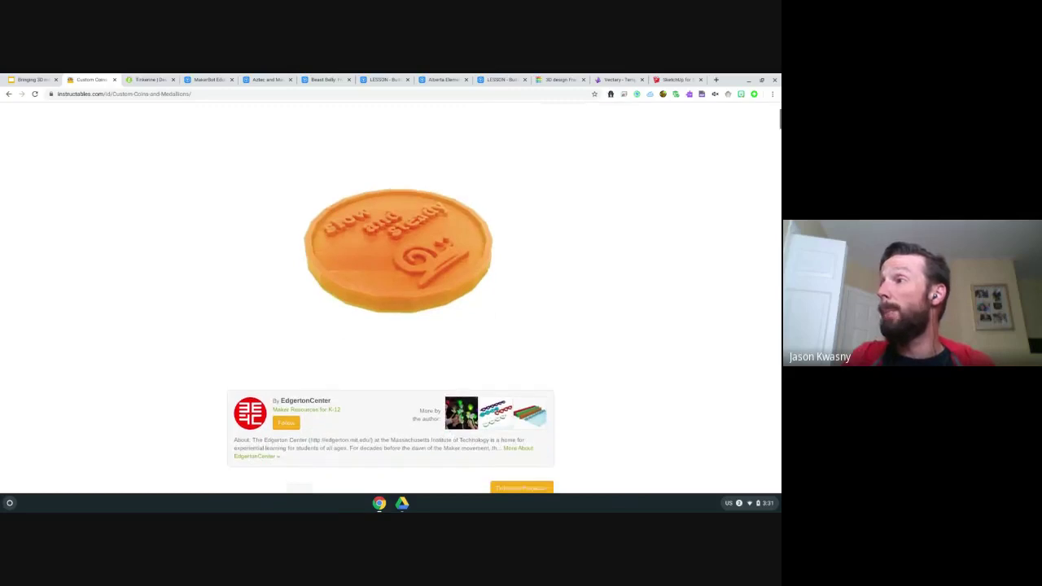
{"action": "scroll", "coordinate": [463, 298], "scroll_direction": "down", "scroll_amount": 1}
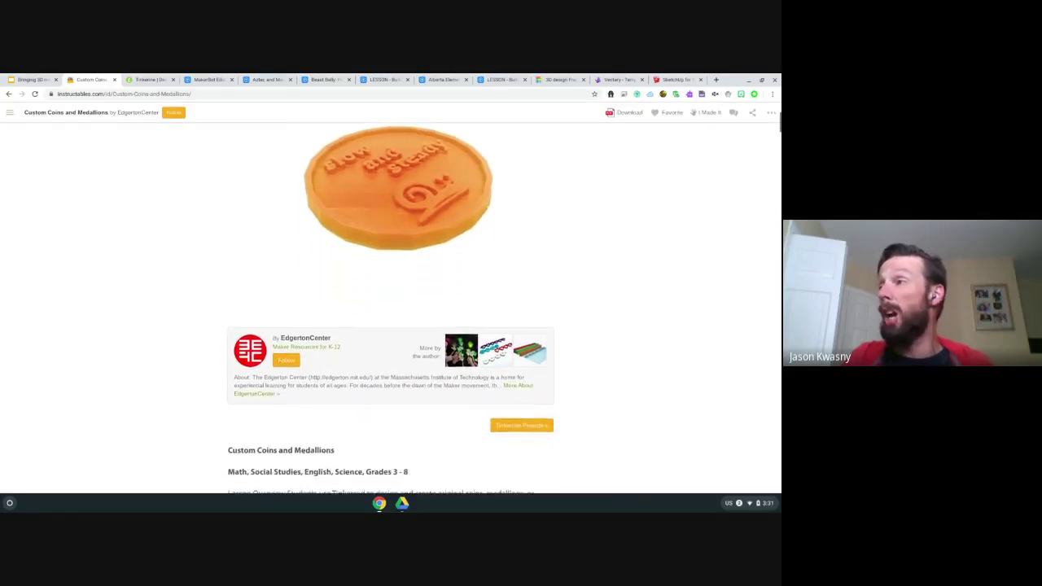
{"action": "scroll", "coordinate": [463, 298], "scroll_direction": "up", "scroll_amount": 1}
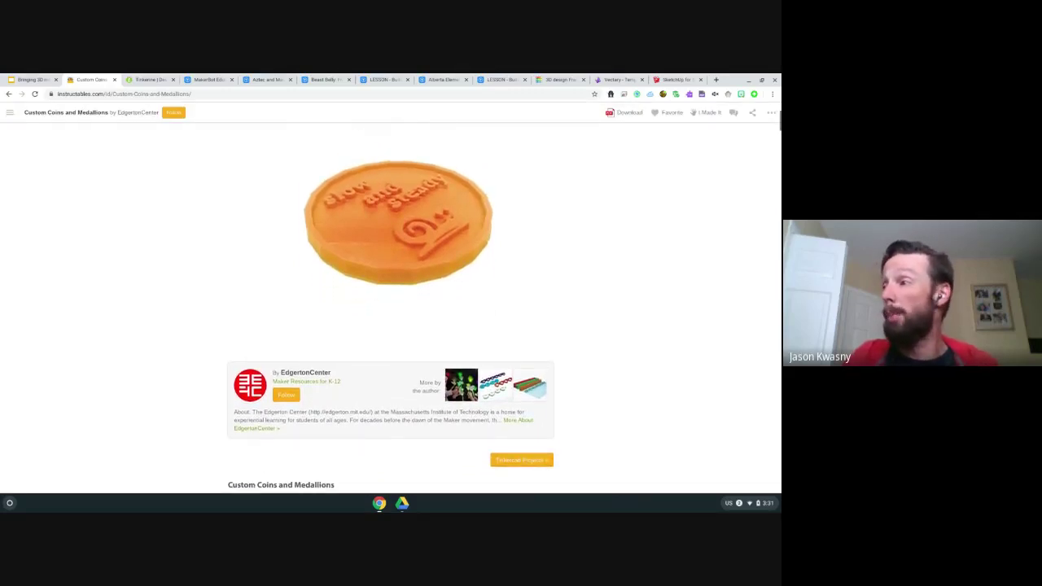
{"action": "scroll", "coordinate": [391, 307], "scroll_direction": "down", "scroll_amount": 8}
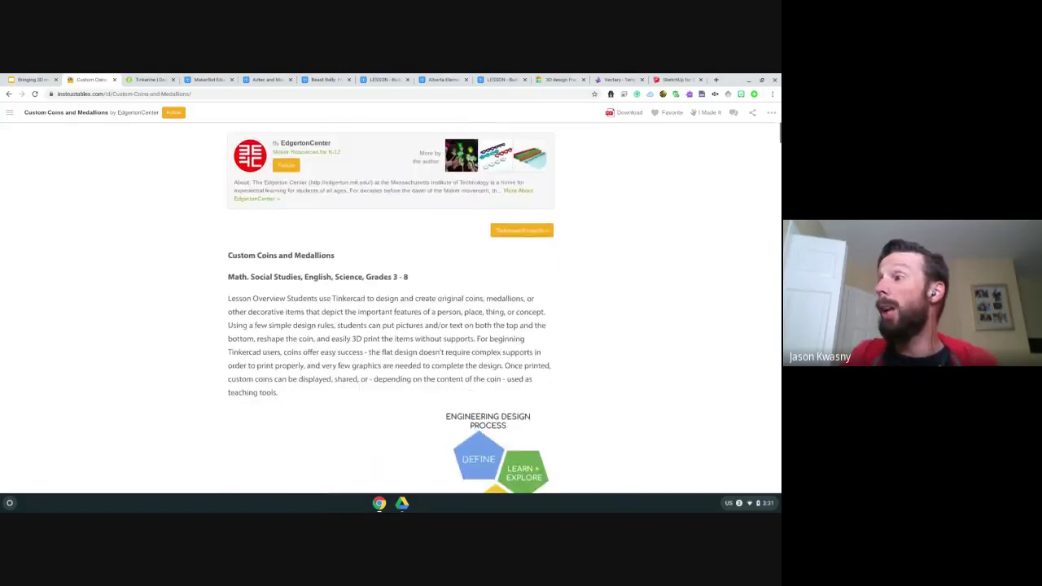
{"action": "scroll", "coordinate": [390, 308], "scroll_direction": "down", "scroll_amount": 6}
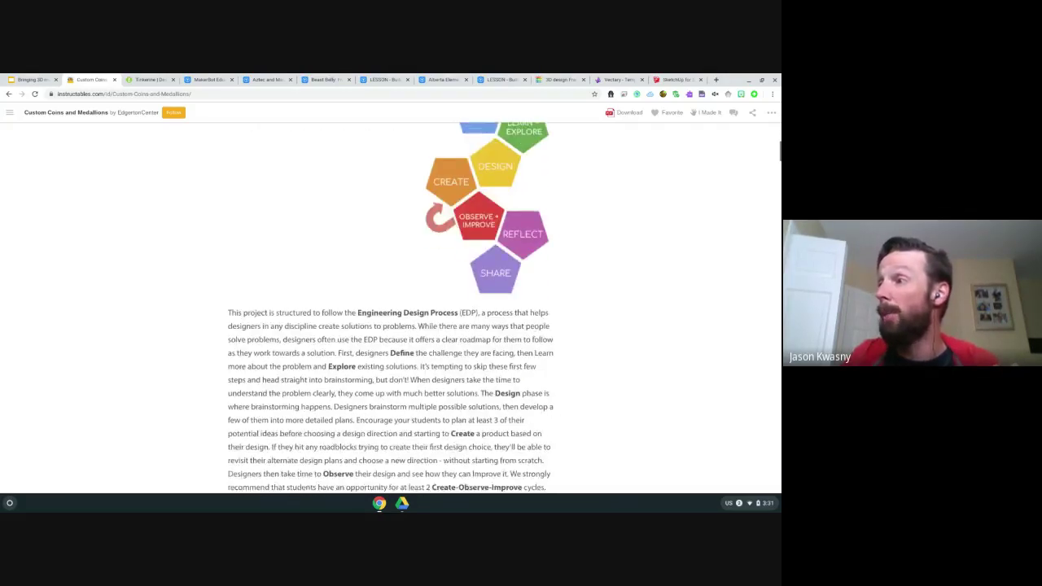
{"action": "scroll", "coordinate": [497, 263], "scroll_direction": "up", "scroll_amount": 15}
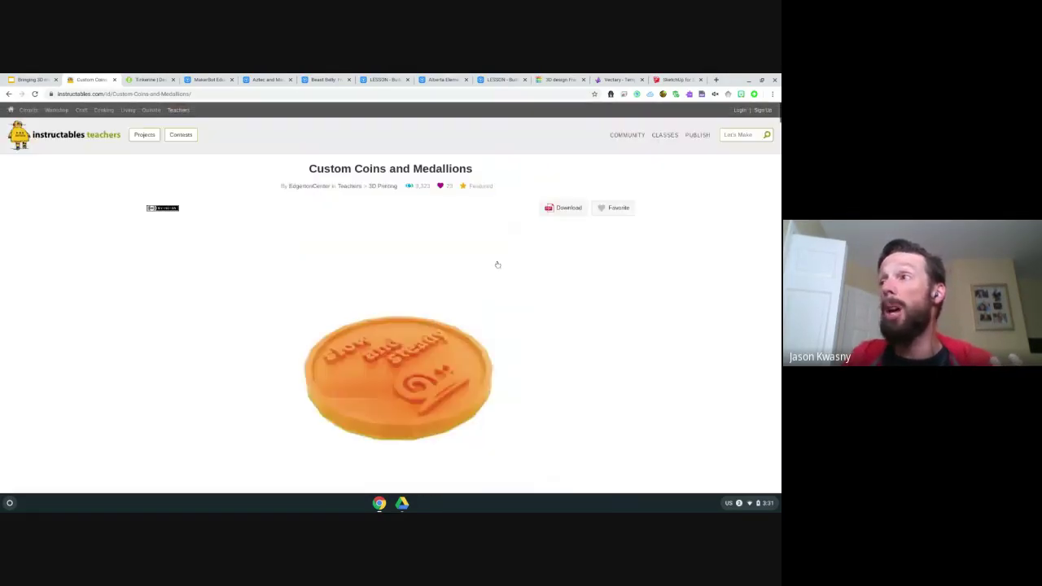
Step: Return to the presentation and show the "Make use of a 3D printer" slide
{"action": "left_click", "coordinate": [31, 80]}
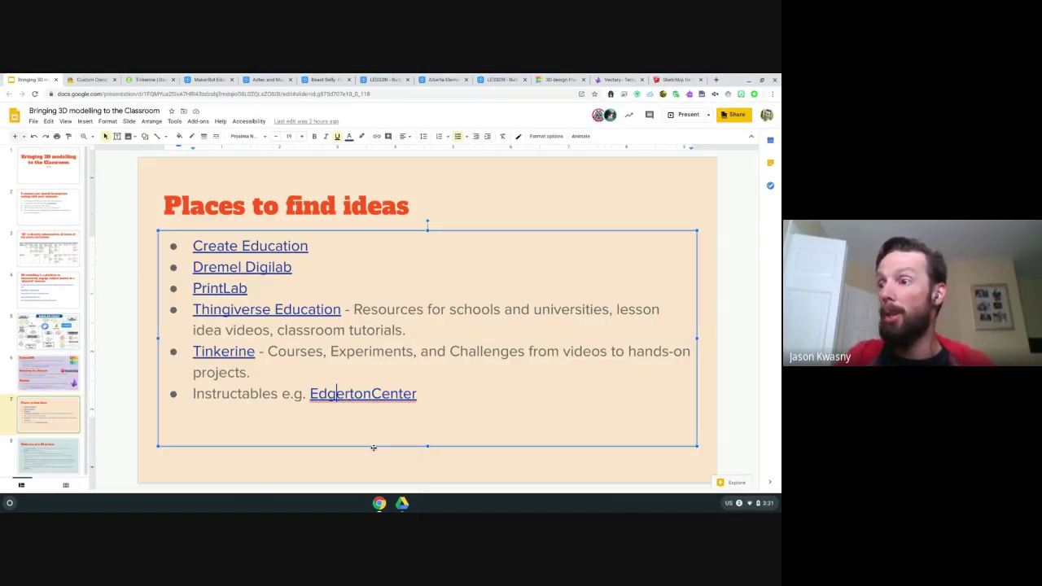
{"action": "left_click", "coordinate": [68, 455]}
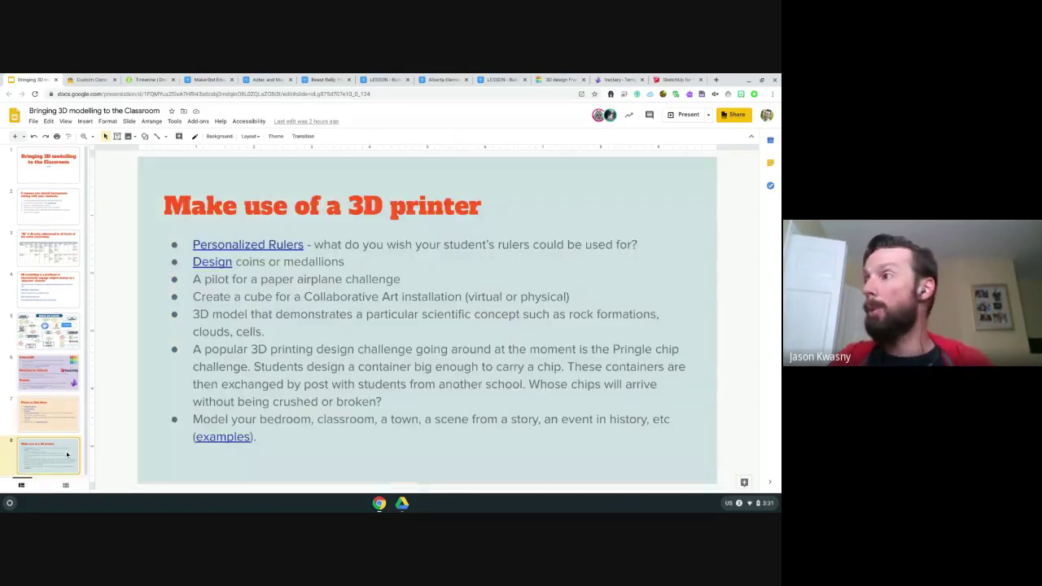